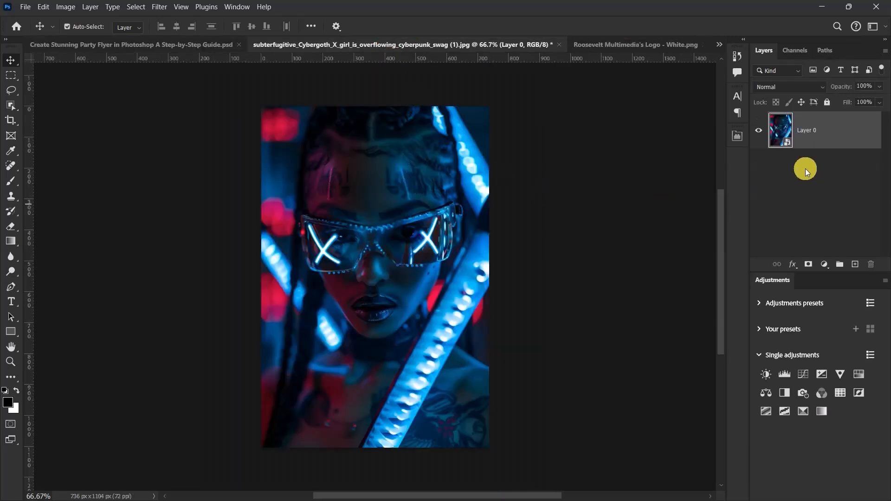
# Step: Paste the copied neon portrait into the party flyer document and scale it to 36.36% so it spans the canvas width
pyautogui.click(122, 44)
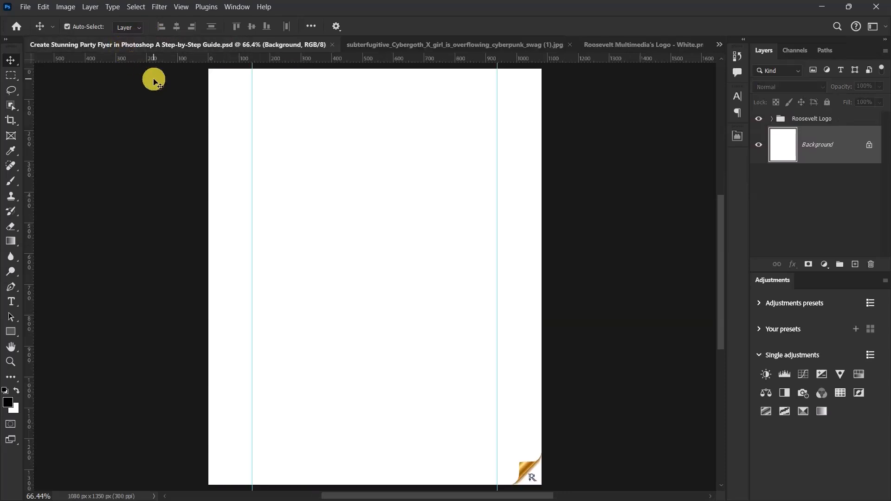
pyautogui.hotkey('ctrl', 'v')
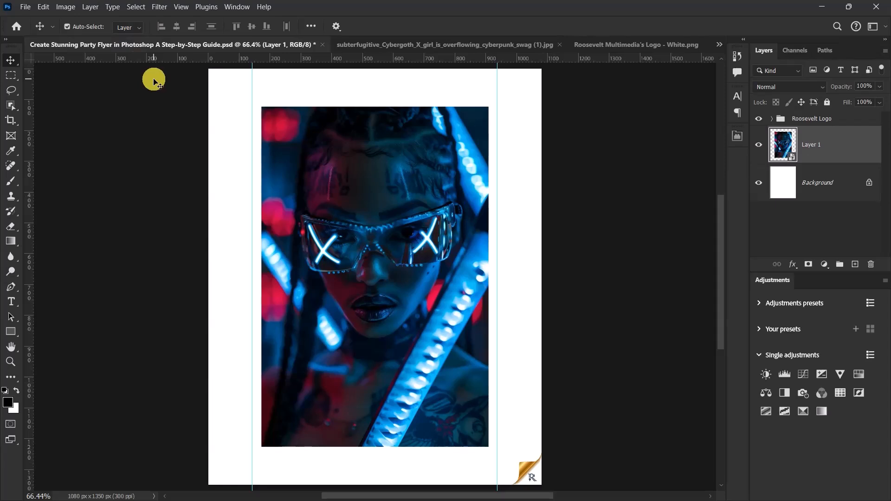
pyautogui.hotkey('ctrl', 't')
pyautogui.moveTo(490, 277); pyautogui.dragTo(548, 263)
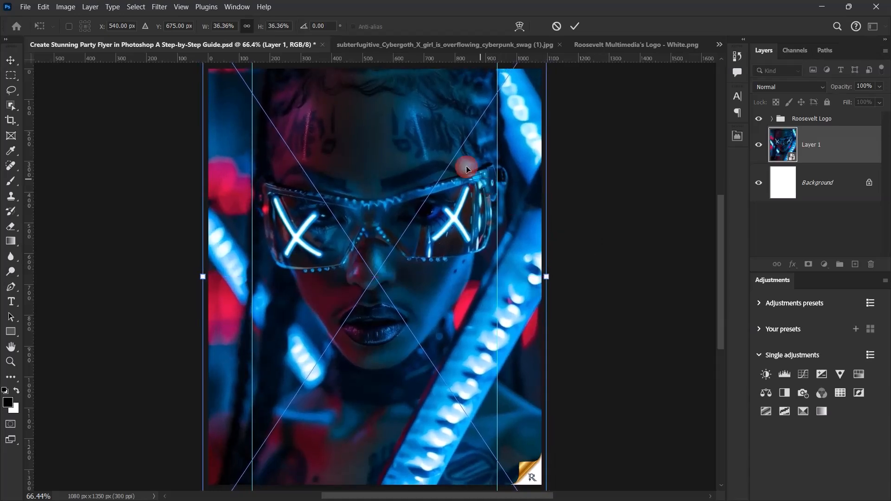
# Step: Move the portrait upward so its lower edge sits near the bottom of the canvas, and apply the transform
pyautogui.moveTo(428, 122); pyautogui.dragTo(433, 70)
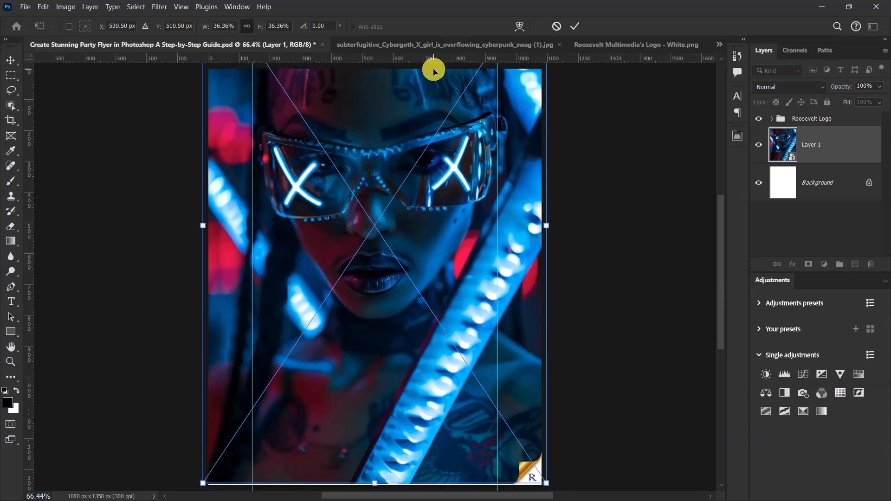
pyautogui.press('Up')
pyautogui.press('Up')
pyautogui.press('Up')
pyautogui.press('Down')
pyautogui.click(574, 26)
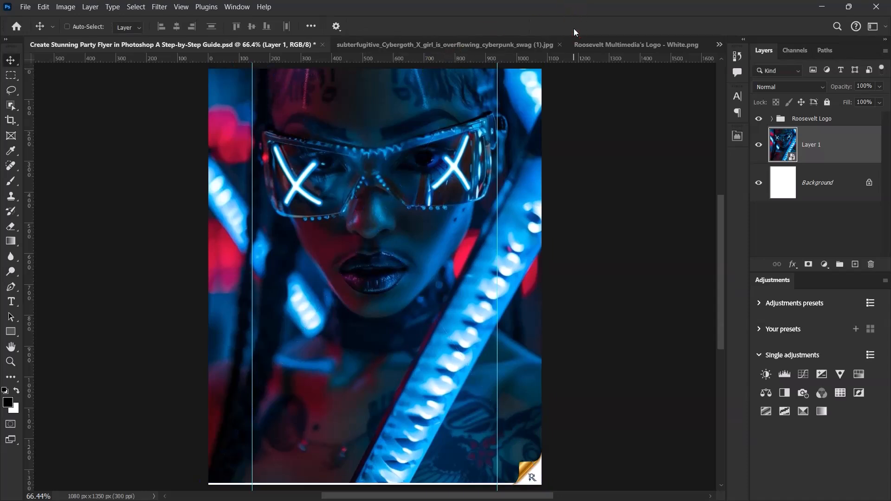
# Step: Add a layer mask to the portrait layer and set the foreground color to black (000000)
pyautogui.click(808, 263)
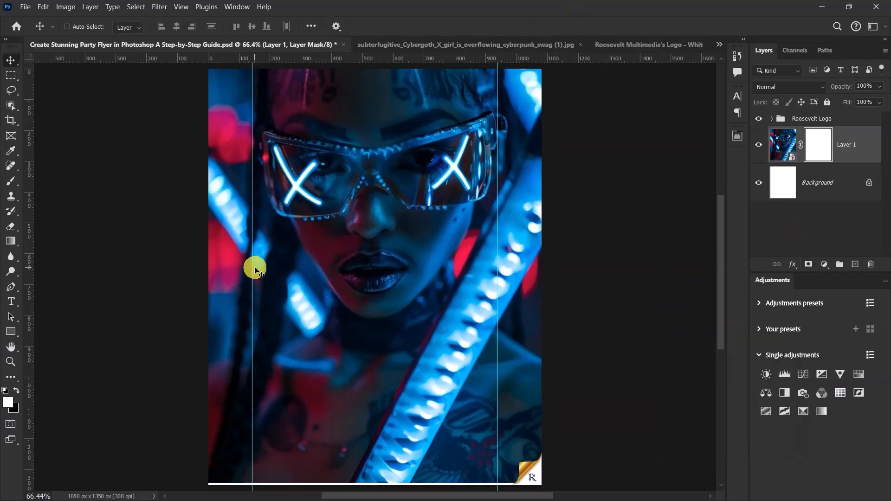
pyautogui.click(5, 391)
pyautogui.click(8, 403)
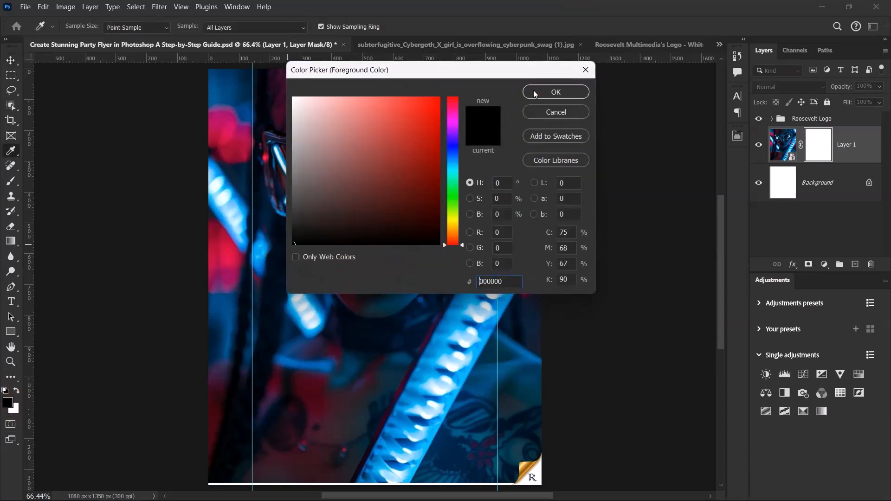
pyautogui.click(522, 103)
# Step: Set up the Gradient tool with the black-to-white preset from the Basics gradients
pyautogui.click(15, 245)
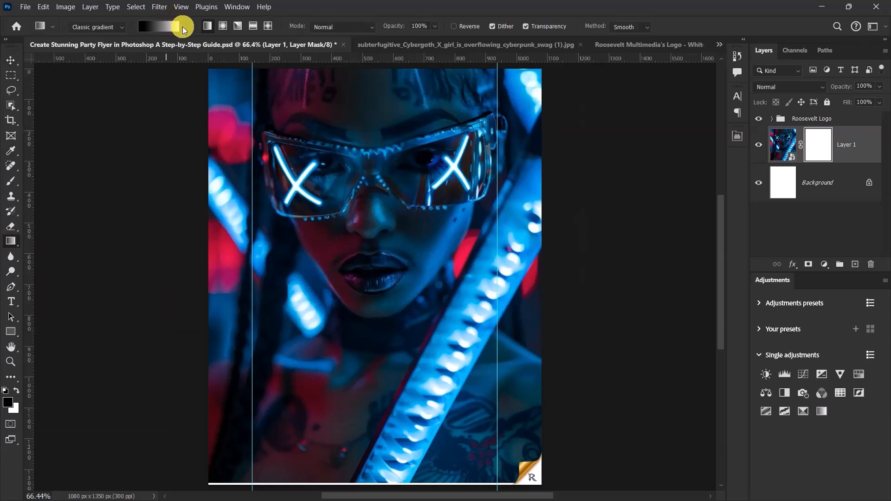
pyautogui.click(183, 26)
pyautogui.click(98, 48)
pyautogui.click(112, 66)
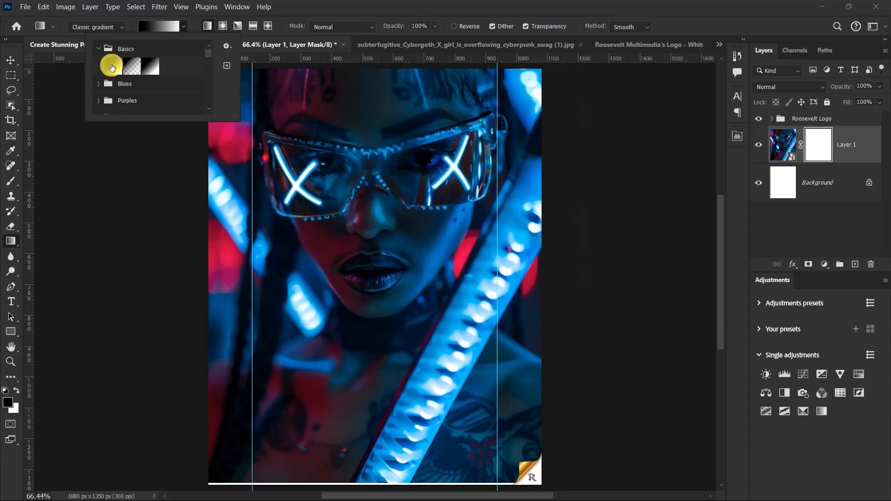
pyautogui.click(320, 7)
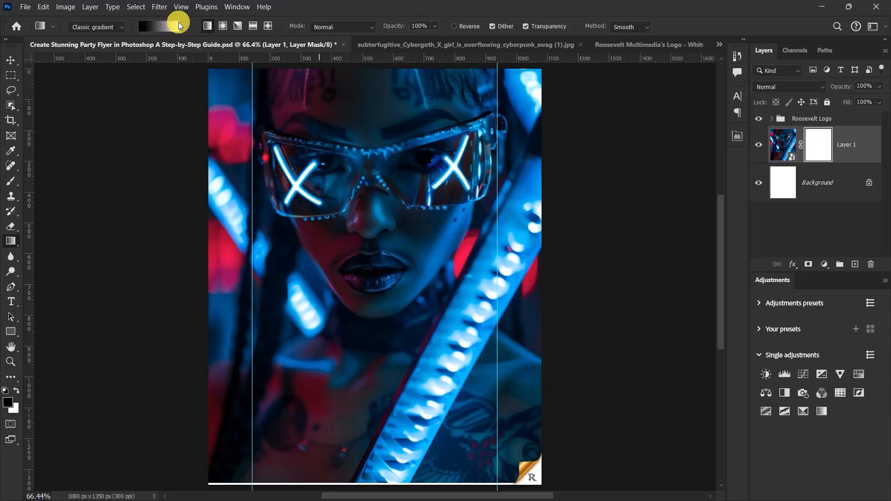
# Step: Draw a vertical gradient on the portrait's mask from the canvas's bottom edge up to the lips, fading out the lower part
pyautogui.scroll(-4, 387, 137)
pyautogui.scroll(3, 389, 372)
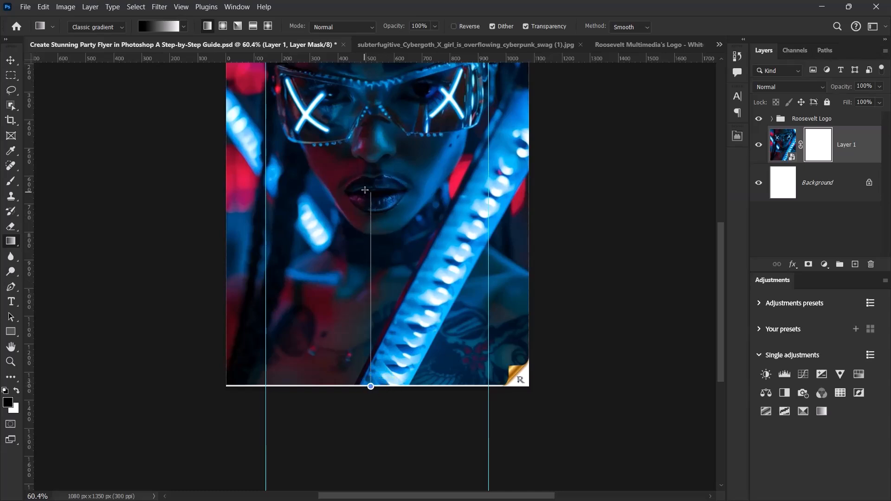
pyautogui.moveTo(366, 166); pyautogui.dragTo(365, 167)
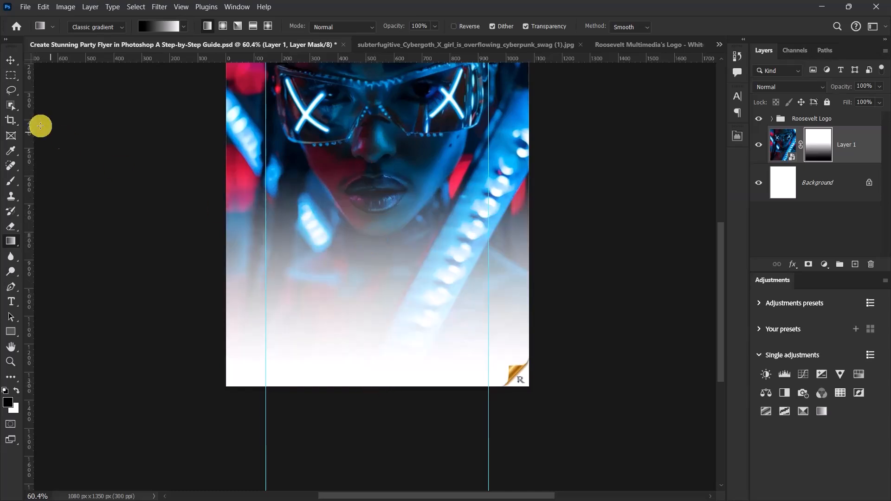
pyautogui.click(10, 60)
pyautogui.scroll(-2, 338, 309)
pyautogui.scroll(4, 339, 259)
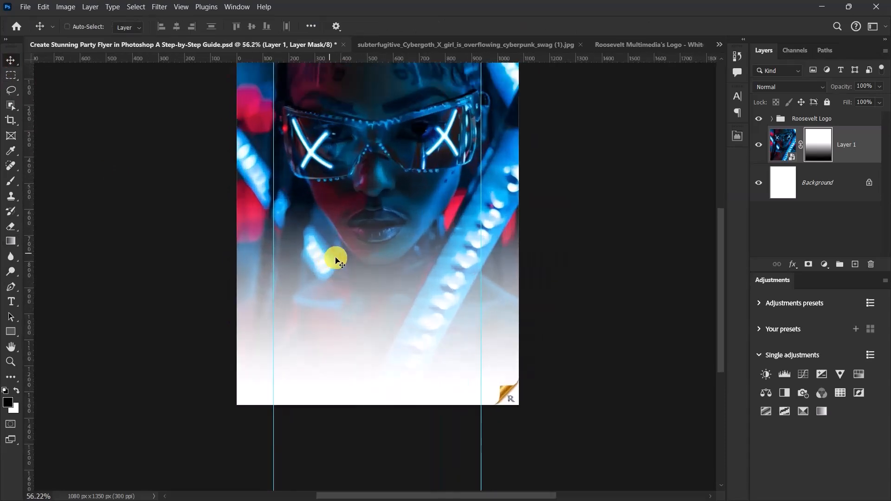
pyautogui.scroll(1, 339, 263)
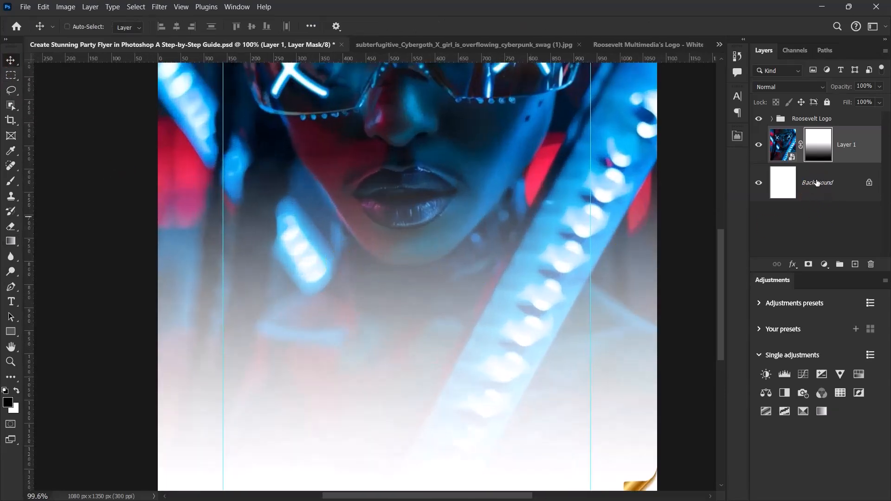
# Step: Add a Solid Color fill layer above the Background, using dark blue 021325 sampled from the shadows beside the face
pyautogui.click(817, 182)
pyautogui.moveTo(827, 273); pyautogui.dragTo(826, 349)
pyautogui.click(824, 341)
pyautogui.click(815, 139)
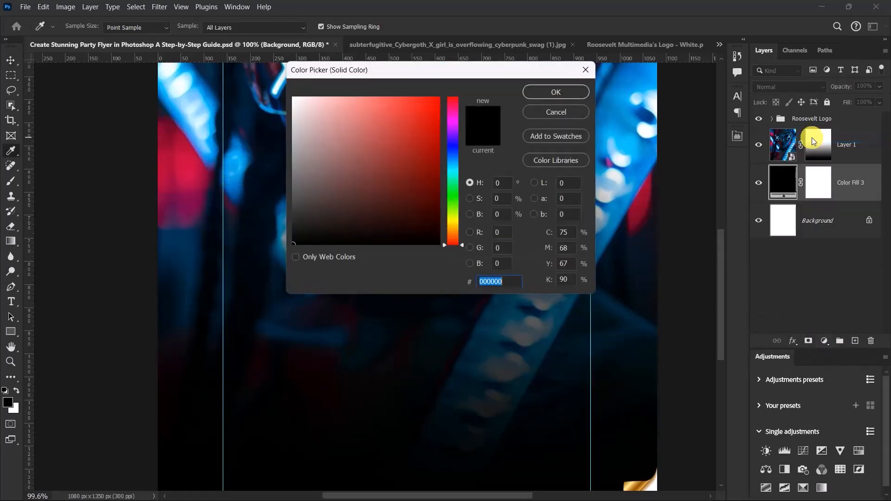
pyautogui.moveTo(397, 70); pyautogui.dragTo(686, 193)
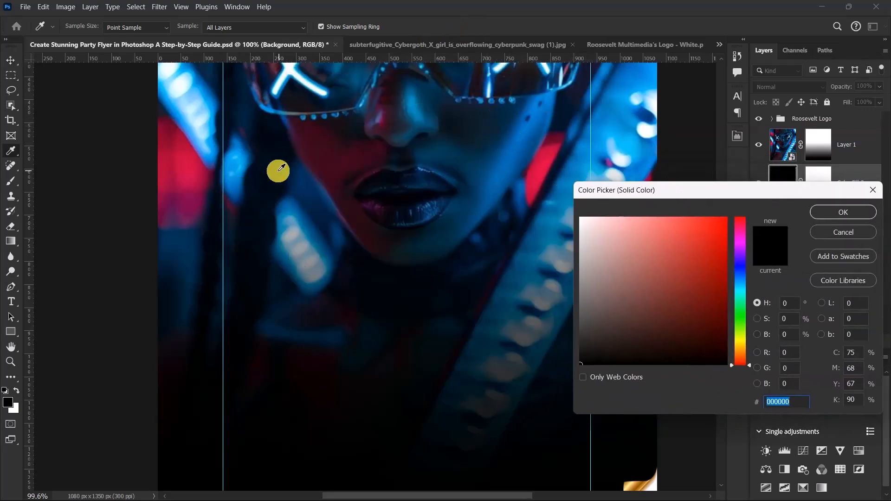
pyautogui.click(269, 164)
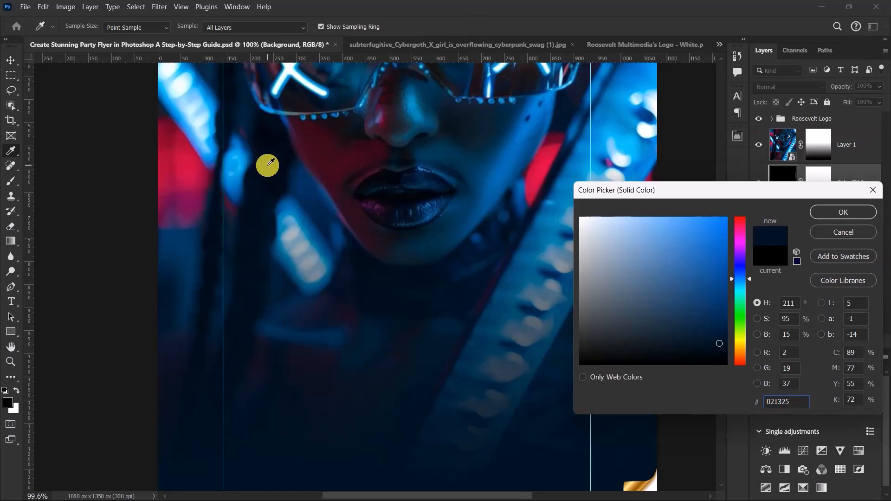
pyautogui.click(835, 213)
pyautogui.press('v')
pyautogui.scroll(1, 338, 217)
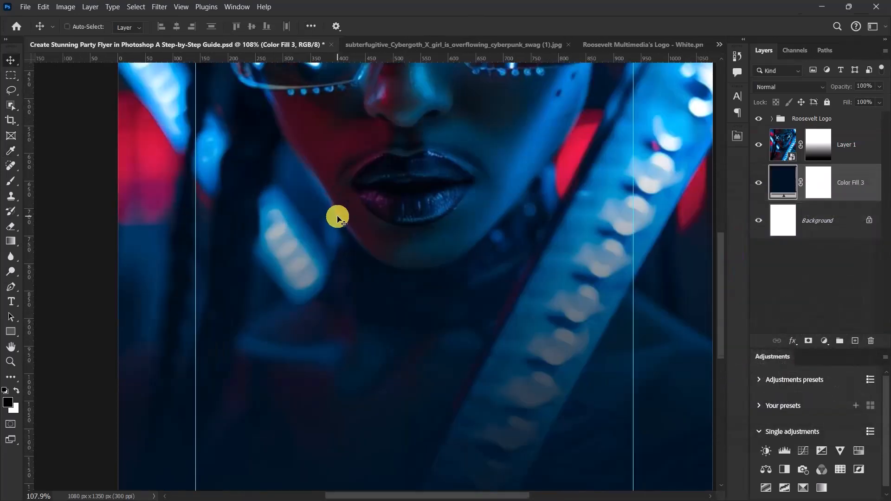
pyautogui.scroll(-6, 337, 217)
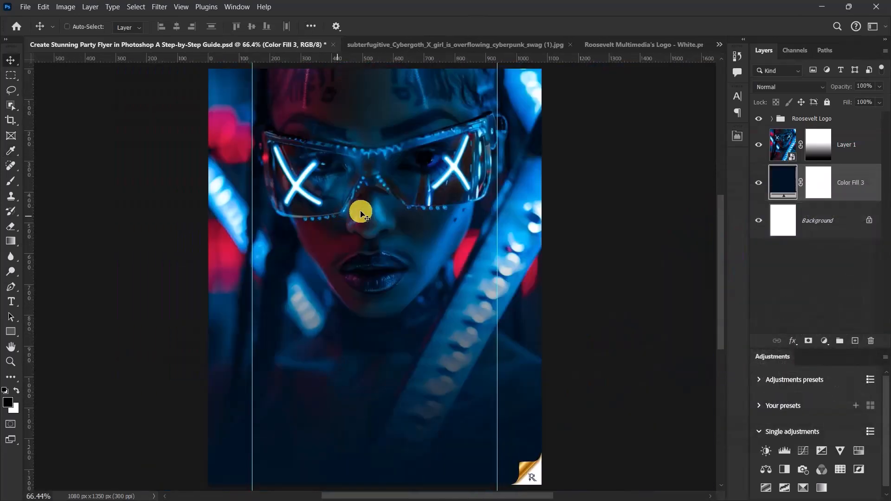
# Step: Group the portrait layer and the color fill layer, and name the group BG
pyautogui.moveTo(781, 148); pyautogui.dragTo(855, 146)
pyautogui.click(855, 146)
pyautogui.hotkey('ctrl', 'g')
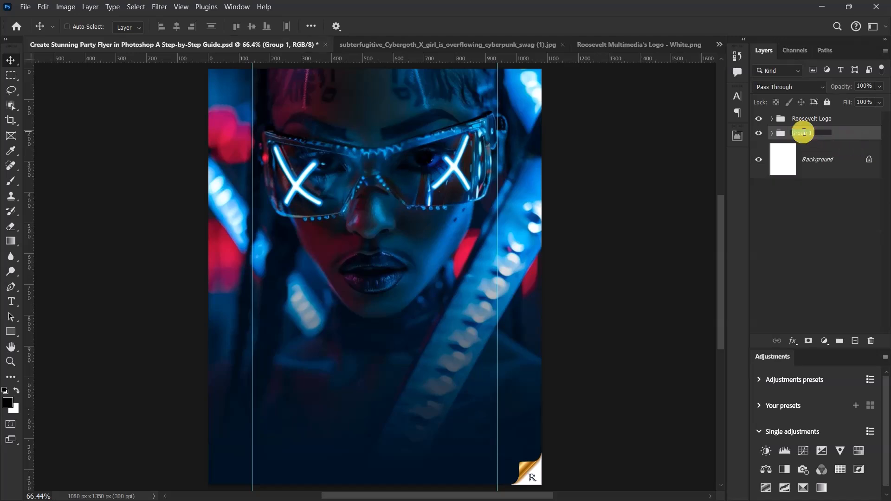
pyautogui.write('BG')
pyautogui.press('Return')
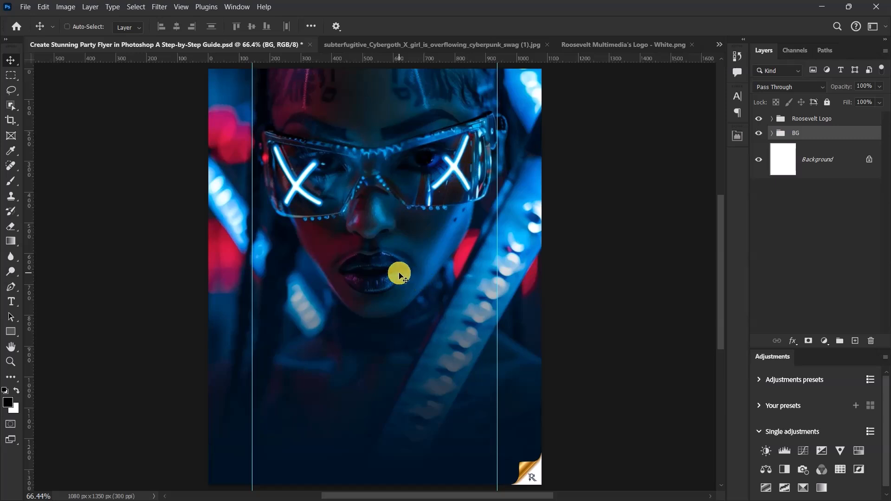
# Step: Add the text "URBAN" as a new type layer just below the lips on the portrait
pyautogui.click(11, 301)
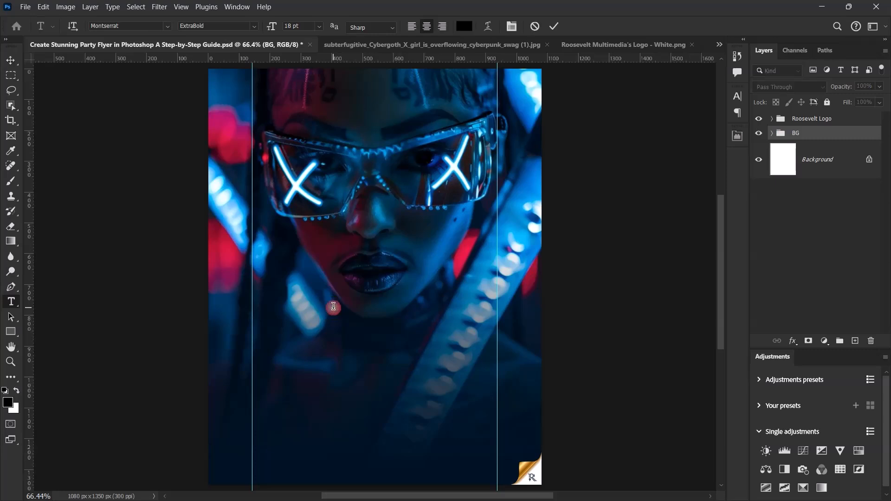
pyautogui.click(334, 306)
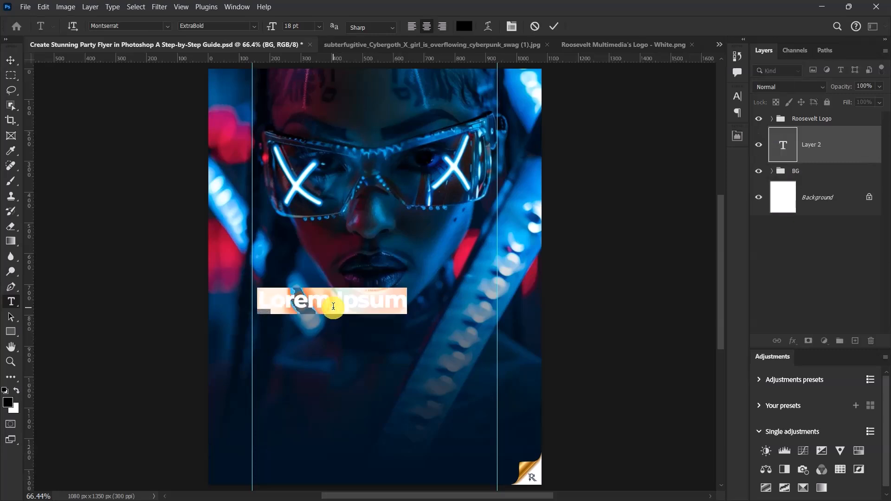
pyautogui.write('MRBAN')
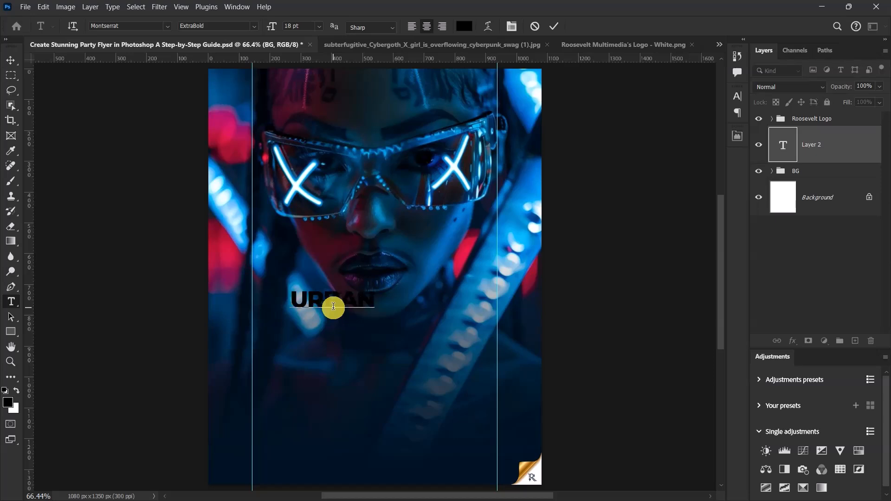
pyautogui.click(554, 26)
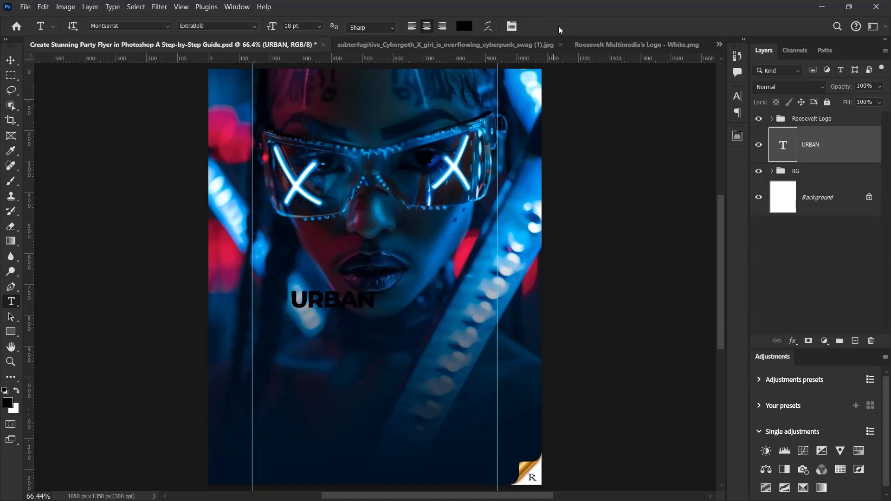
# Step: Change the color of the URBAN text to white
pyautogui.click(735, 111)
pyautogui.click(10, 61)
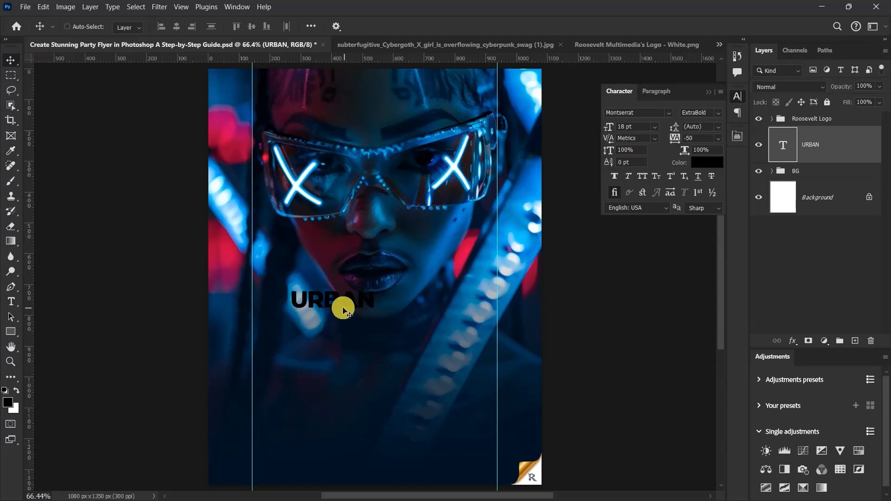
pyautogui.click(707, 163)
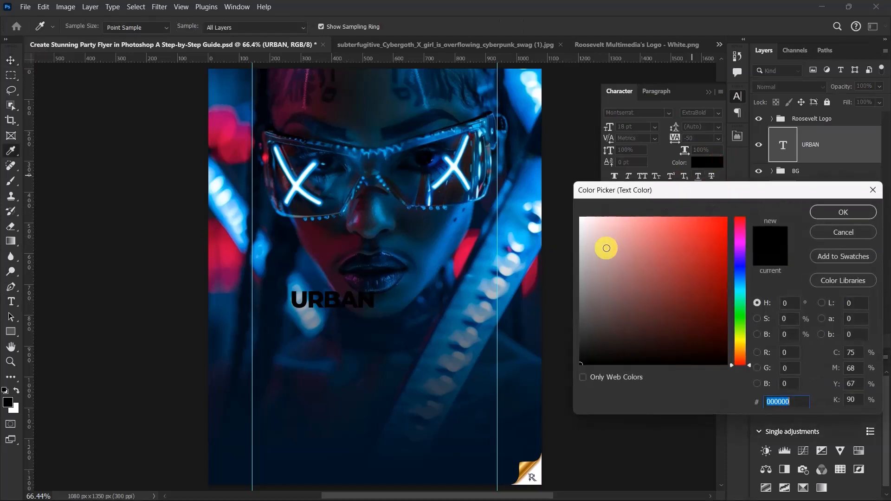
pyautogui.moveTo(613, 236); pyautogui.dragTo(580, 217)
pyautogui.click(844, 212)
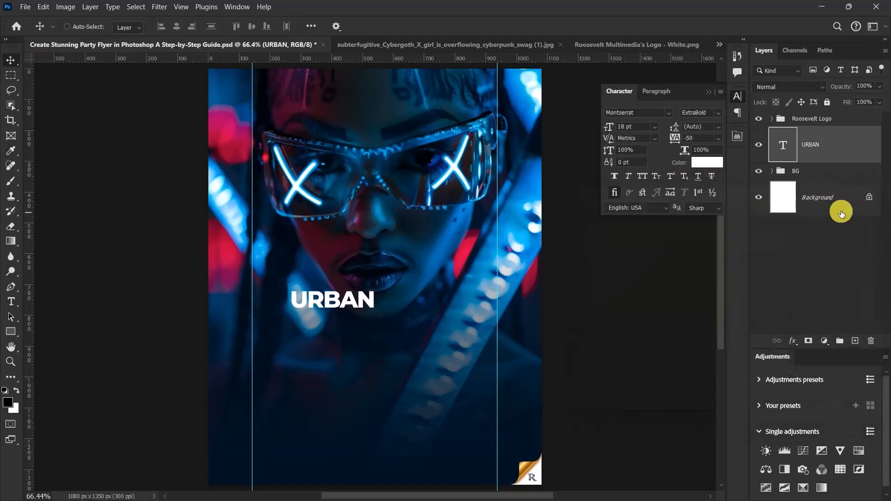
# Step: Search the fonts for "zep" and set the URBAN text to Zephyrean BRK Normal
pyautogui.click(645, 110)
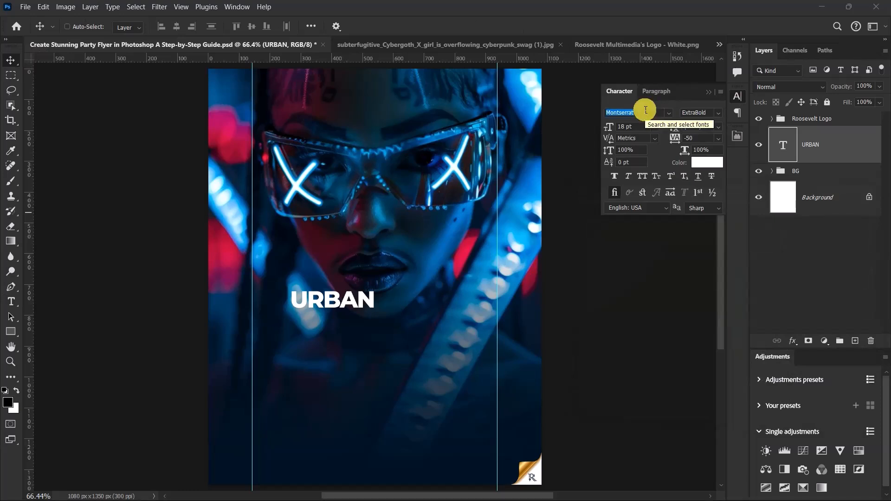
pyautogui.write('zephy')
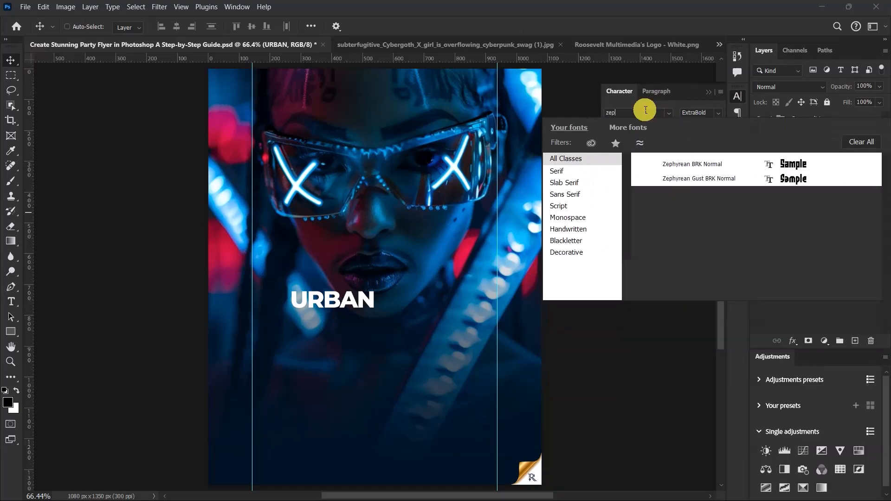
pyautogui.click(668, 165)
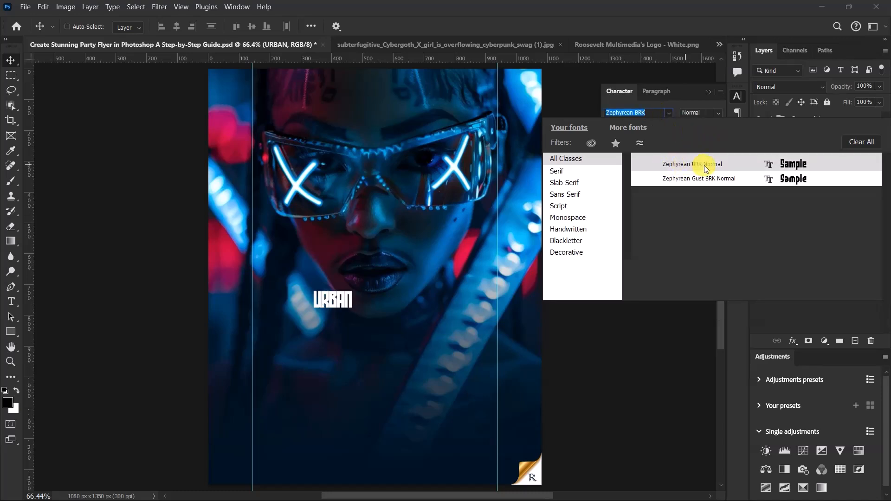
pyautogui.click(704, 165)
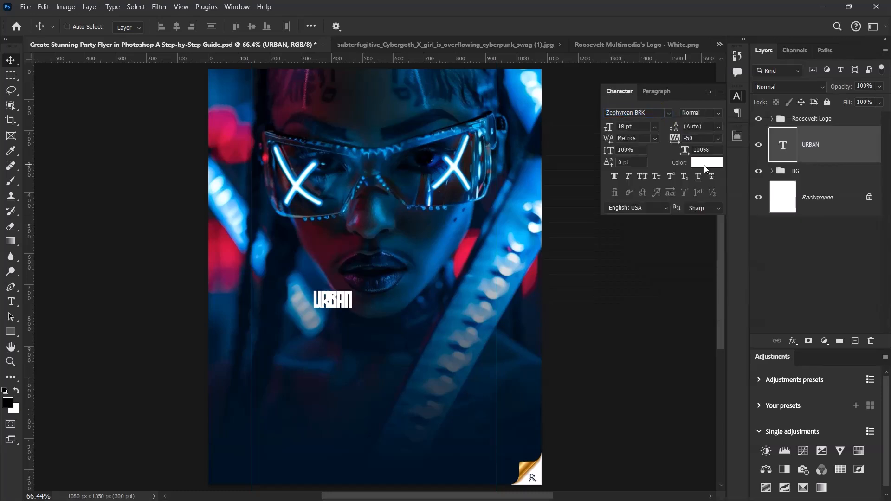
# Step: Set the URBAN text's tracking to -30 and its font size to 109 pt
pyautogui.click(690, 138)
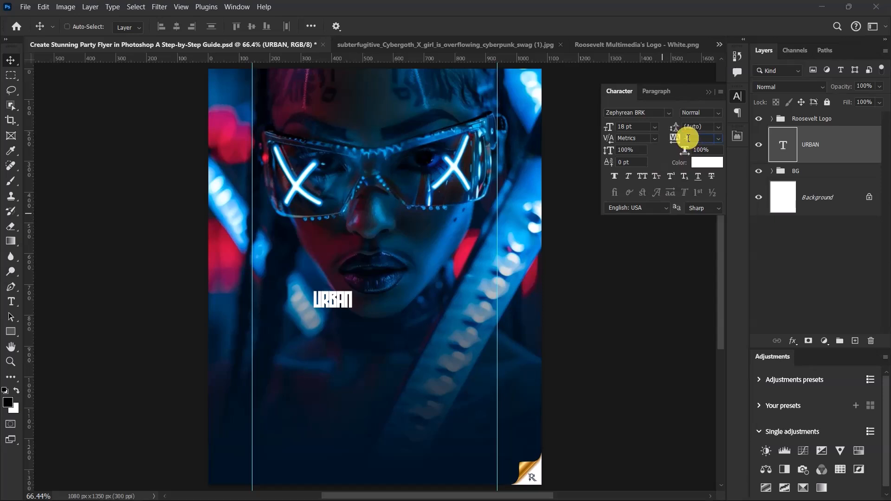
pyautogui.scroll(1, 689, 138)
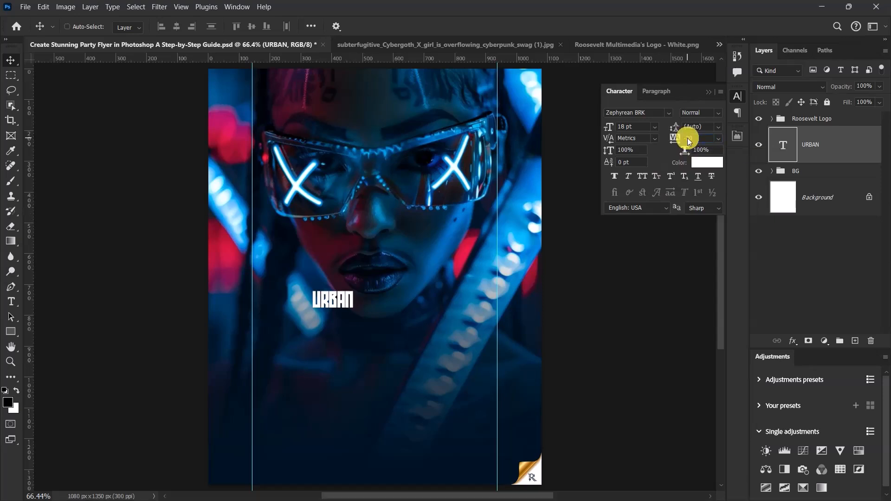
pyautogui.click(637, 126)
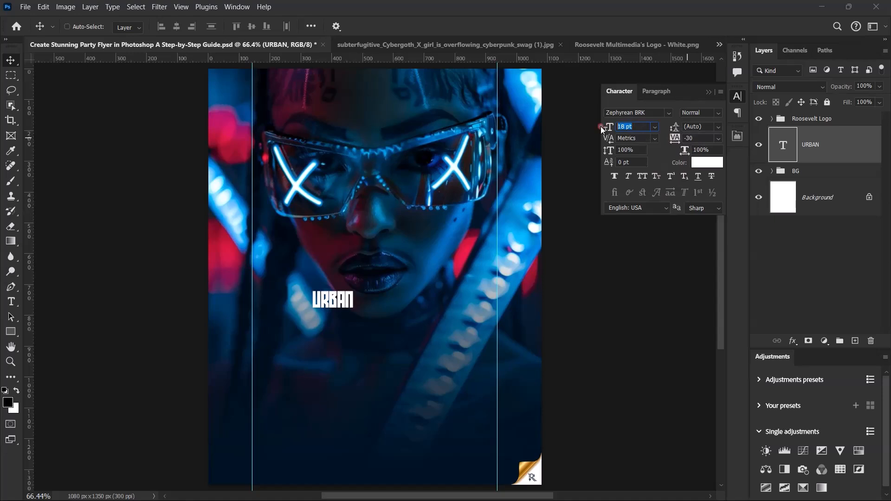
pyautogui.write('109')
pyautogui.press('Return')
# Step: Center the URBAN text horizontally on the canvas and move it down to just below the lips
pyautogui.hotkey('ctrl', 'a')
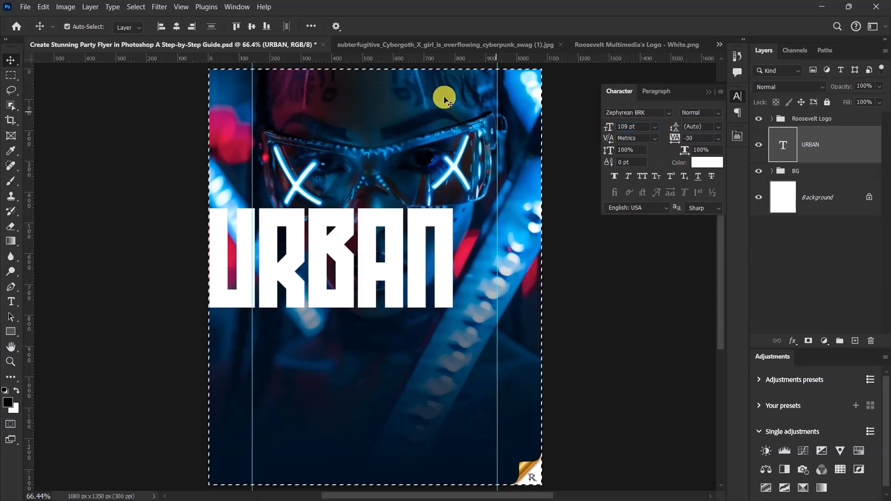
pyautogui.click(176, 26)
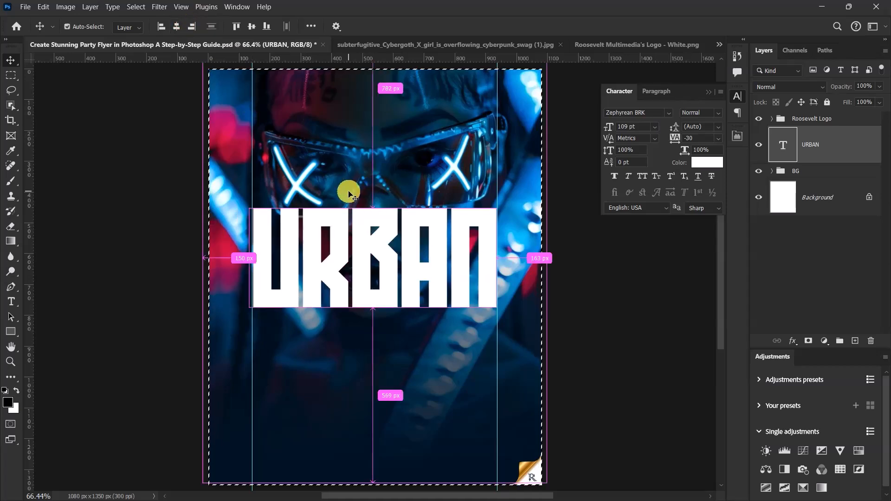
pyautogui.hotkey('ctrl', 'd')
pyautogui.scroll(-7, 418, 282)
pyautogui.scroll(6, 419, 286)
pyautogui.moveTo(408, 253); pyautogui.dragTo(420, 334)
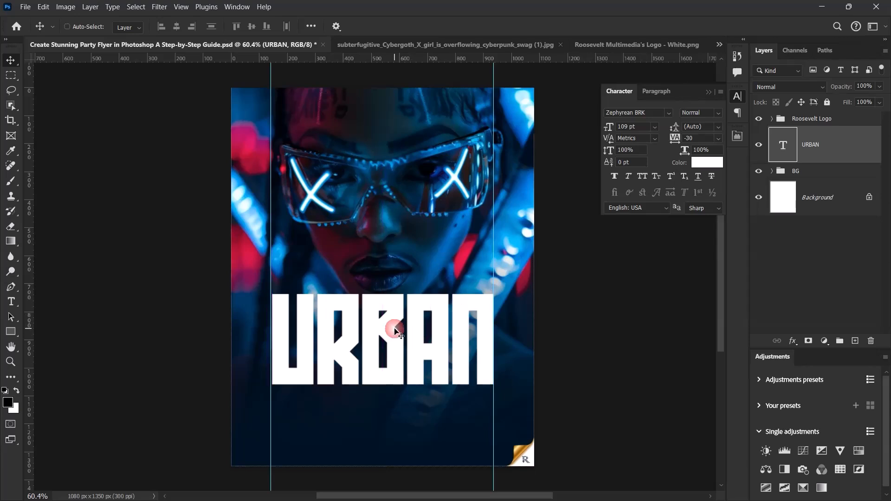
pyautogui.scroll(-7, 394, 382)
pyautogui.scroll(10, 394, 371)
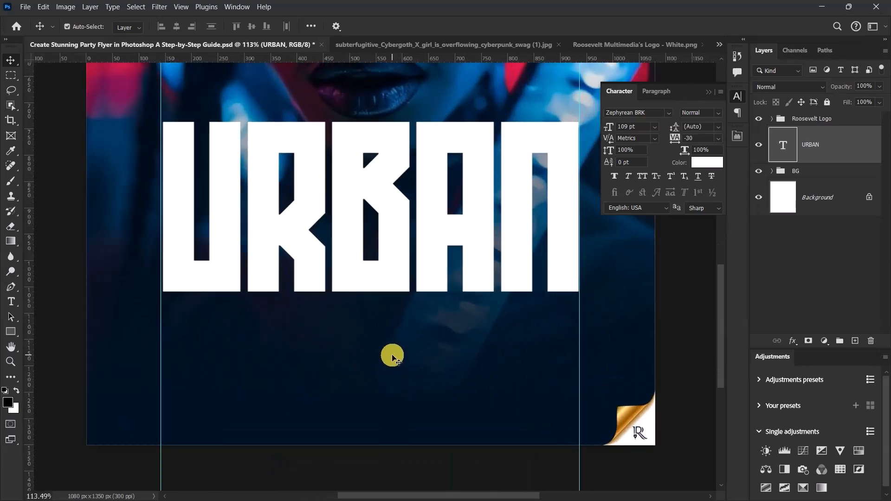
# Step: Reduce the URBAN text's font size to 107 pt so it fits between the vertical guides
pyautogui.hotkey('ctrl', 't')
pyautogui.click(575, 31)
pyautogui.click(627, 127)
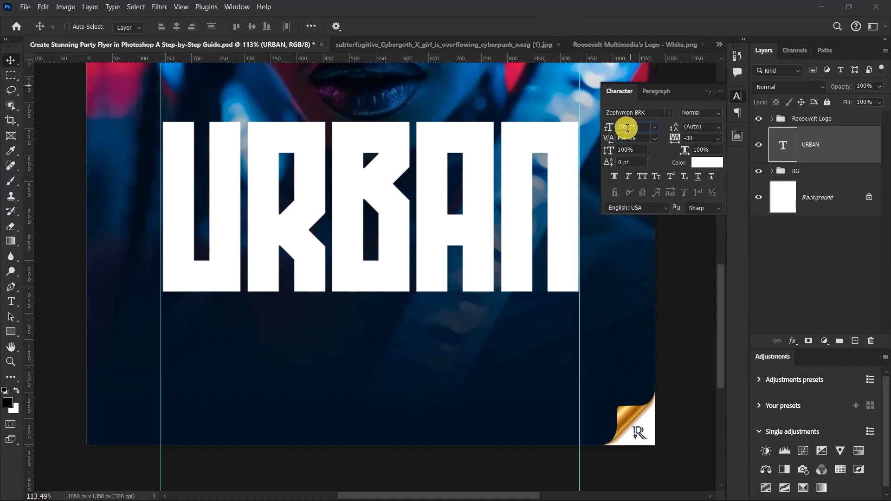
pyautogui.press('Down')
pyautogui.press('Down')
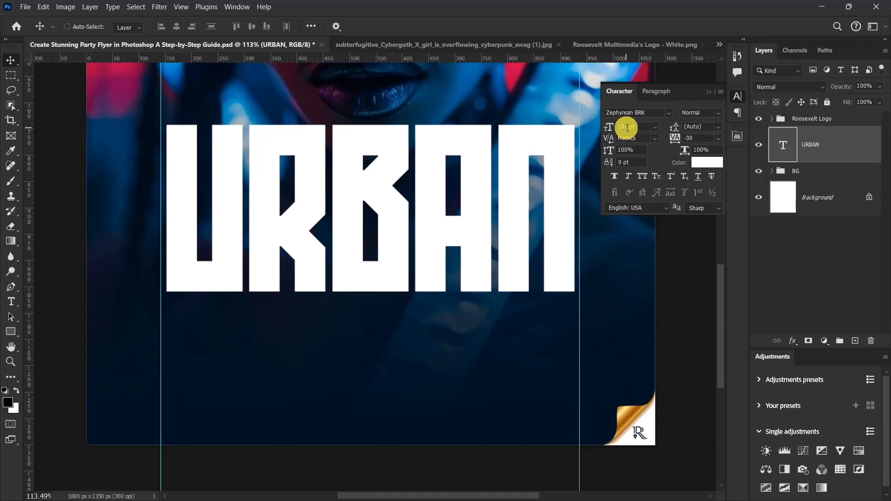
# Step: Nudge the URBAN text slightly downward, away from the lips
pyautogui.scroll(-8, 348, 215)
pyautogui.scroll(3, 292, 270)
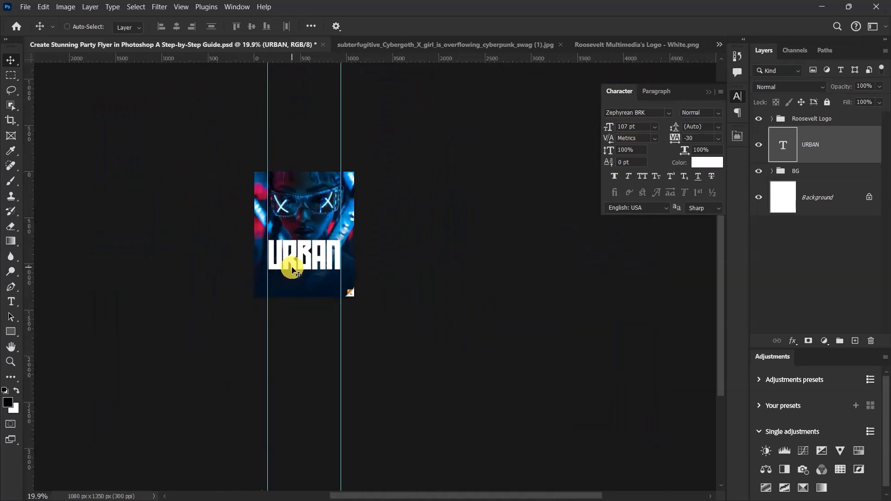
pyautogui.press('ctrl')
pyautogui.scroll(4, 293, 267)
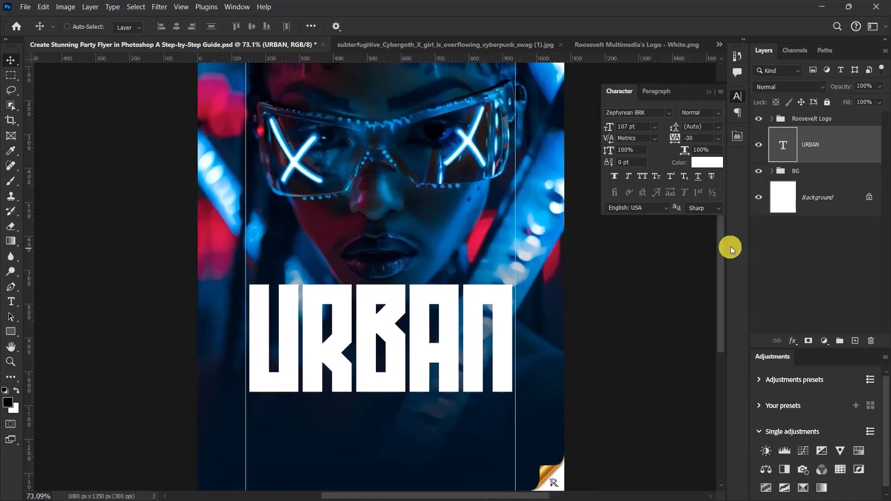
pyautogui.moveTo(720, 254); pyautogui.dragTo(731, 279)
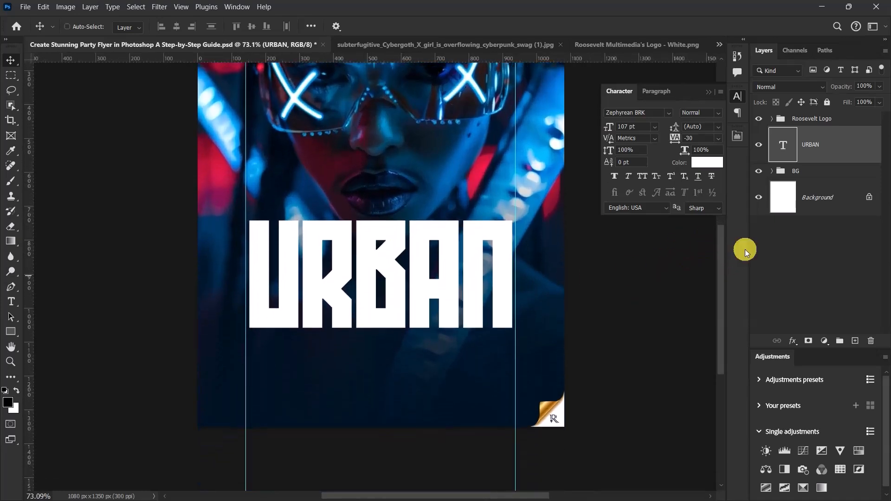
pyautogui.press('Down')
pyautogui.press('Down')
pyautogui.press('Down')
pyautogui.press('Down')
pyautogui.press('Down')
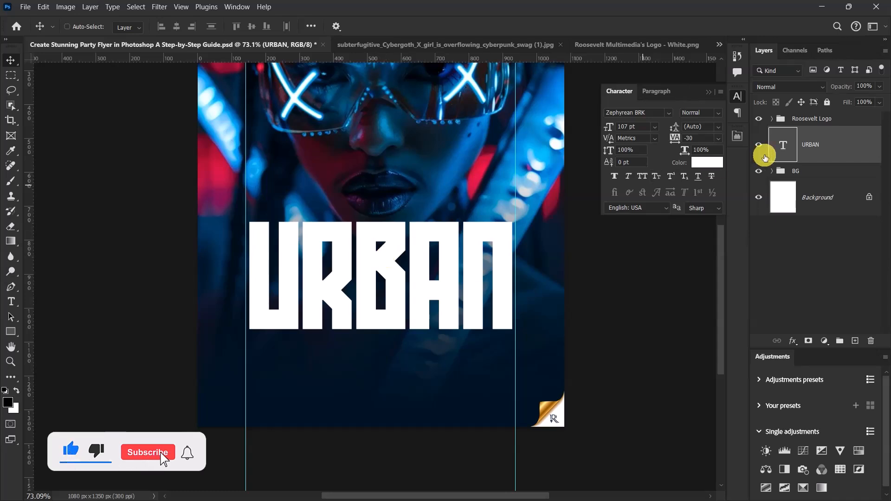
# Step: Add a Gradient Overlay effect to the URBAN text layer, keeping the canvas text in view
pyautogui.click(793, 342)
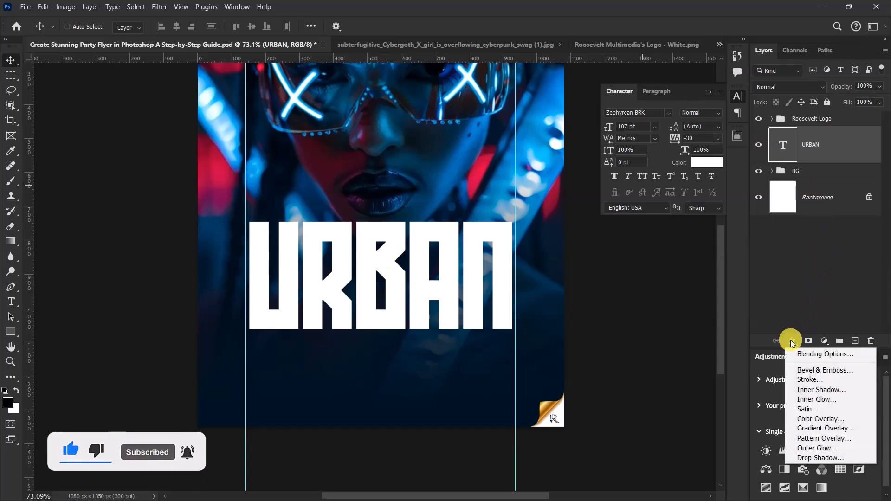
pyautogui.click(812, 429)
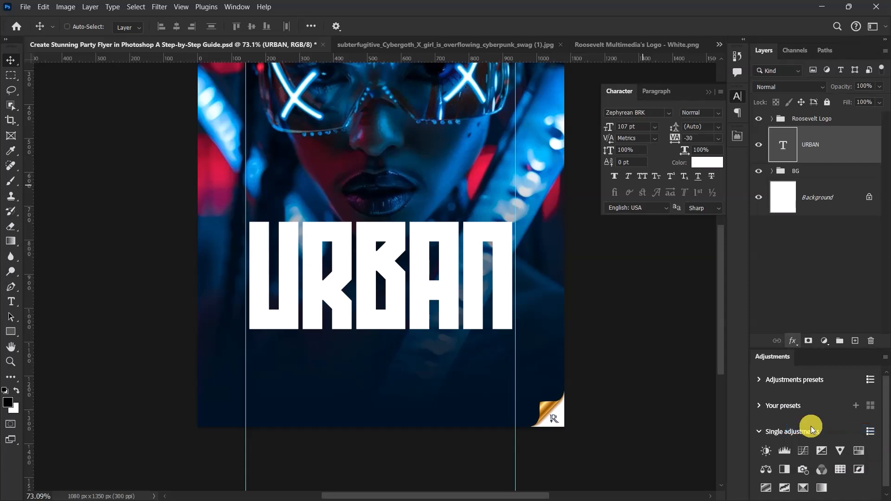
pyautogui.moveTo(406, 55); pyautogui.dragTo(720, 109)
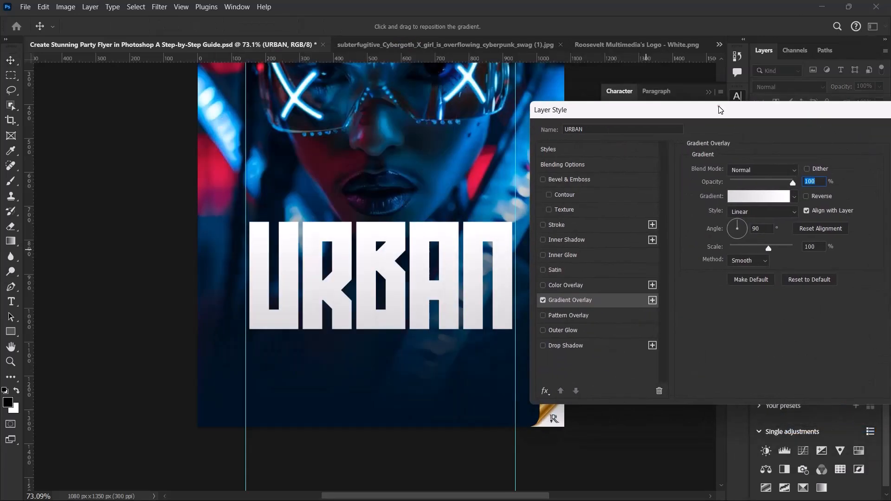
pyautogui.click(793, 200)
pyautogui.click(792, 195)
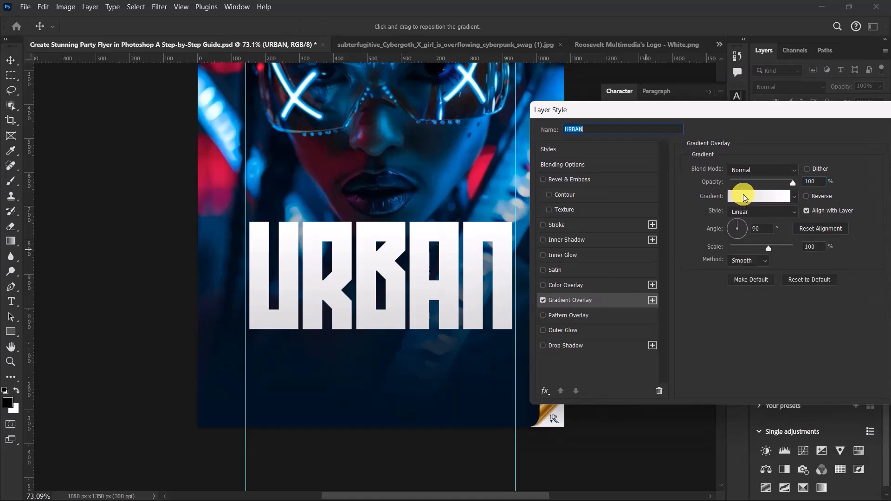
# Step: Edit the overlay gradient and set its starting color stop to fad126
pyautogui.click(746, 197)
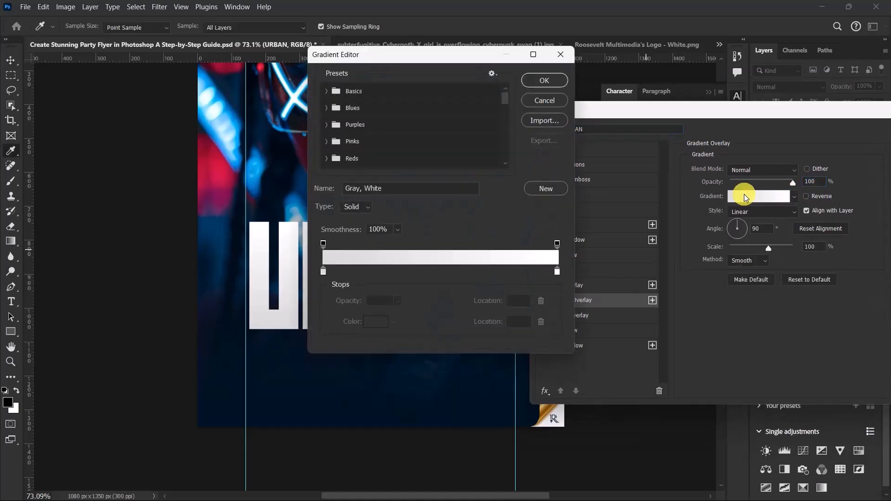
pyautogui.moveTo(411, 63); pyautogui.dragTo(689, 106)
pyautogui.doubleClick(600, 313)
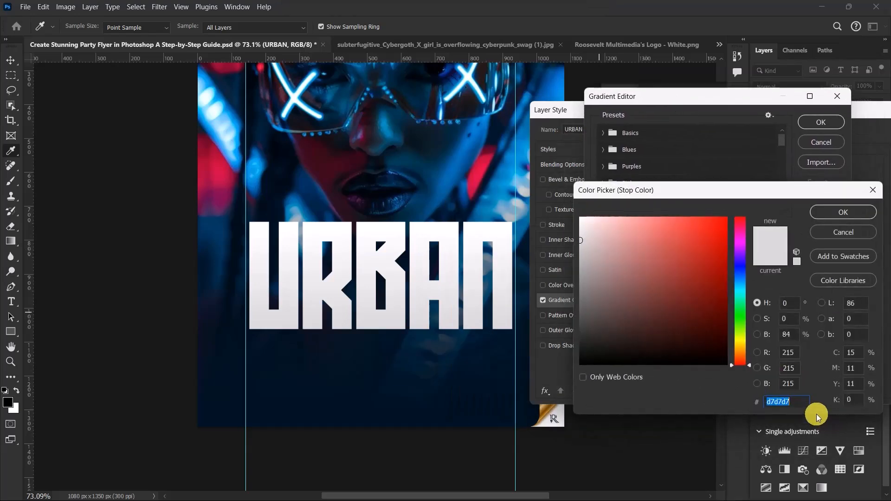
pyautogui.write('fad')
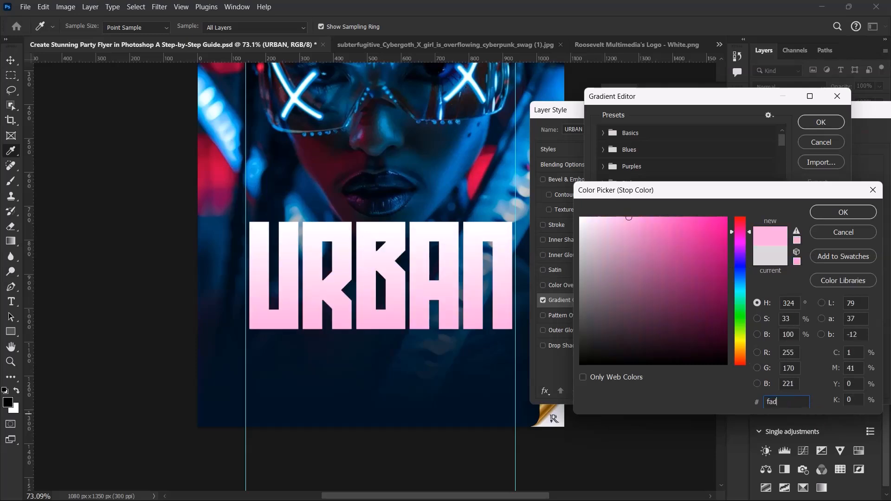
pyautogui.write('12')
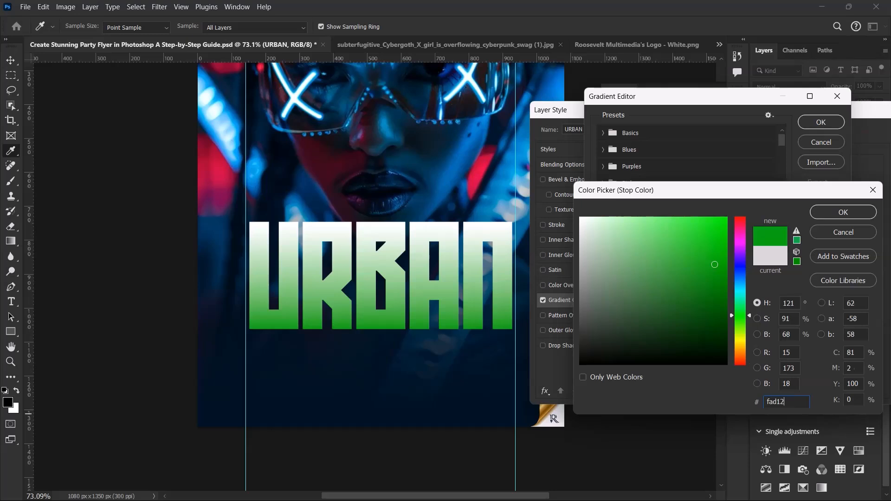
pyautogui.write('6')
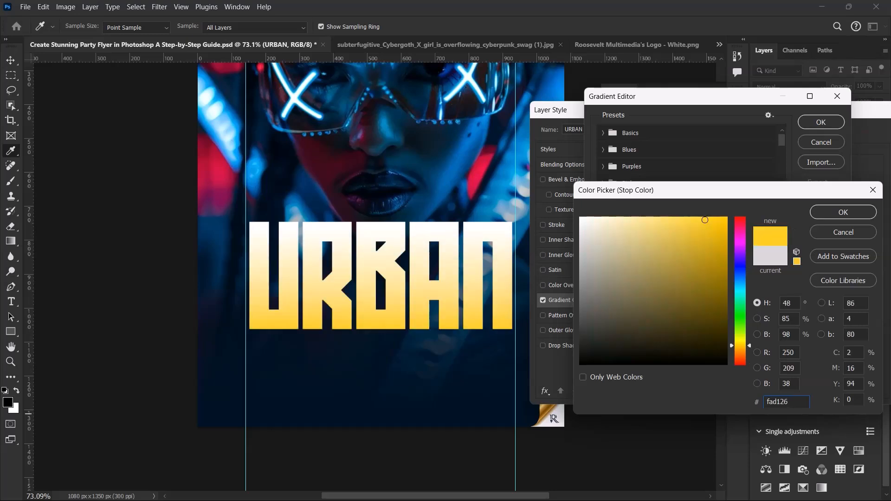
pyautogui.click(835, 212)
# Step: Set the gradient's ending color stop to ff9c00 and accept the edited gradient
pyautogui.doubleClick(833, 313)
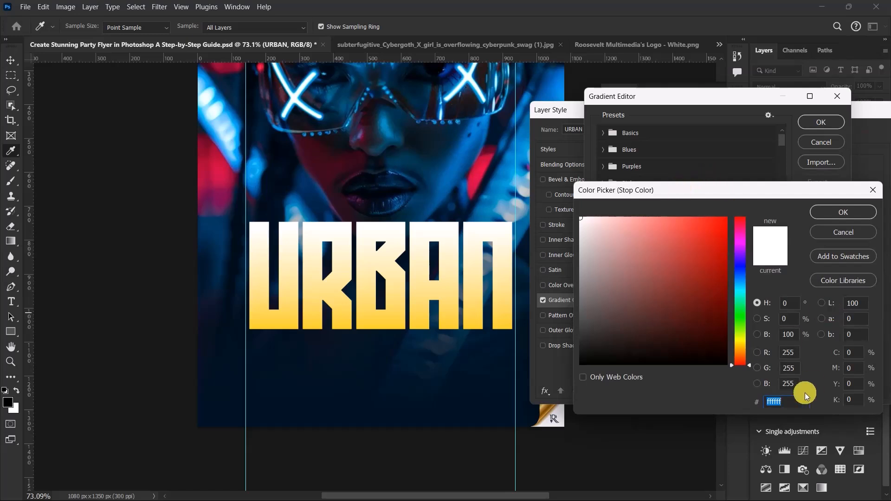
pyautogui.write('ff')
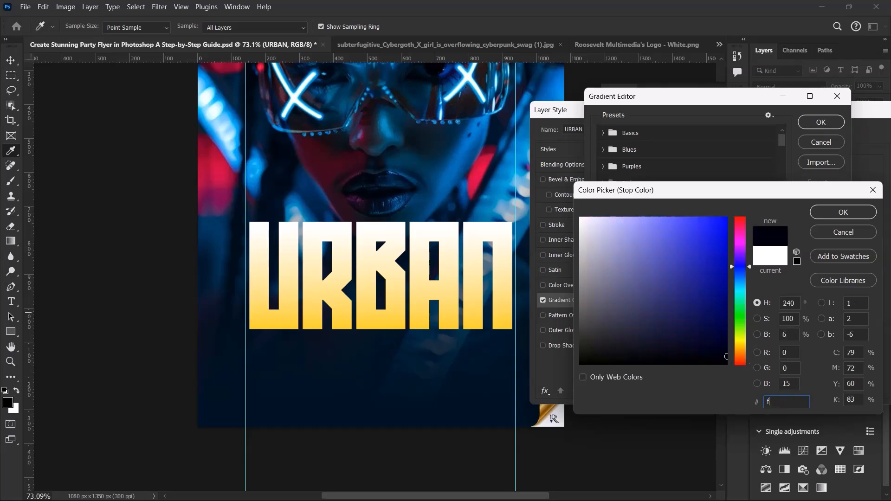
pyautogui.write('9')
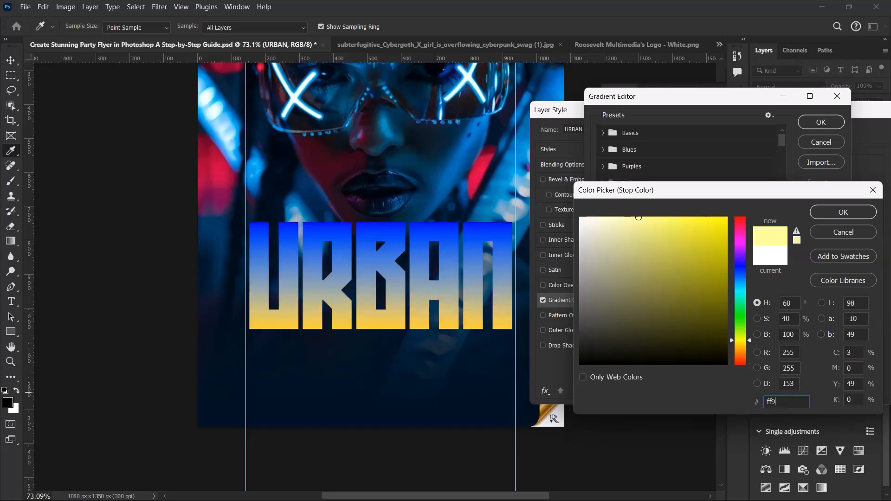
pyautogui.write('c00')
pyautogui.click(851, 213)
pyautogui.click(808, 123)
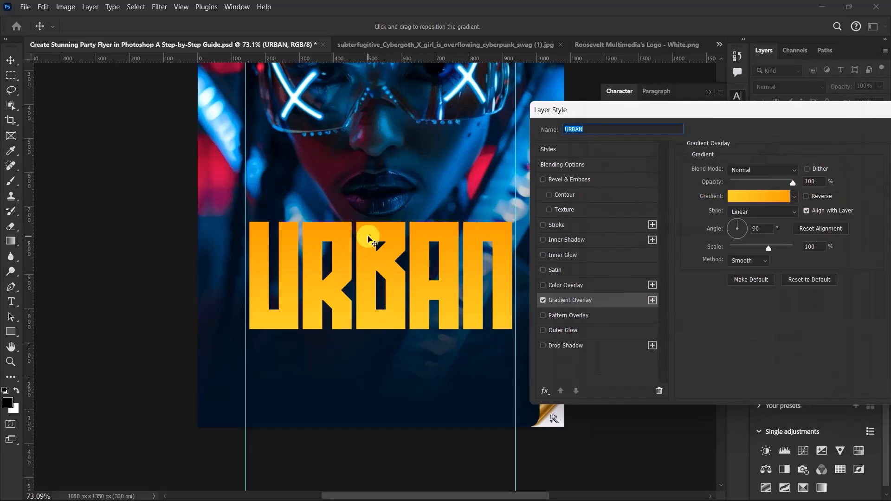
# Step: Reverse the gradient direction and apply the Gradient Overlay to the URBAN text
pyautogui.click(807, 196)
pyautogui.moveTo(762, 114); pyautogui.dragTo(603, 91)
pyautogui.click(776, 110)
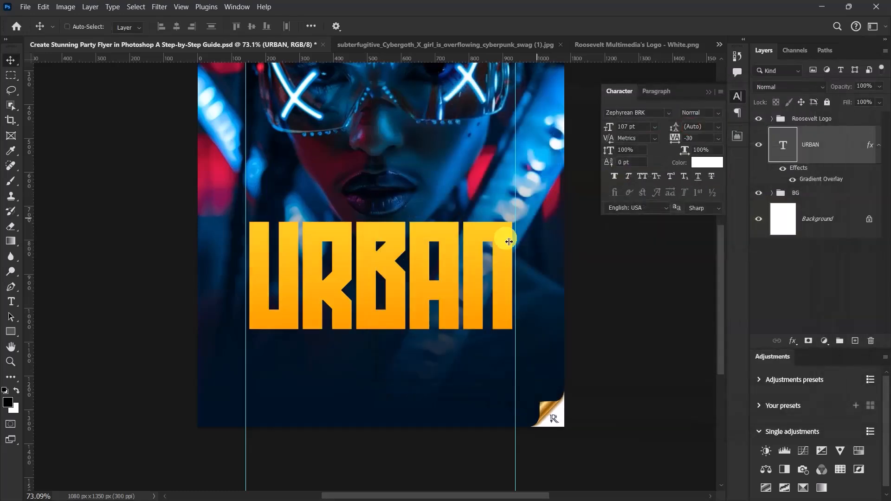
# Step: Save the flyer document with the gradient-styled title
pyautogui.scroll(-4, 496, 275)
pyautogui.scroll(3, 474, 200)
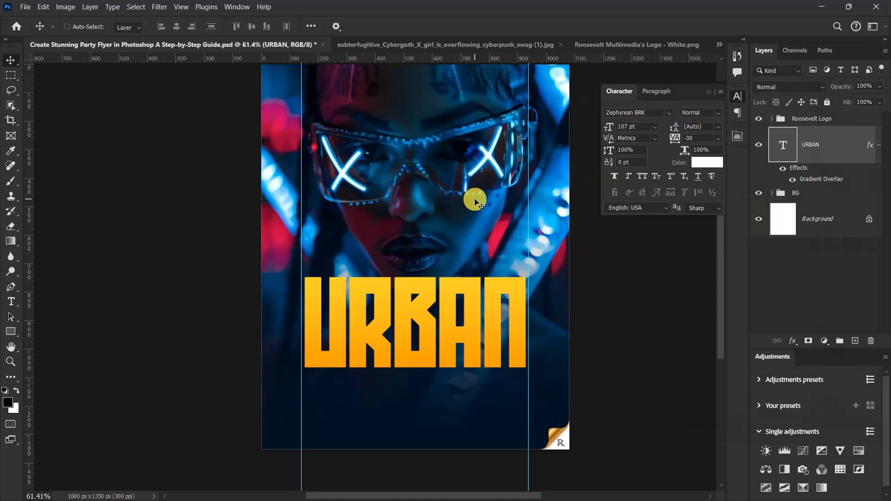
pyautogui.hotkey('ctrl', 's')
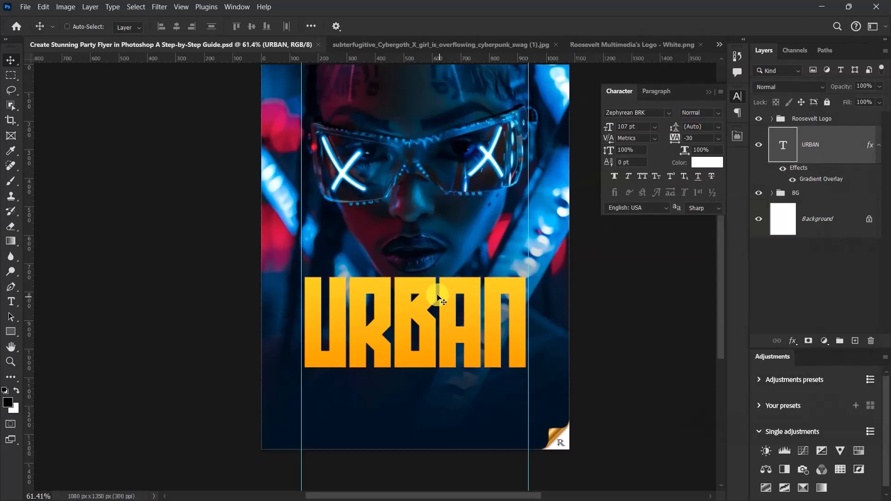
# Step: Collapse the URBAN layer's effects, duplicate the layer, and move the copy up over the glasses
pyautogui.scroll(-3, 435, 302)
pyautogui.scroll(2, 435, 302)
pyautogui.scroll(1, 420, 321)
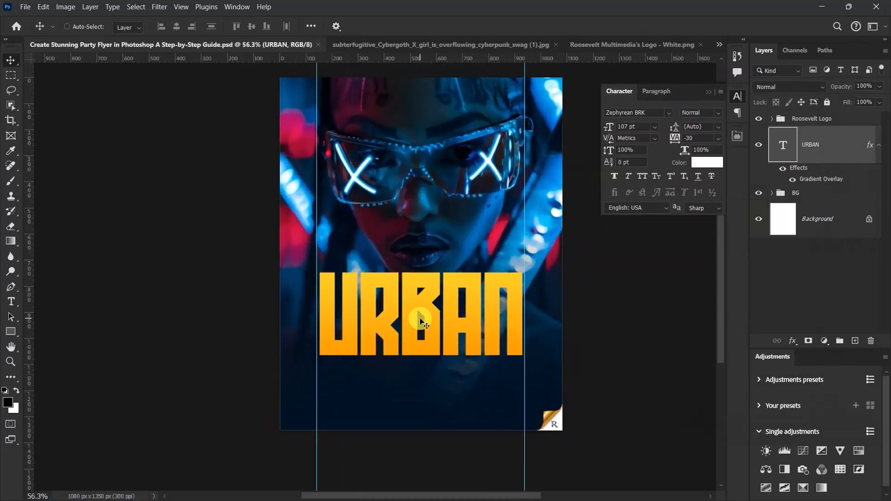
pyautogui.scroll(1, 421, 320)
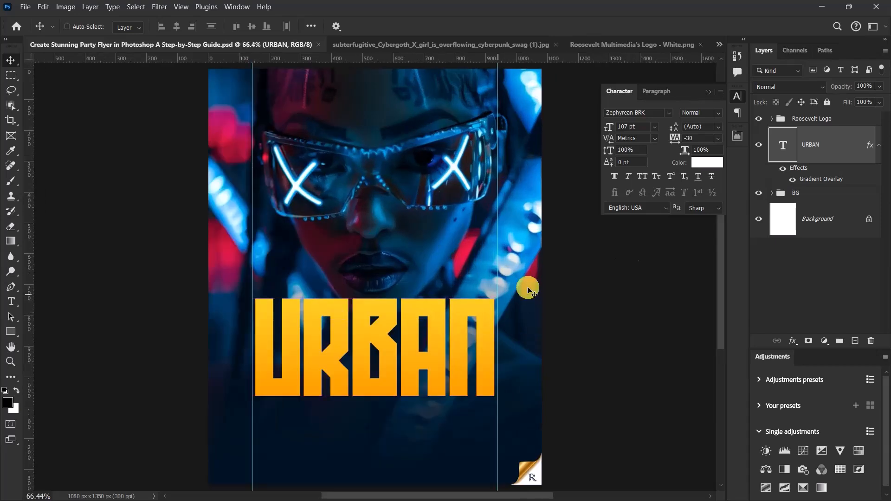
pyautogui.click(879, 145)
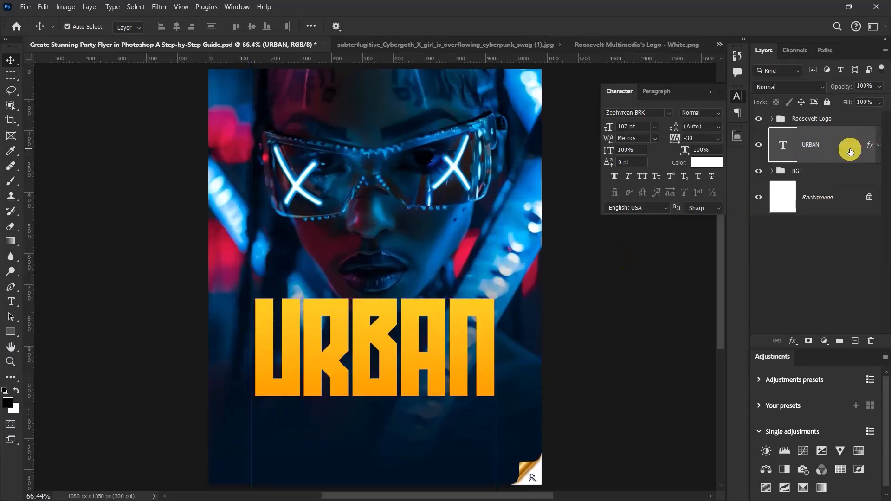
pyautogui.hotkey('ctrl', 'j')
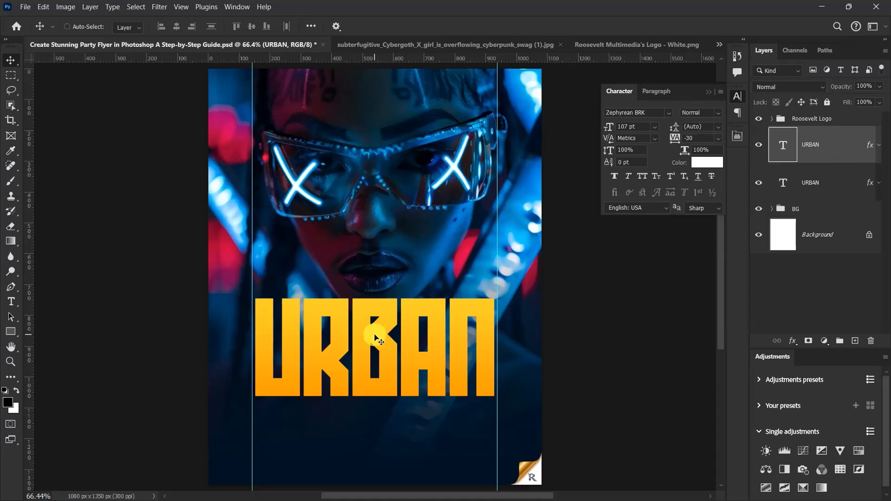
pyautogui.moveTo(380, 332); pyautogui.dragTo(358, 175)
# Step: Replace the upper URBAN copy's text with Friday and commit the edit
pyautogui.press('t')
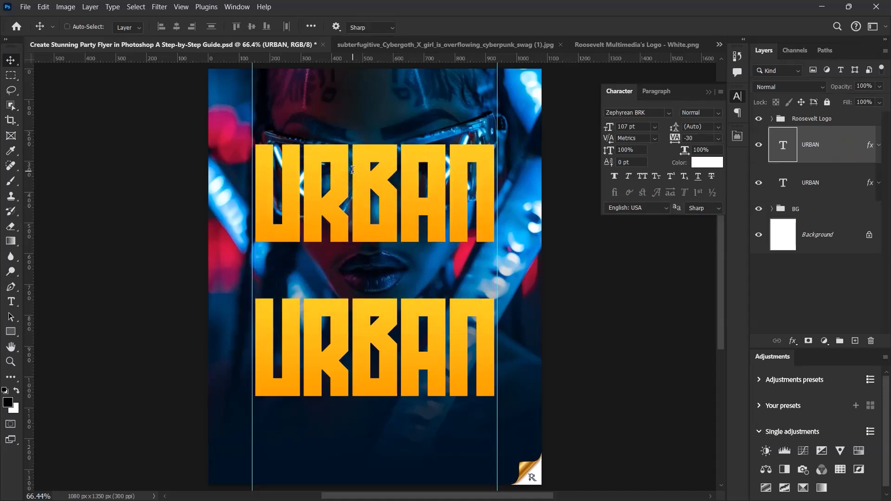
pyautogui.doubleClick(353, 170)
pyautogui.write('Fr')
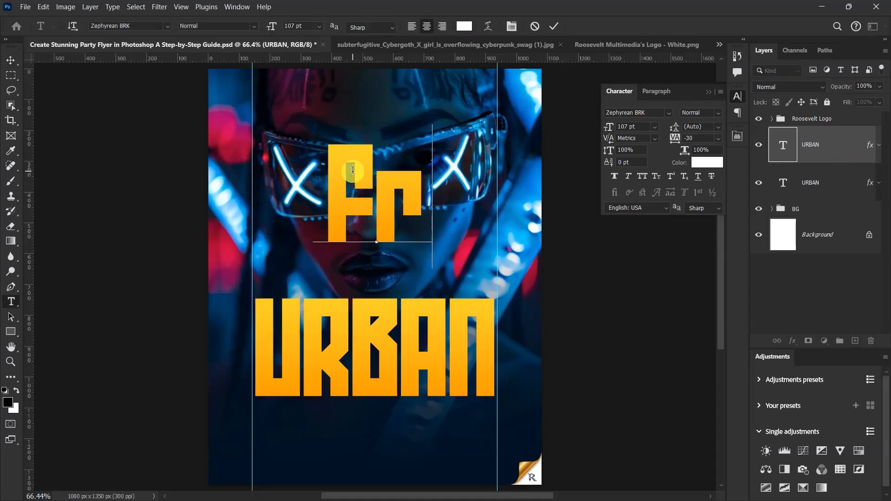
pyautogui.write('iday')
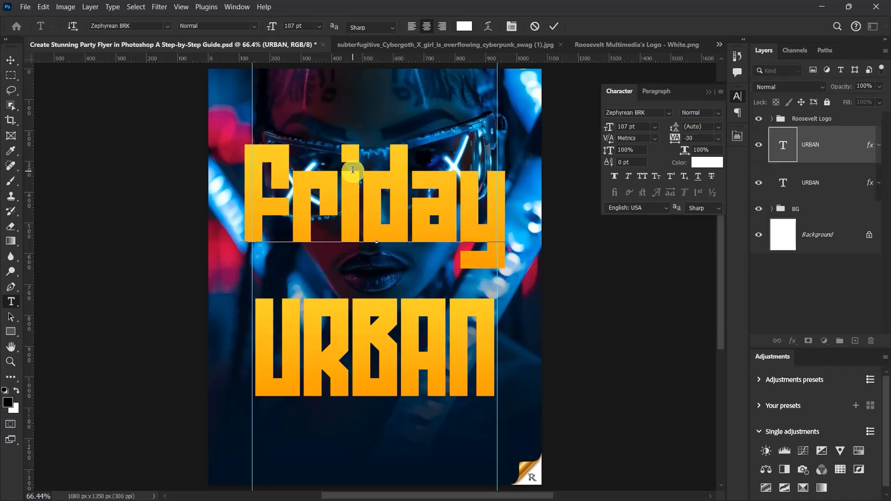
pyautogui.click(553, 27)
pyautogui.press('v')
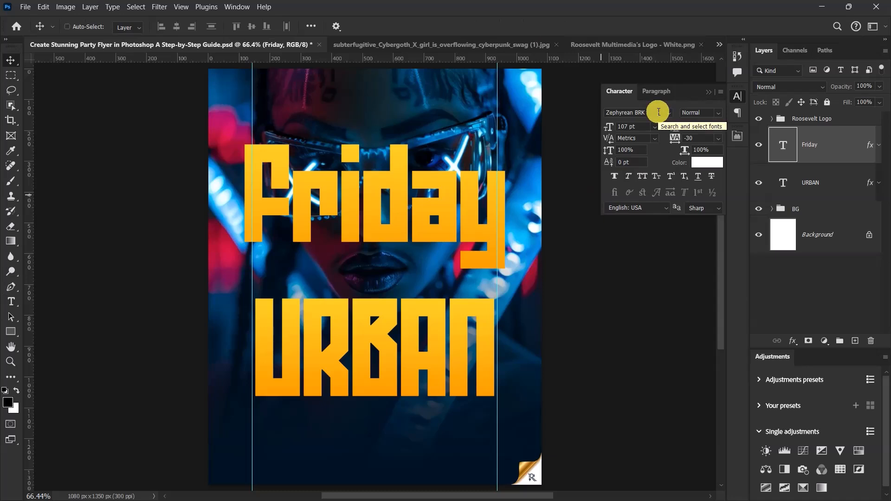
# Step: Set the Friday text's font to Binford Regular and its tracking to 0
pyautogui.click(659, 112)
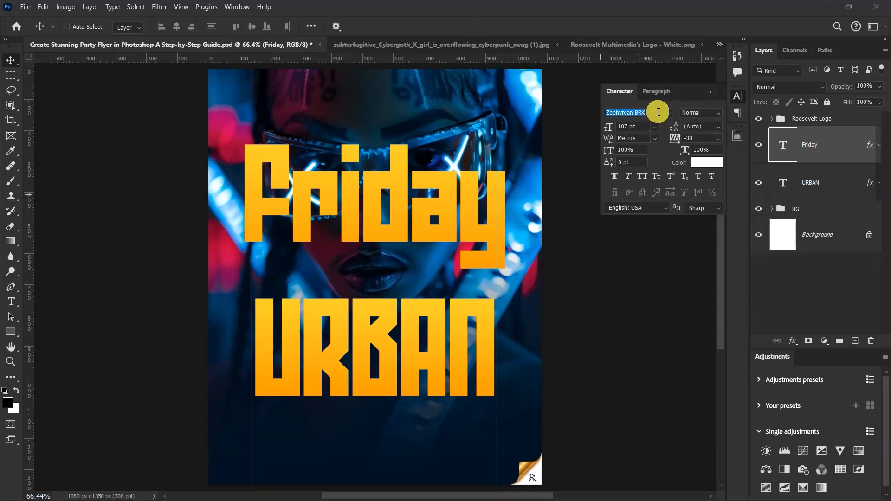
pyautogui.write('bin')
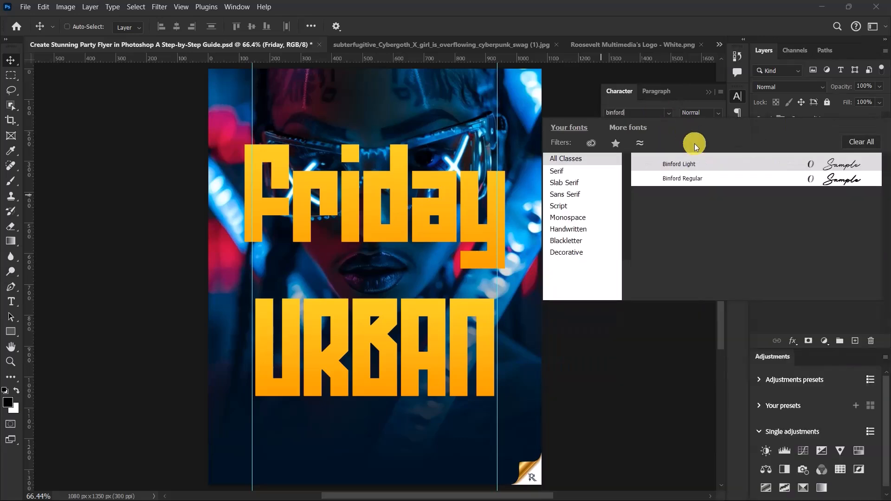
pyautogui.click(681, 181)
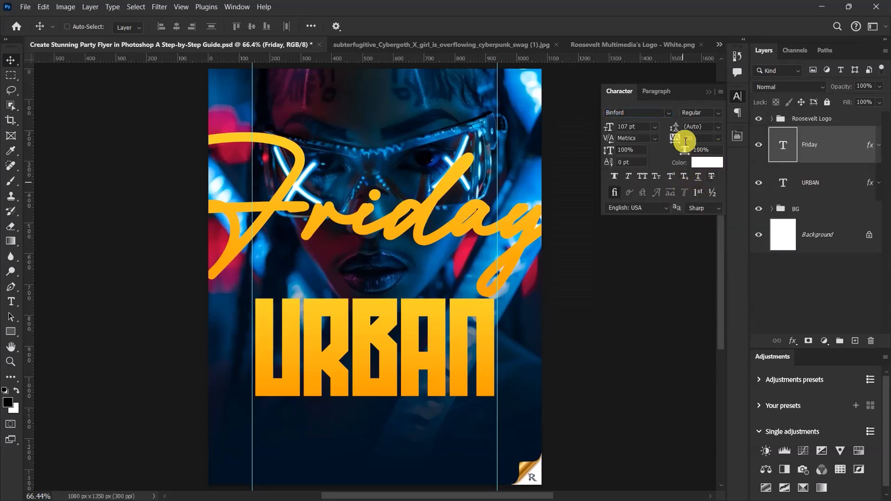
pyautogui.click(719, 138)
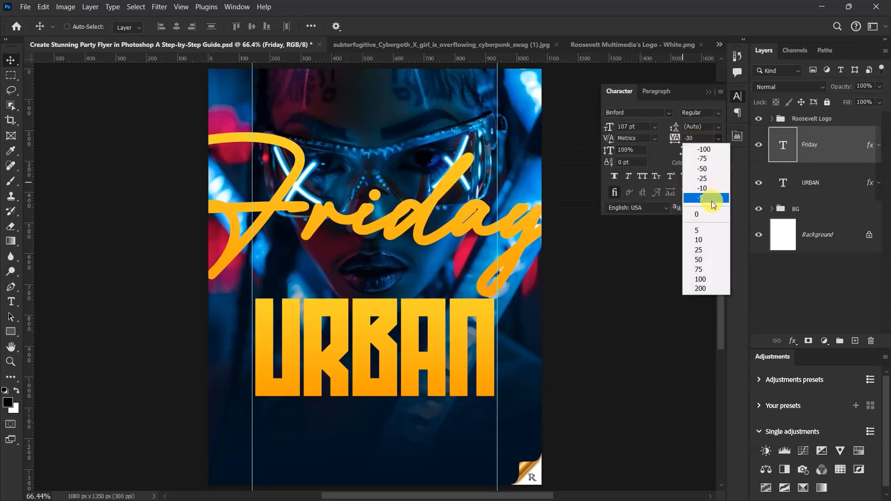
pyautogui.click(709, 216)
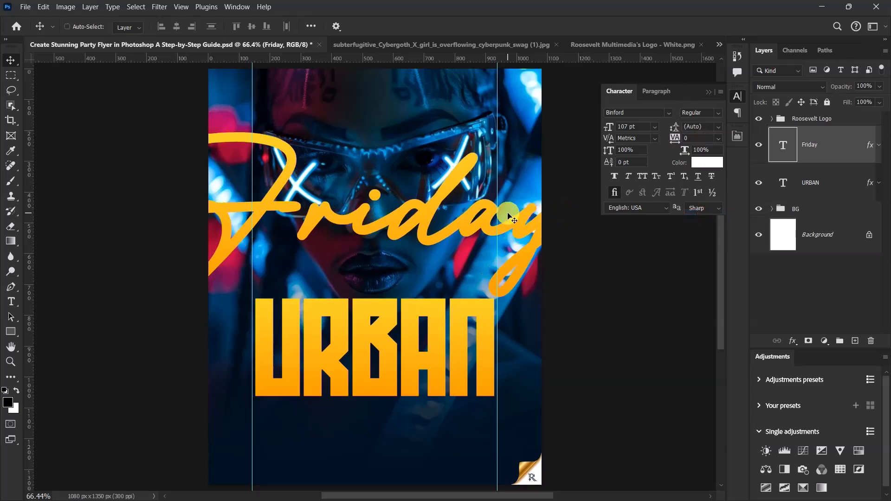
# Step: Scale the Friday text down to about 48% and move it down over the URBAN title
pyautogui.hotkey('ctrl', 't')
pyautogui.moveTo(591, 217); pyautogui.dragTo(469, 228)
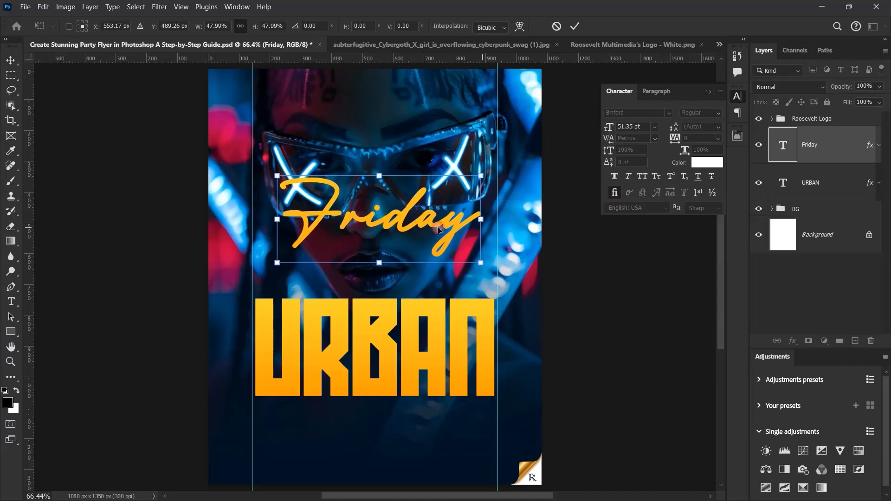
pyautogui.moveTo(413, 230); pyautogui.dragTo(413, 357)
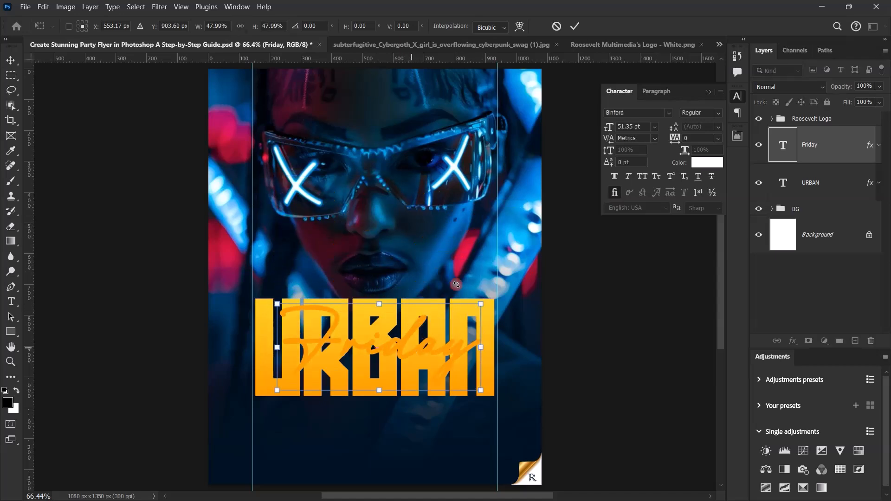
pyautogui.click(574, 26)
# Step: Remove the layer effects from the Friday layer and set its text color to red ff0000
pyautogui.moveTo(870, 145); pyautogui.dragTo(870, 342)
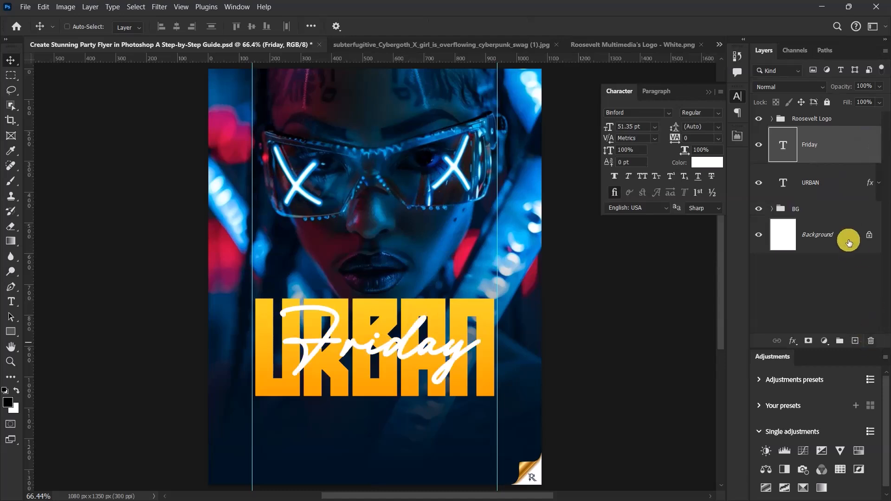
pyautogui.click(703, 162)
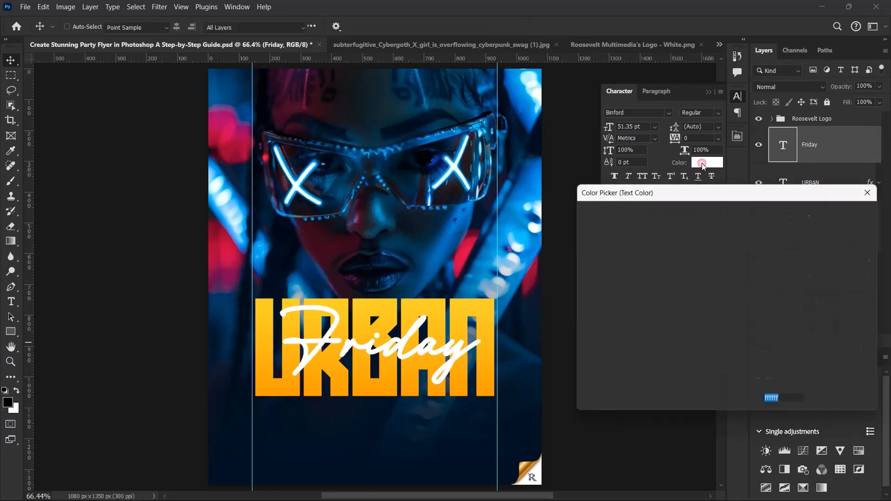
pyautogui.click(726, 218)
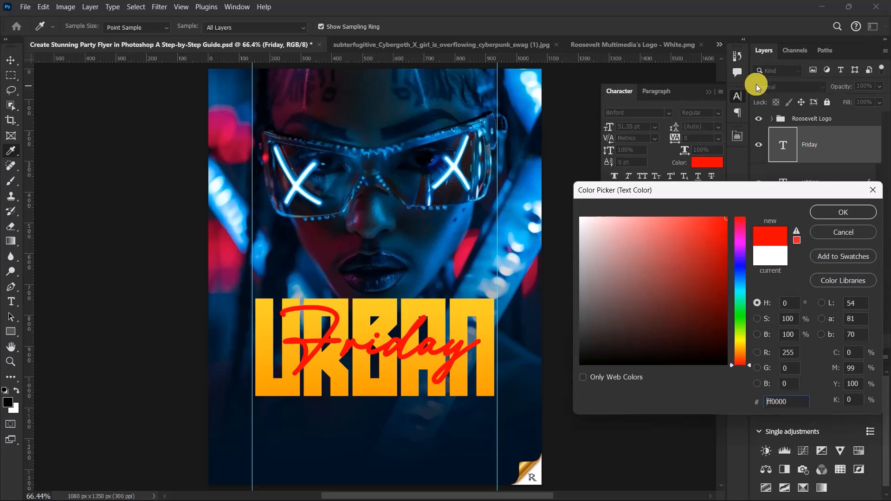
pyautogui.click(816, 210)
# Step: Align the Friday and URBAN layers by their vertical centers, and nudge only Friday slightly down
pyautogui.scroll(-8, 355, 344)
pyautogui.scroll(15, 353, 360)
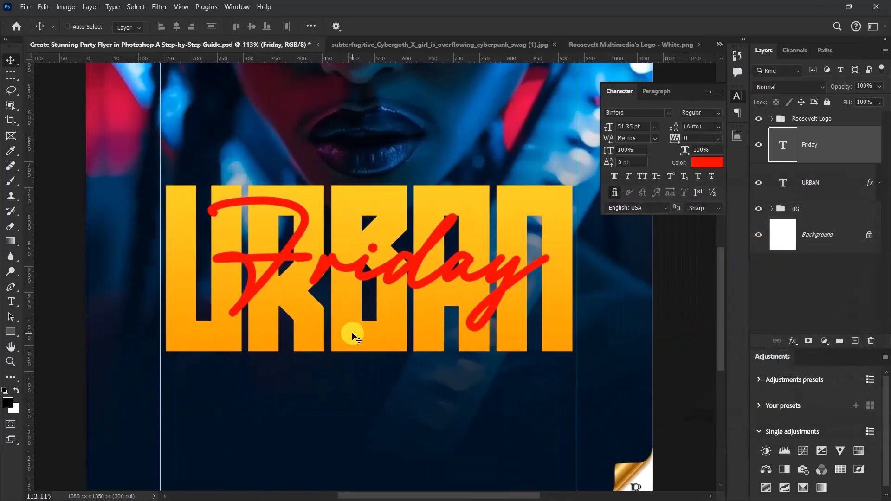
pyautogui.keyDown('shift'); pyautogui.click(816, 178); pyautogui.keyUp('shift')
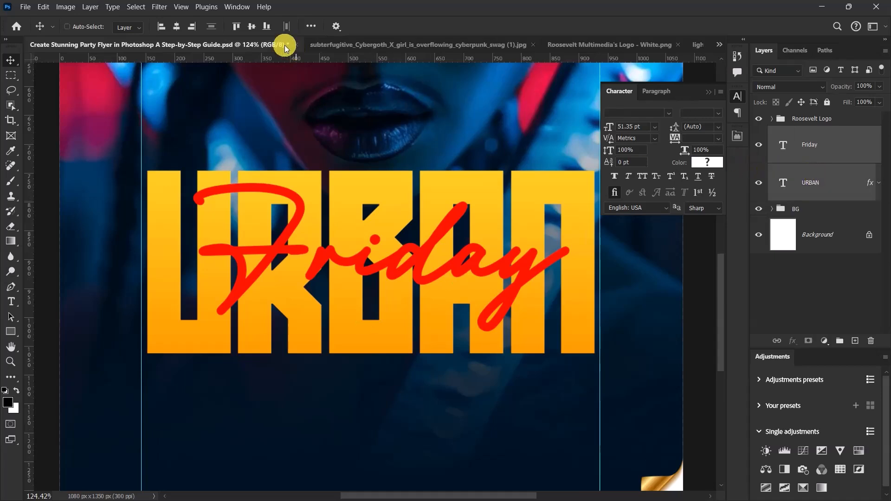
pyautogui.click(251, 28)
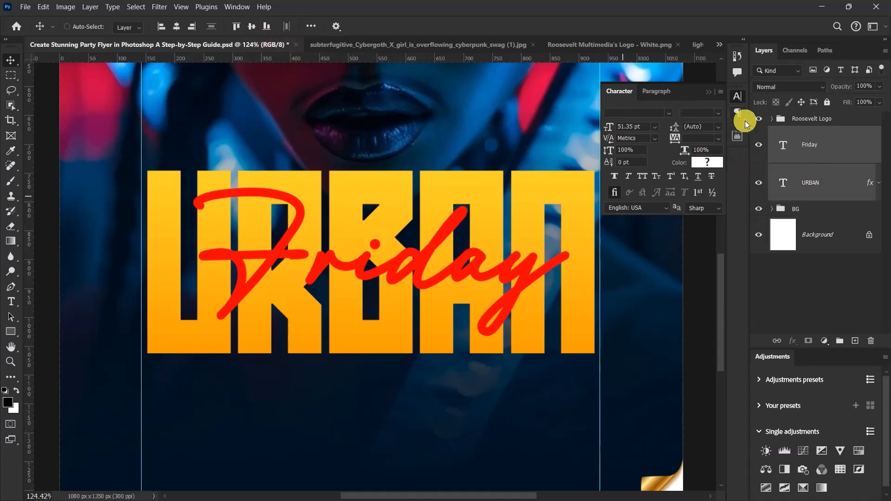
pyautogui.click(839, 145)
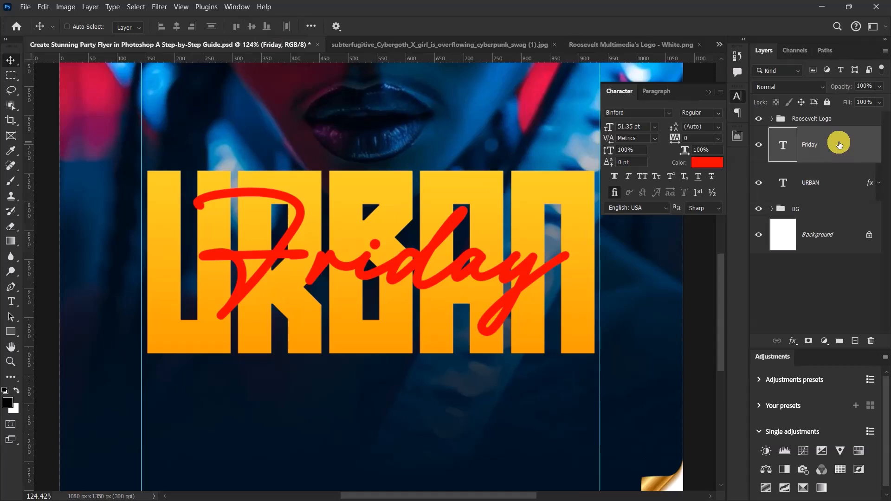
pyautogui.press('Down')
pyautogui.press('Down')
pyautogui.press('Down')
pyautogui.press('Down')
pyautogui.press('Down')
pyautogui.press('Down')
pyautogui.press('Down')
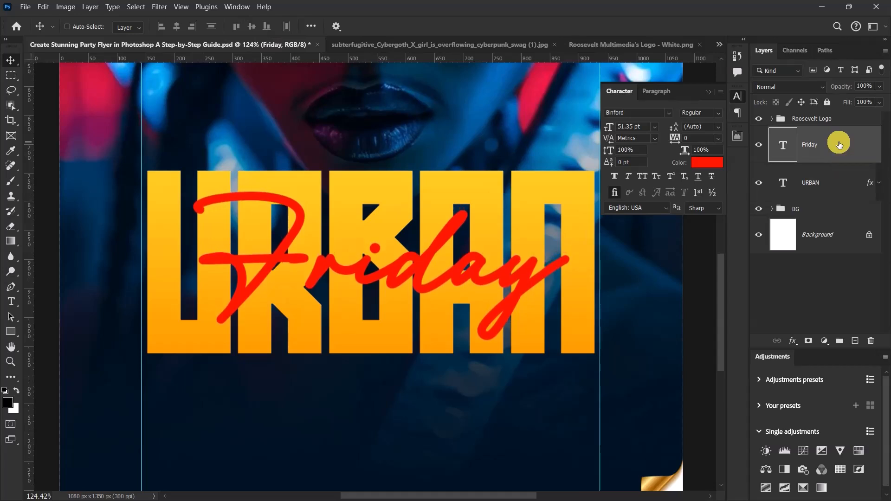
# Step: Scale the Friday text to about 92.25%, fitting it between the inner edges of URBAN's first and last letters
pyautogui.hotkey('ctrl', 't')
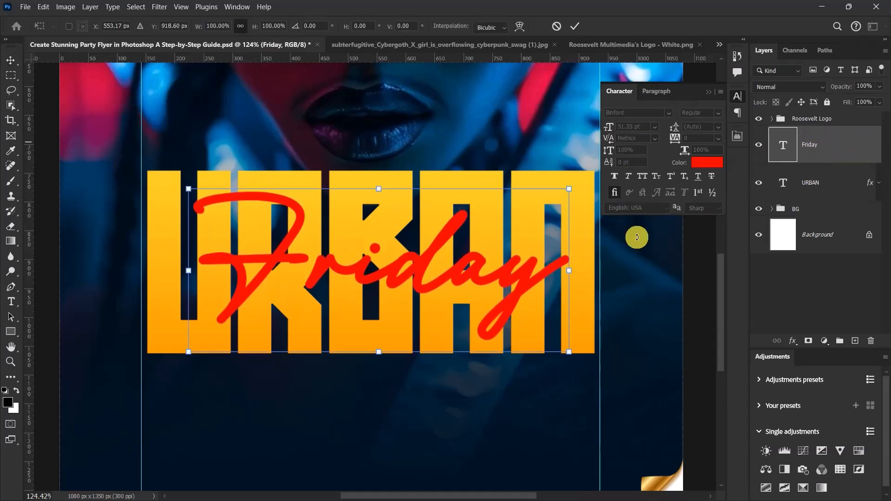
pyautogui.moveTo(570, 271); pyautogui.dragTo(545, 267)
pyautogui.scroll(-3, 454, 268)
pyautogui.scroll(8, 344, 253)
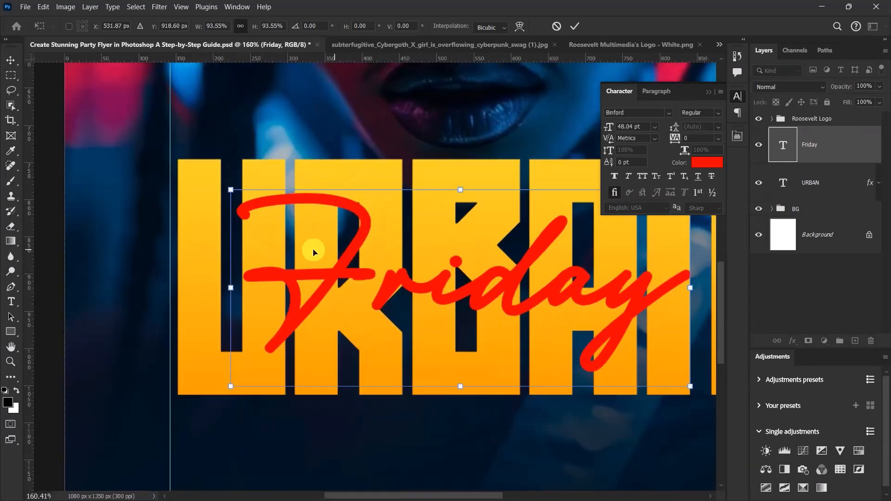
pyautogui.moveTo(182, 317); pyautogui.dragTo(194, 320)
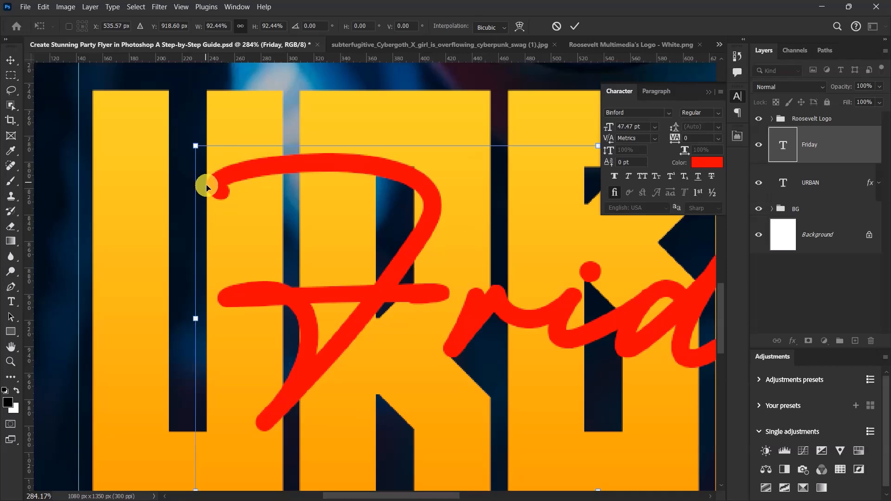
pyautogui.scroll(-6, 206, 183)
pyautogui.scroll(2, 203, 187)
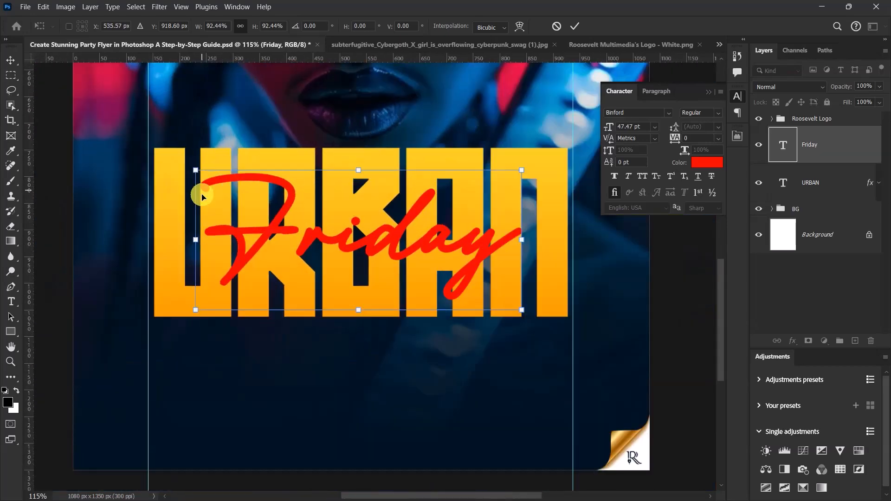
pyautogui.scroll(4, 553, 238)
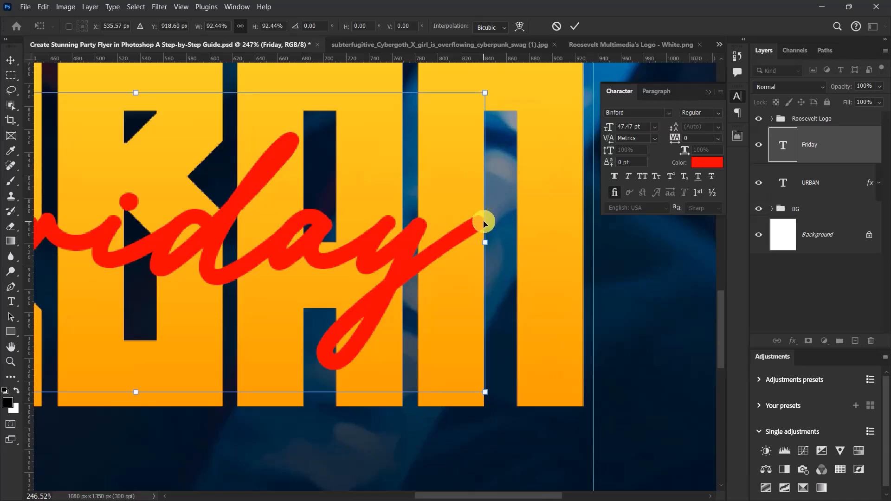
pyautogui.scroll(4, 484, 224)
pyautogui.moveTo(484, 250); pyautogui.dragTo(483, 252)
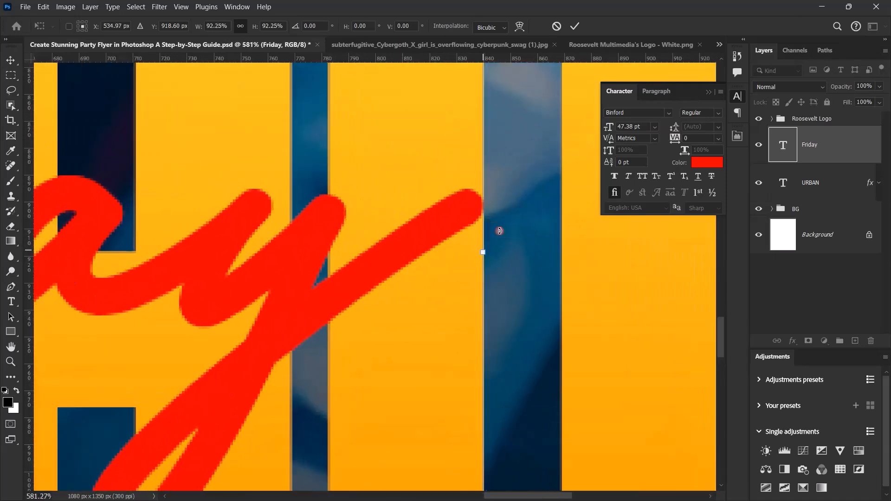
pyautogui.click(576, 27)
pyautogui.hotkey('ctrl', '0')
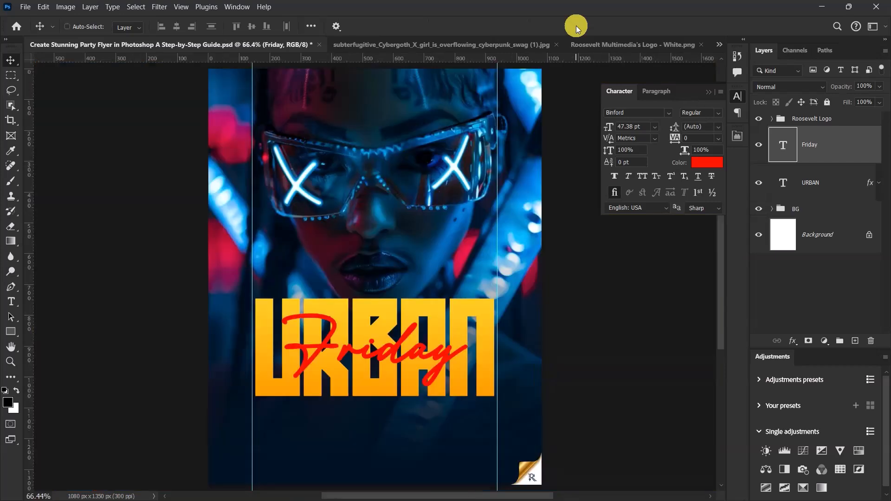
# Step: Group the Friday and URBAN text layers and name the group MT
pyautogui.scroll(-5, 419, 223)
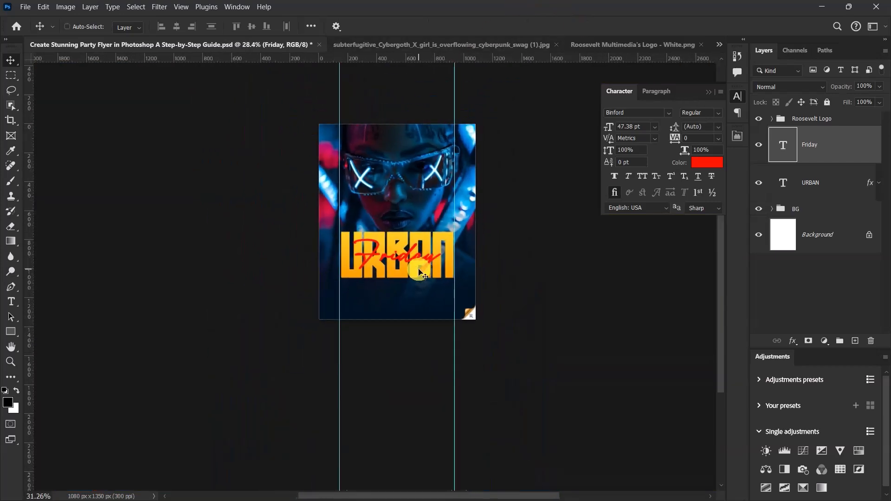
pyautogui.scroll(8, 411, 257)
pyautogui.scroll(-2, 399, 238)
pyautogui.click(807, 210)
pyautogui.click(816, 142)
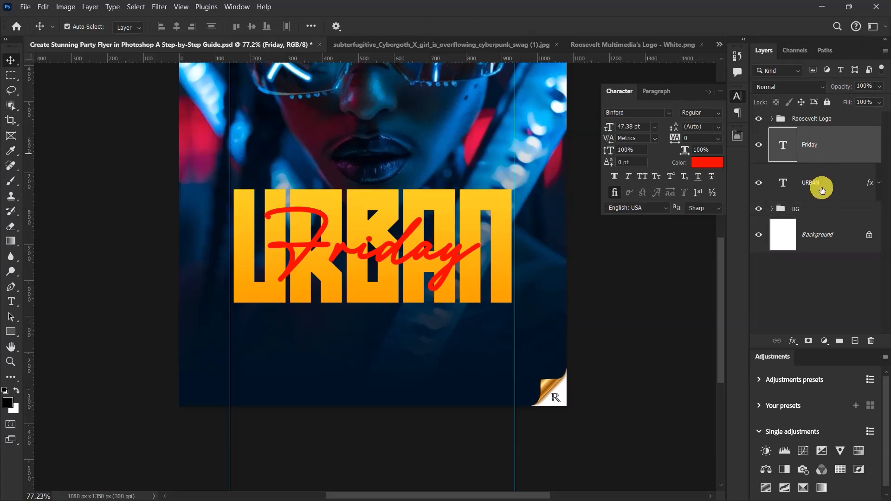
pyautogui.keyDown('shift'); pyautogui.click(822, 189); pyautogui.keyUp('shift')
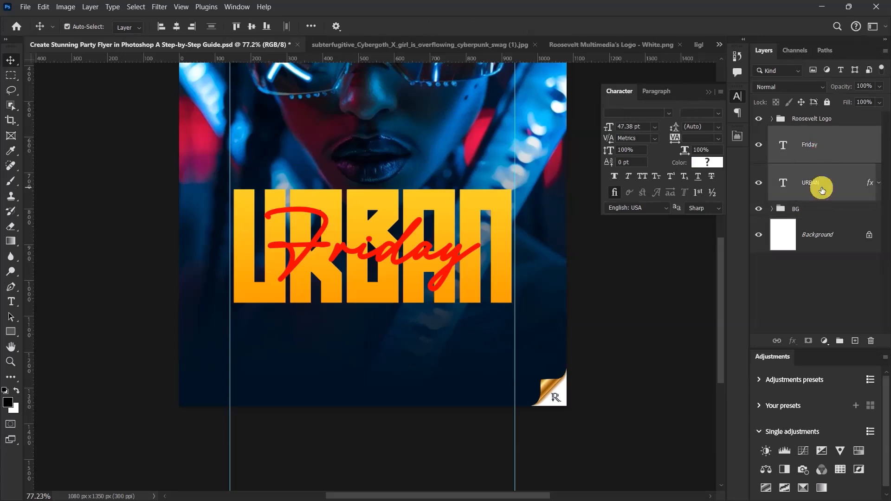
pyautogui.hotkey('ctrl', 'g')
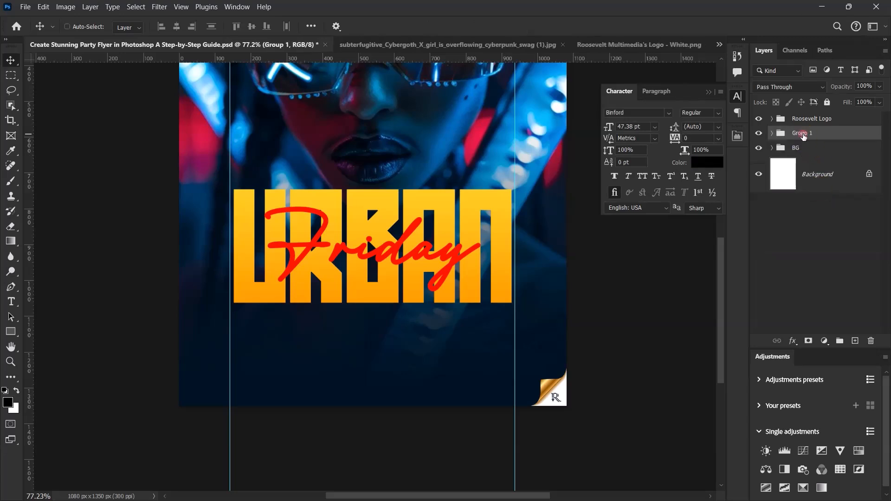
pyautogui.click(803, 134)
pyautogui.write('MT')
pyautogui.press('Return')
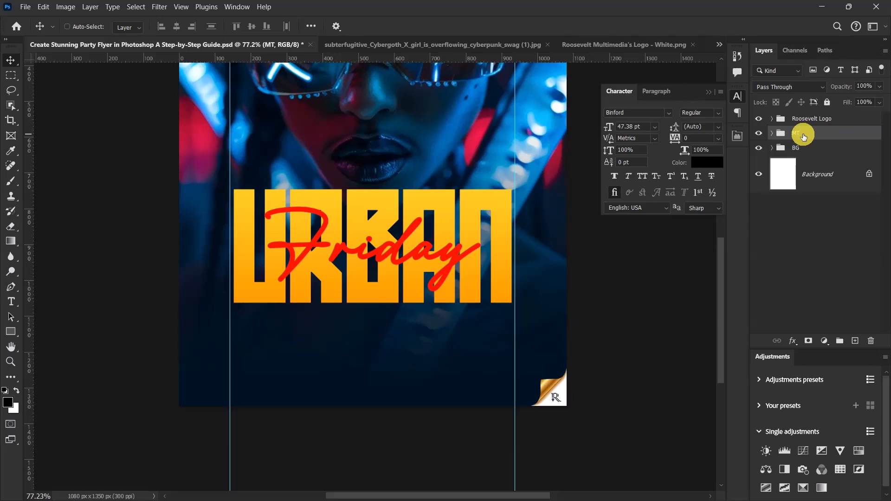
# Step: Hide and show the MT group to compare the whole flyer with and without the title
pyautogui.hotkey('ctrl', '0')
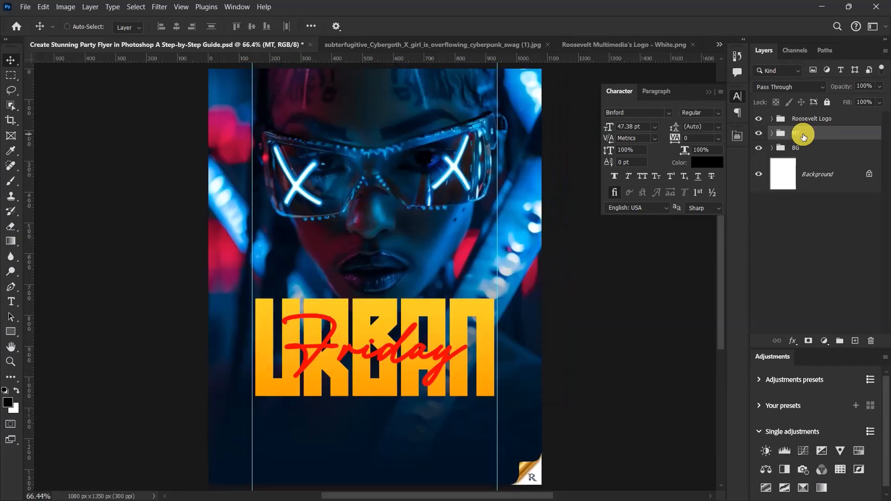
pyautogui.click(760, 133)
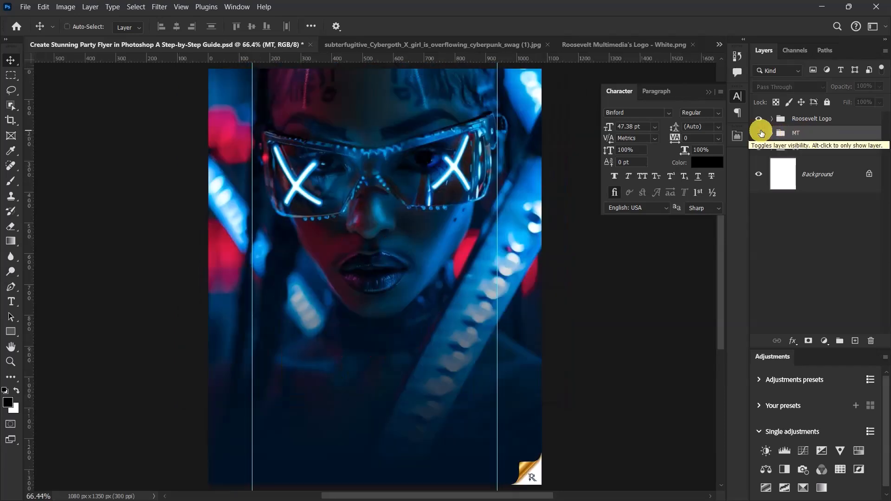
pyautogui.click(760, 133)
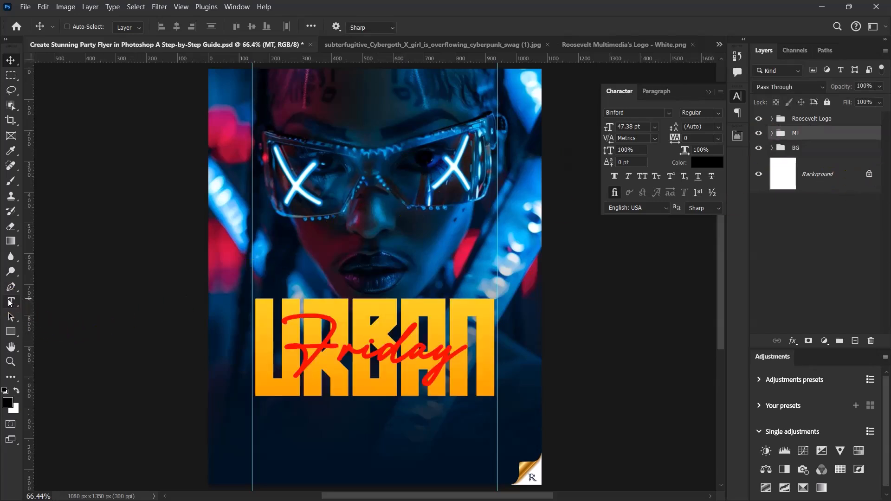
# Step: Activate the Type tool for adding text in the empty area below URBAN, with the BG group as the active layer
pyautogui.click(11, 301)
pyautogui.scroll(-3, 350, 220)
pyautogui.scroll(5, 355, 308)
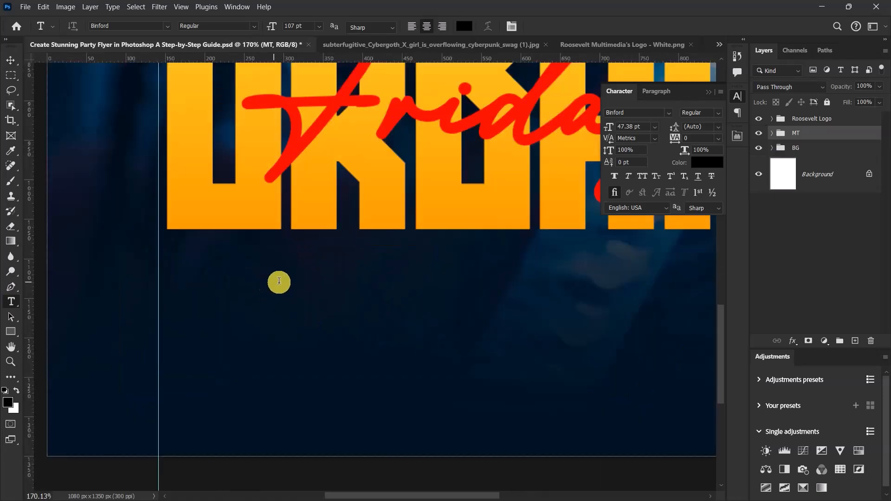
pyautogui.scroll(2, 511, 314)
pyautogui.scroll(-2, 464, 372)
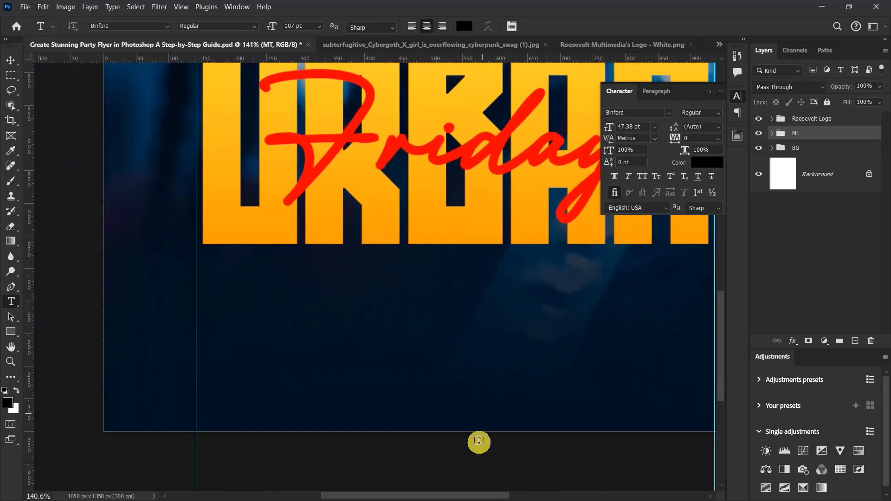
pyautogui.scroll(2, 459, 432)
pyautogui.moveTo(424, 499); pyautogui.dragTo(430, 499)
pyautogui.moveTo(719, 327); pyautogui.dragTo(720, 341)
pyautogui.click(795, 148)
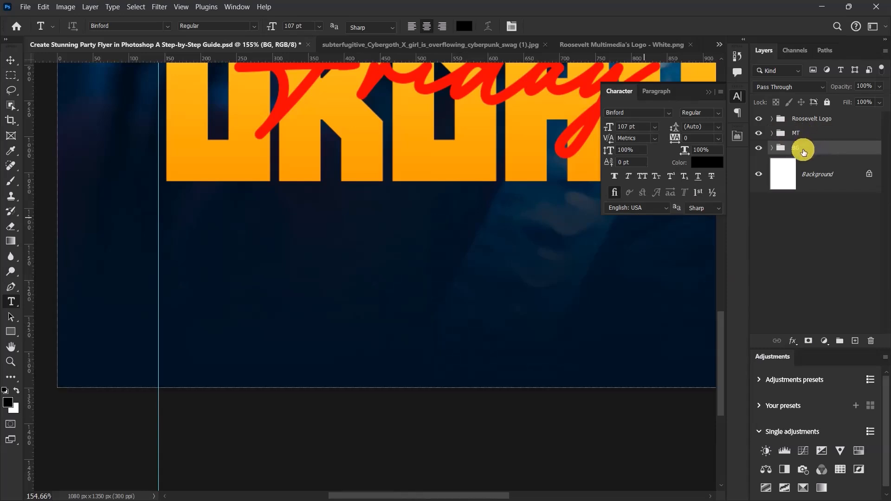
pyautogui.click(210, 232)
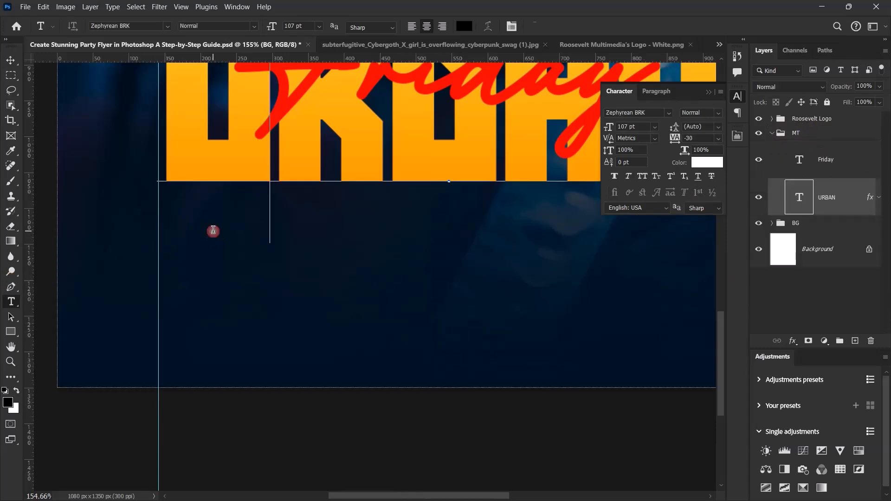
pyautogui.click(563, 24)
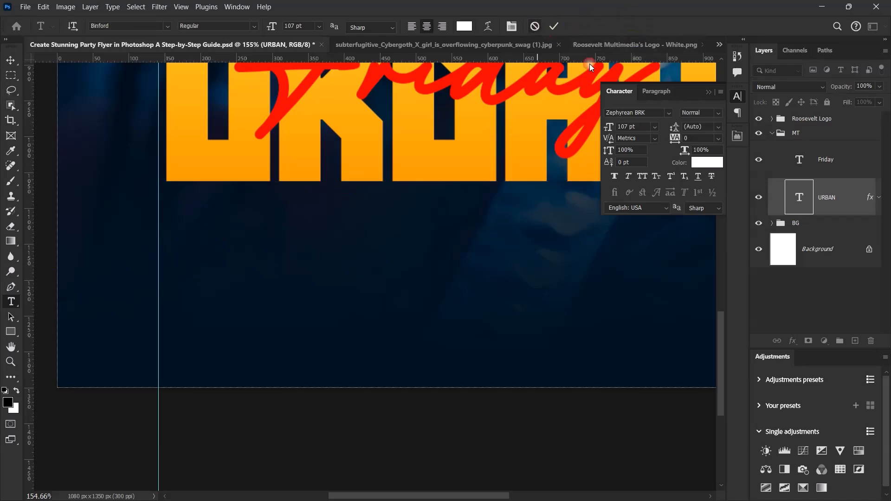
pyautogui.click(772, 133)
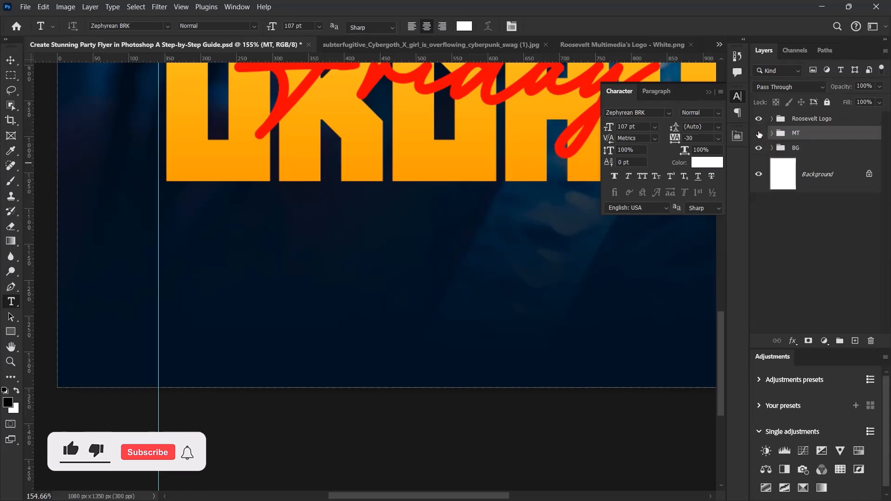
# Step: Hide the MT group and add the text "Fri 6th Dec., 2024" on three lines in the lower part of the flyer
pyautogui.click(759, 133)
pyautogui.click(268, 278)
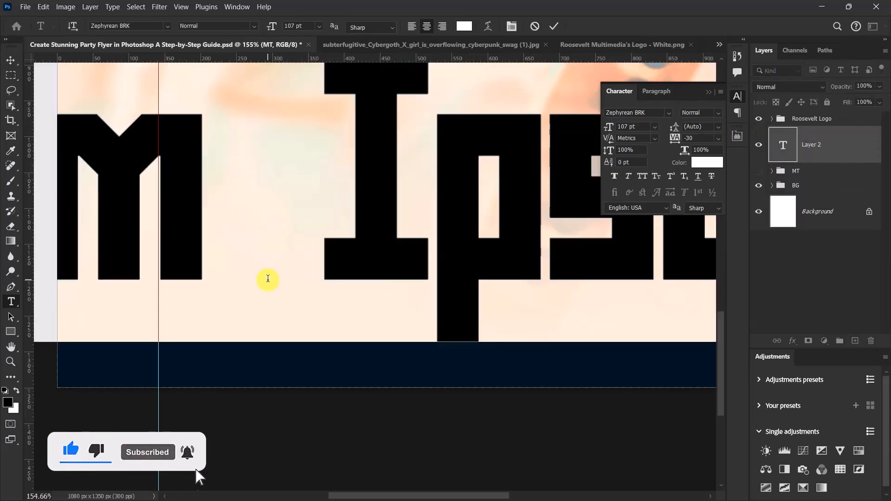
pyautogui.write('Fri')
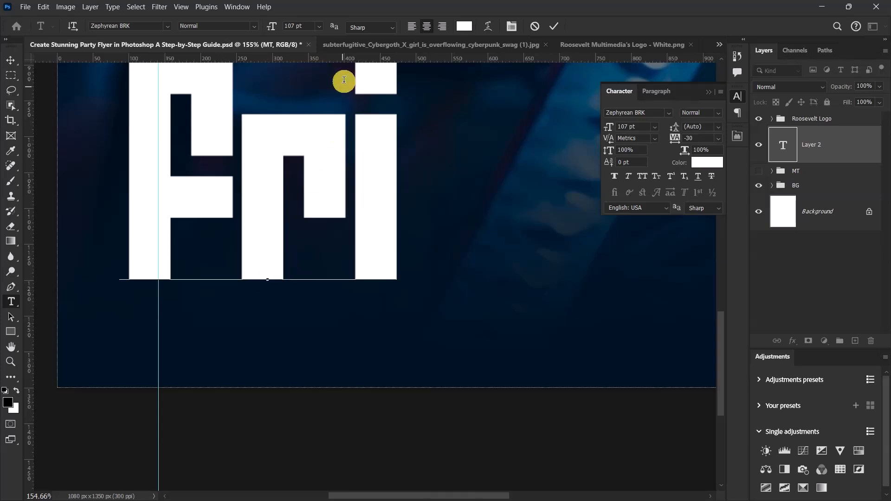
# Step: Set the date text's font to Montserrat in the SemiBold style
pyautogui.click(625, 112)
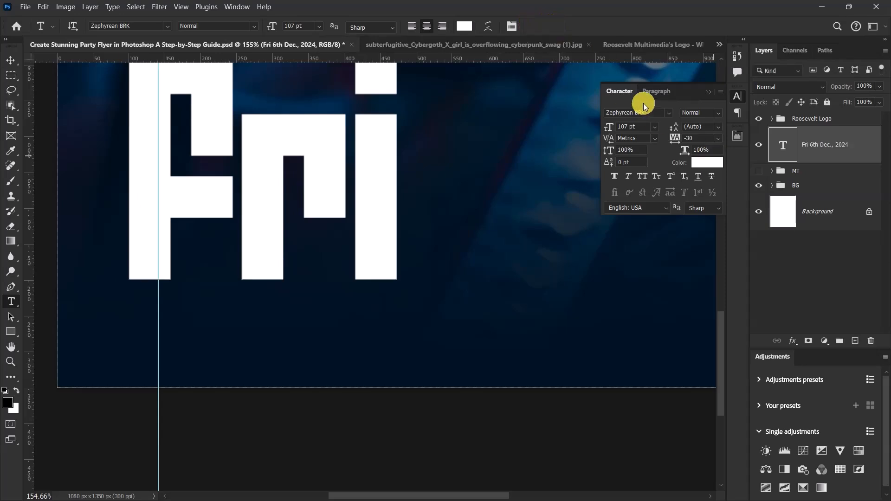
pyautogui.click(655, 112)
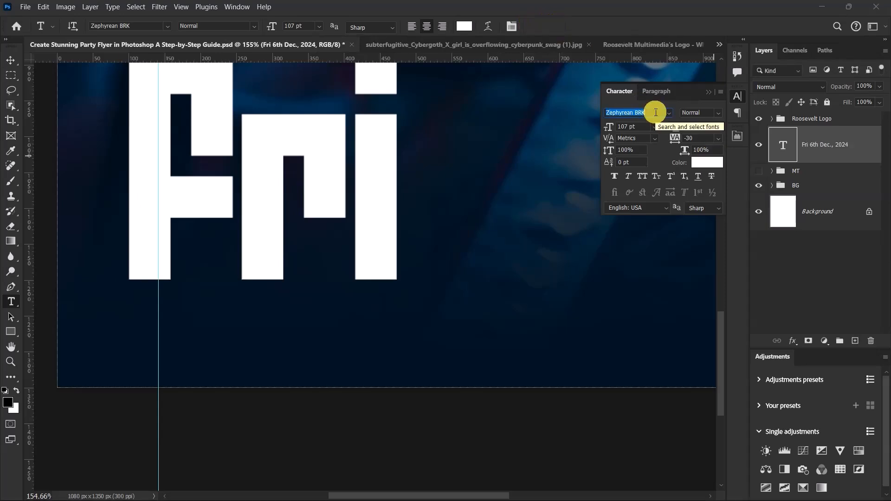
pyautogui.write('mons')
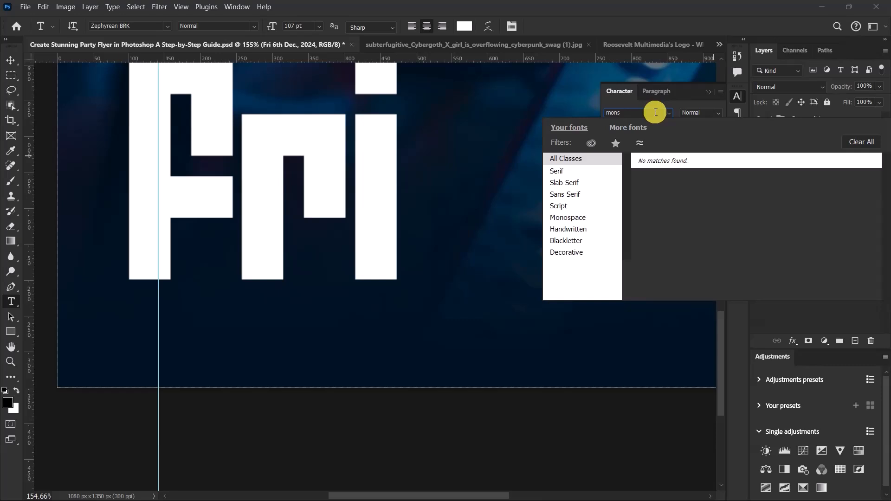
pyautogui.press('BackSpace')
pyautogui.write('tser')
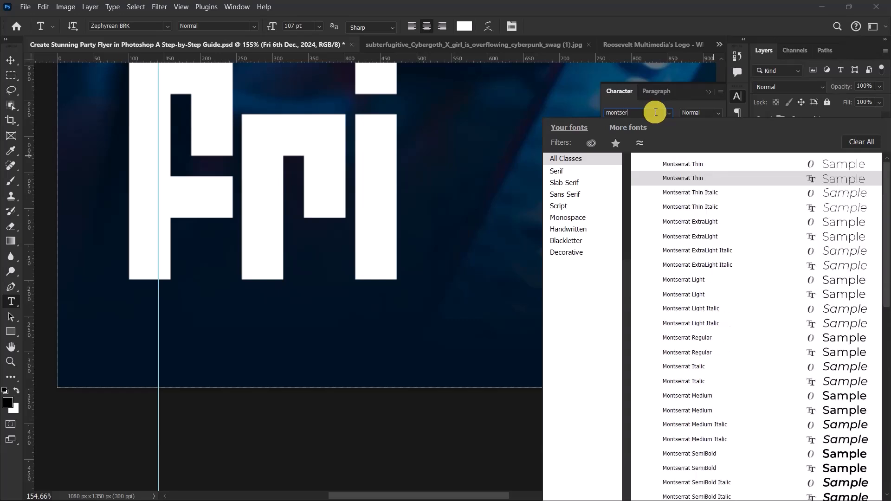
pyautogui.write('rat')
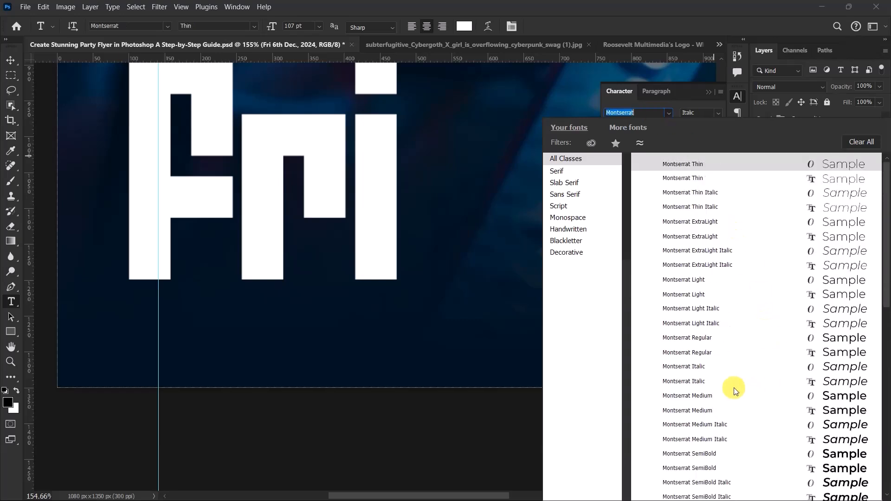
pyautogui.click(734, 387)
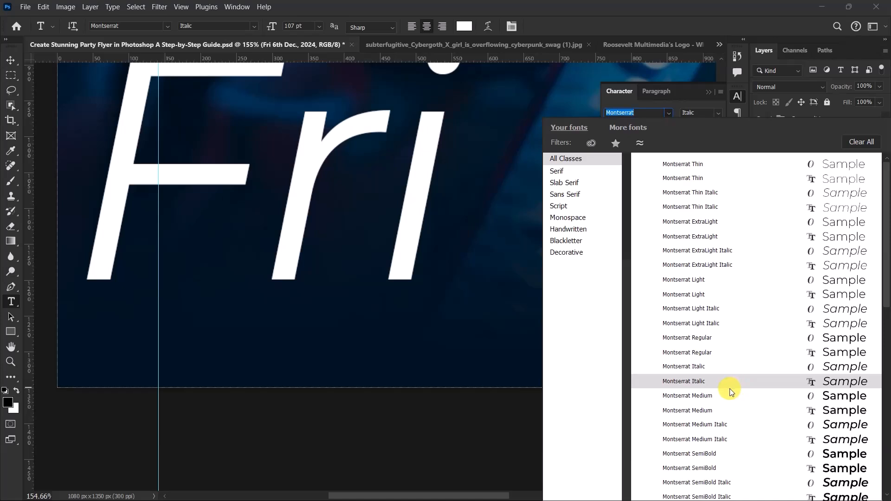
pyautogui.click(708, 454)
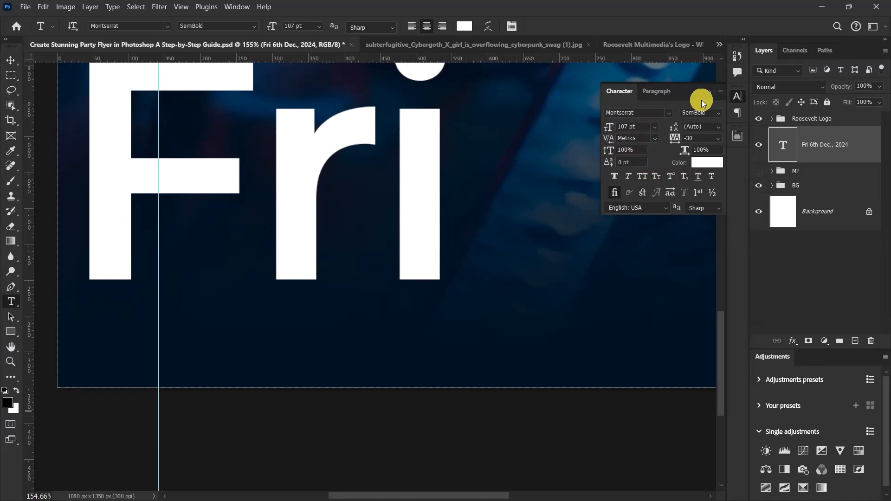
pyautogui.click(717, 114)
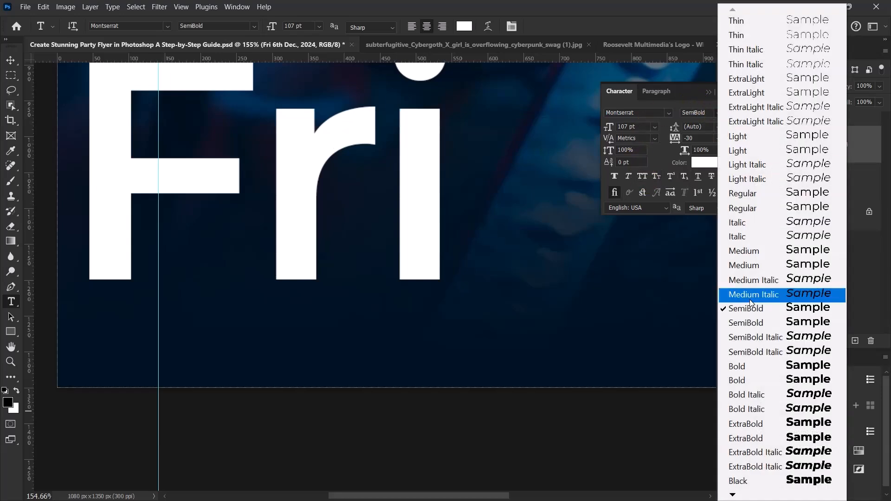
pyautogui.click(747, 325)
# Step: Set the date text's font size to 10 pt
pyautogui.scroll(-3, 414, 304)
pyautogui.scroll(1, 469, 273)
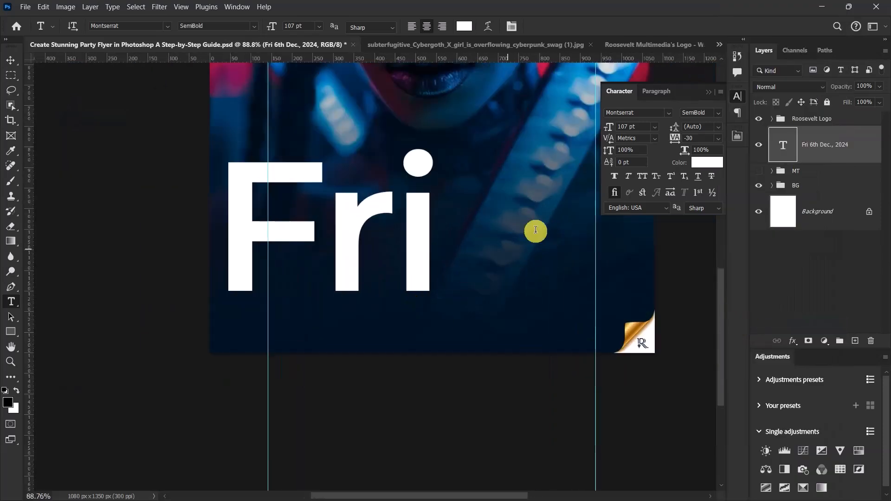
pyautogui.click(648, 128)
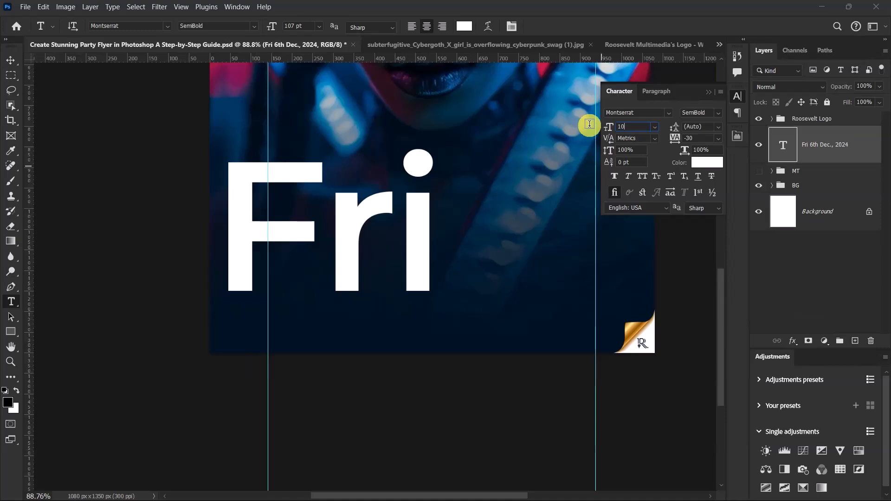
pyautogui.press('Return')
pyautogui.scroll(-4, 395, 264)
pyautogui.scroll(5, 429, 264)
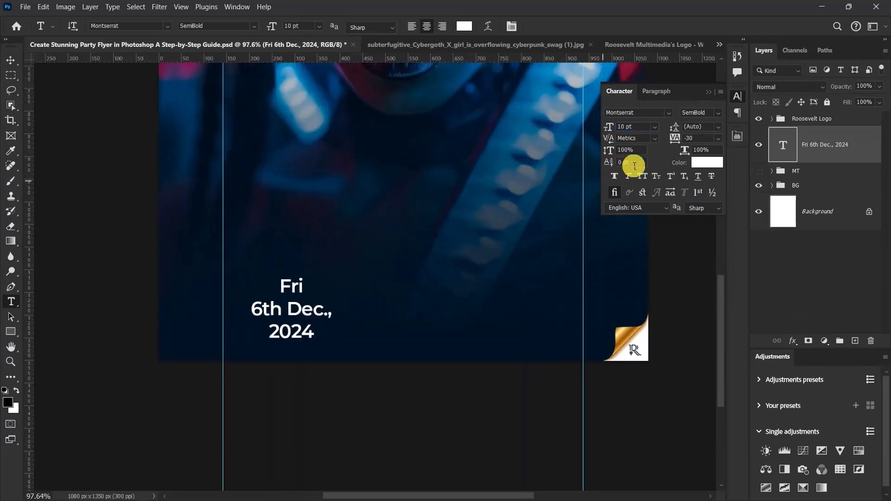
# Step: Set the date text's leading to 9 pt and its tracking to -50
pyautogui.click(704, 137)
pyautogui.click(706, 126)
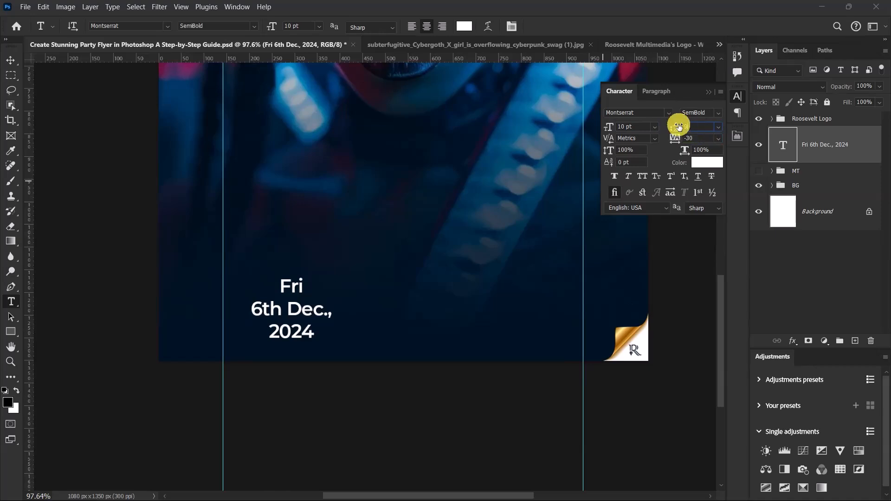
pyautogui.press('Return')
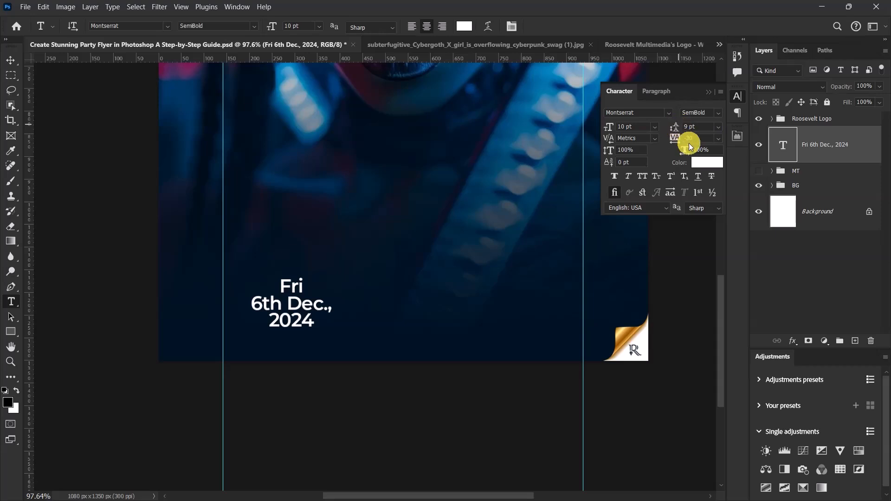
pyautogui.scroll(1, 690, 142)
pyautogui.click(692, 138)
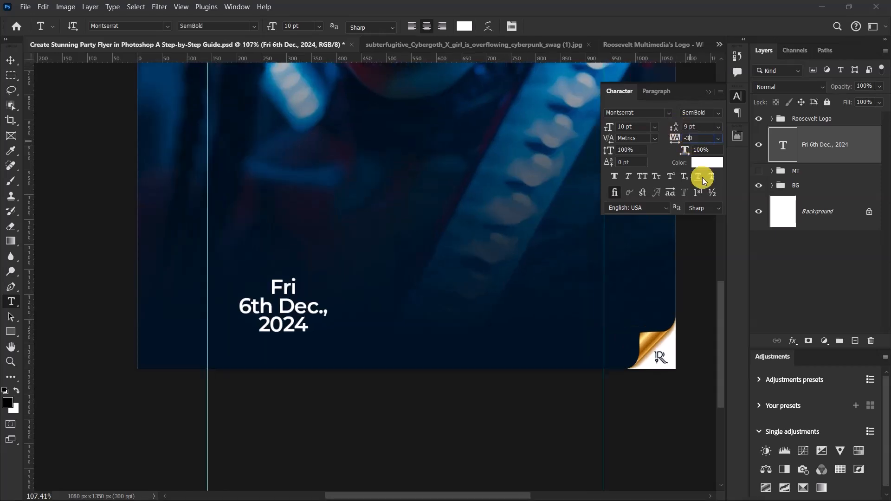
pyautogui.press('BackSpace')
pyautogui.press('BackSpace')
pyautogui.write('50')
pyautogui.press('Return')
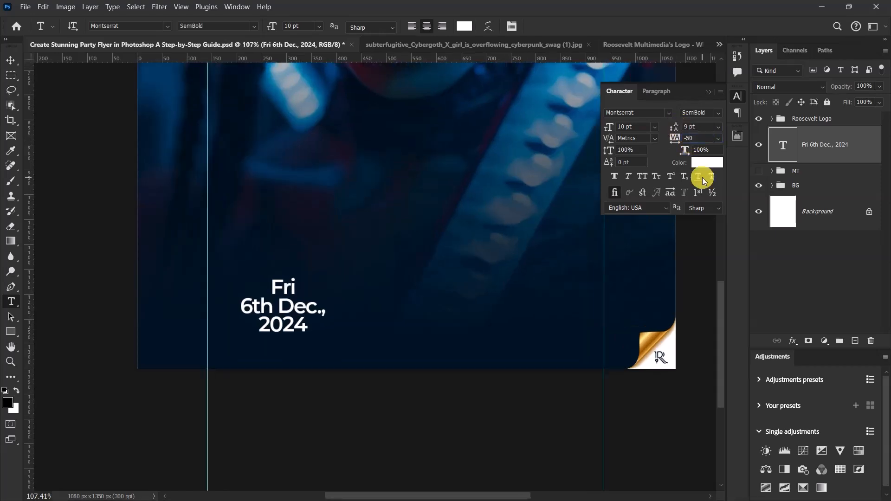
pyautogui.moveTo(181, 174); pyautogui.dragTo(42, 87)
pyautogui.click(12, 61)
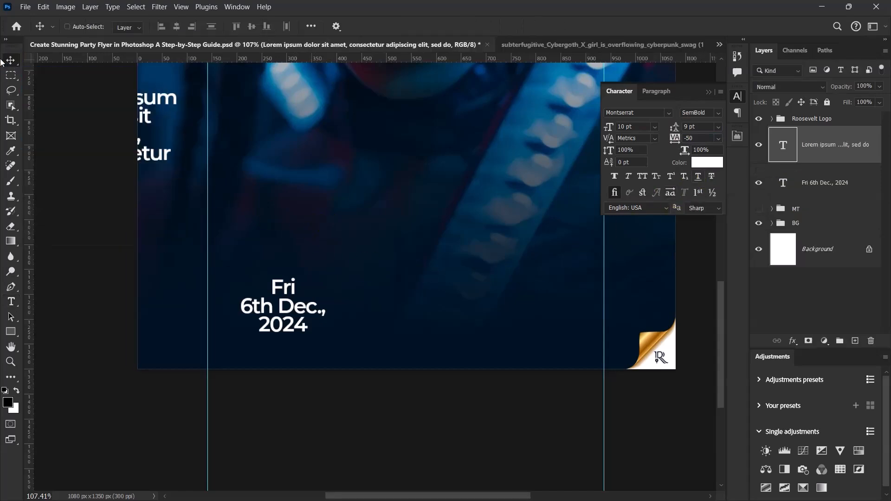
pyautogui.press('Delete')
# Step: Show the MT group again and place the date text layer beneath it in the layer stack
pyautogui.scroll(-4, 378, 243)
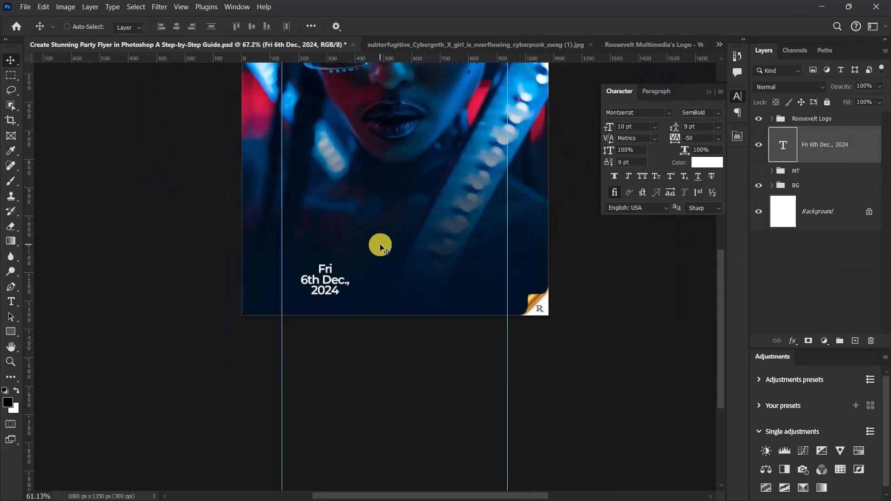
pyautogui.click(760, 173)
pyautogui.moveTo(824, 148); pyautogui.dragTo(822, 179)
# Step: Move the date text just below URBAN's first letter, with its left edge against the left vertical guide
pyautogui.scroll(-6, 335, 256)
pyautogui.scroll(10, 336, 256)
pyautogui.scroll(-4, 409, 262)
pyautogui.scroll(5, 436, 265)
pyautogui.moveTo(254, 274); pyautogui.dragTo(205, 224)
pyautogui.scroll(-5, 205, 224)
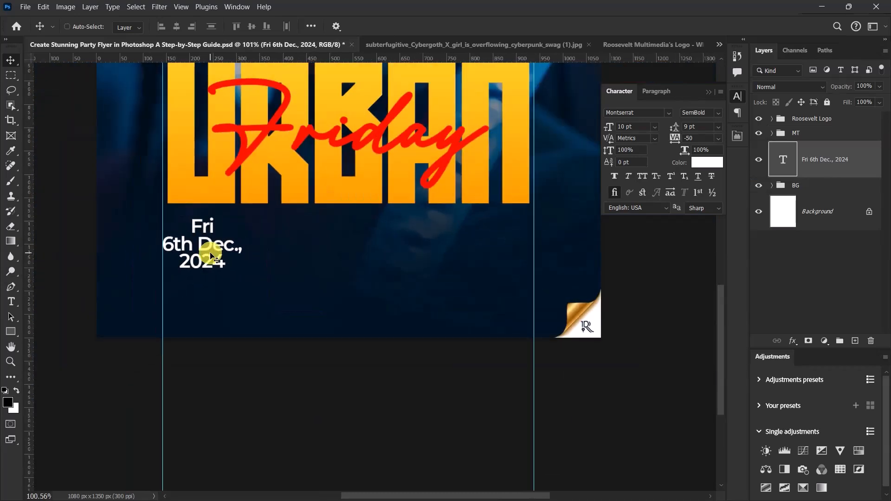
pyautogui.scroll(5, 207, 245)
pyautogui.scroll(2, 215, 240)
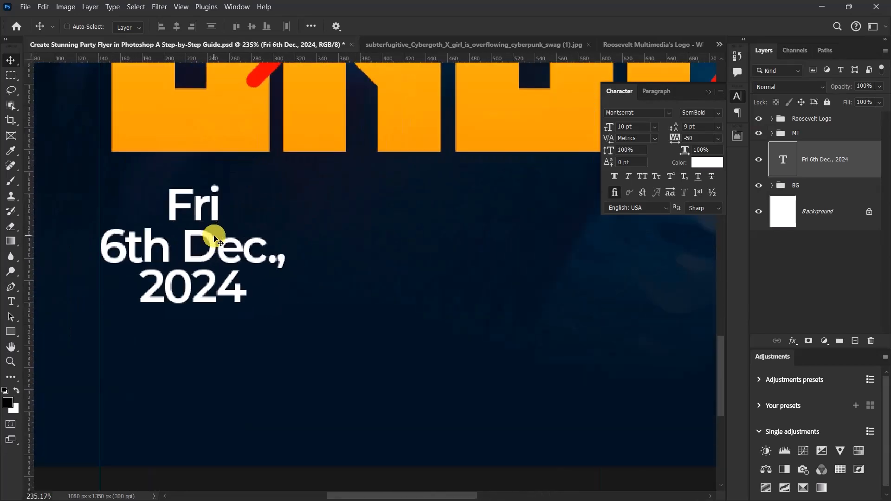
pyautogui.scroll(-4, 215, 240)
pyautogui.scroll(3, 215, 240)
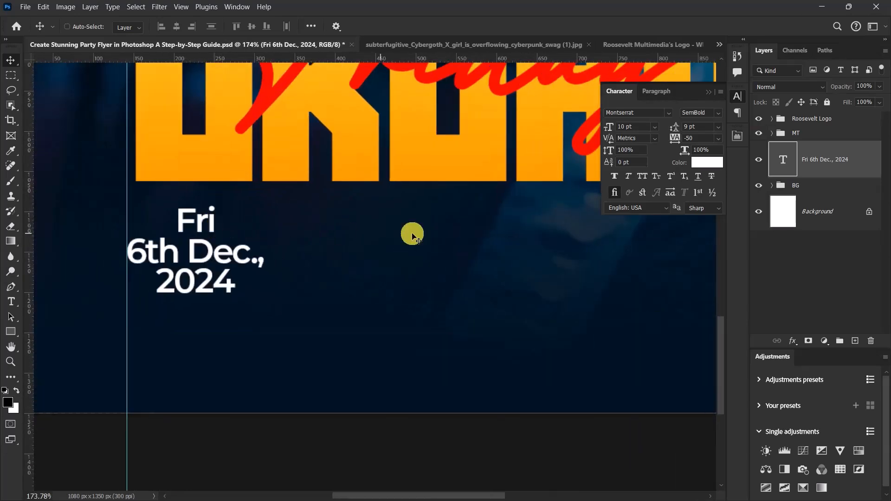
# Step: Duplicate the date text layer, move the lower copy toward the middle, and center it horizontally on the canvas
pyautogui.hotkey('ctrl', 'j')
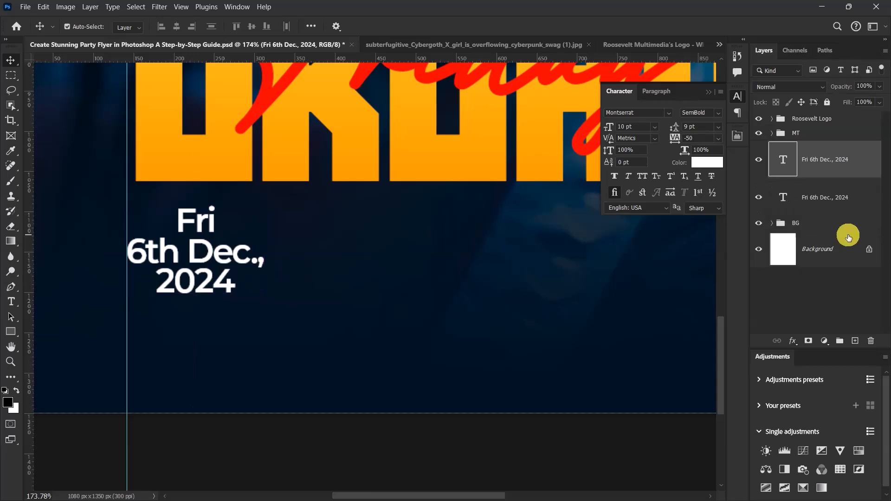
pyautogui.click(827, 204)
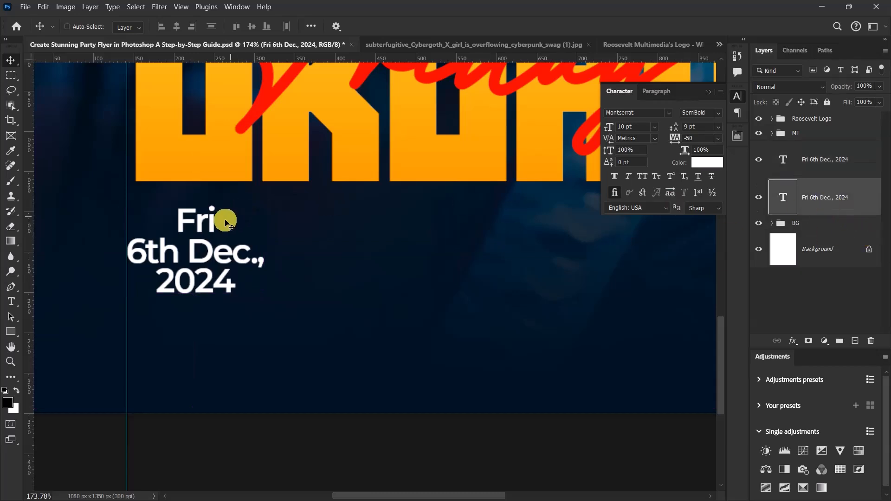
pyautogui.moveTo(199, 249); pyautogui.dragTo(420, 251)
pyautogui.hotkey('ctrl', 'a')
pyautogui.click(177, 26)
pyautogui.hotkey('ctrl', 'd')
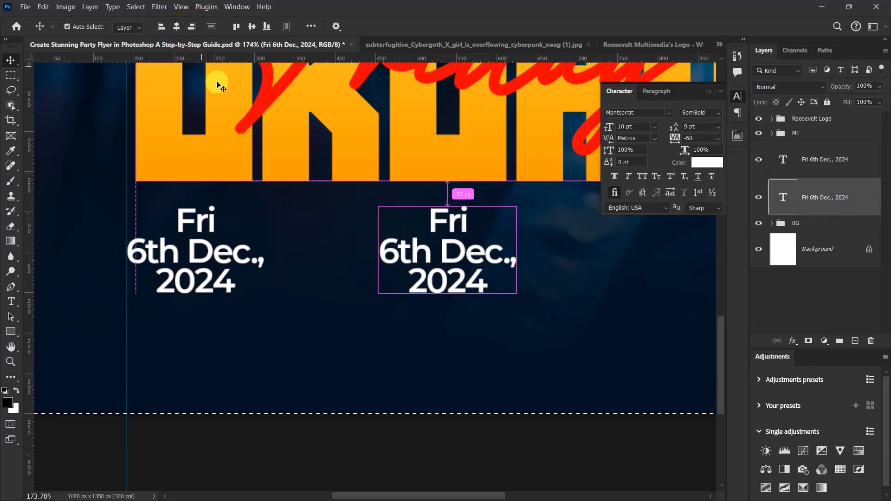
# Step: Replace the middle date copy's text with "Add Location Here", breaking it onto two lines before "Here"
pyautogui.doubleClick(435, 244)
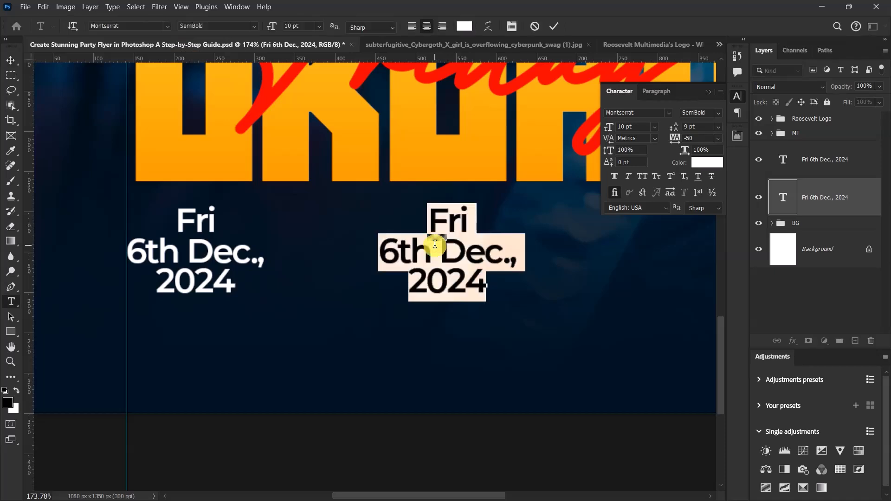
pyautogui.write('Add Loca')
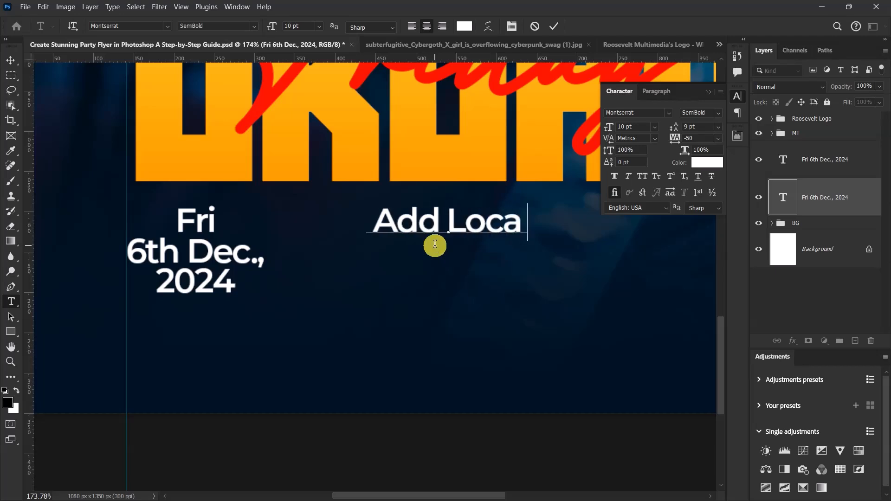
pyautogui.write('tion ')
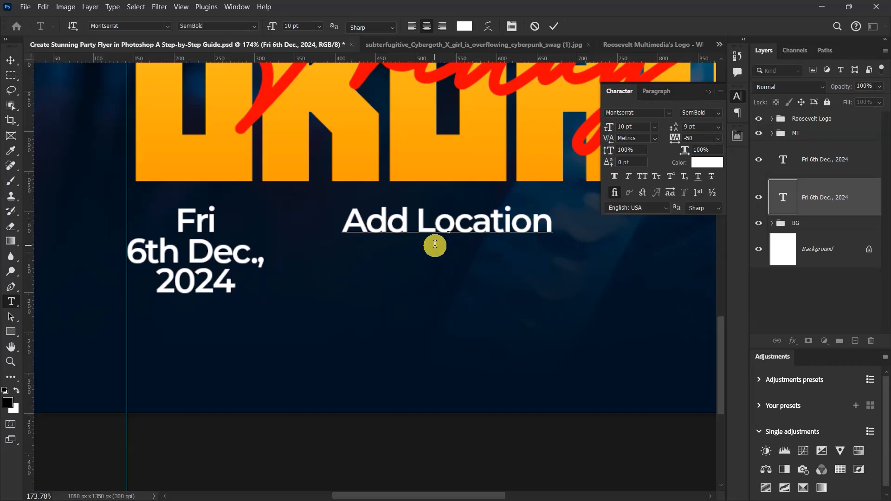
pyautogui.write('Here')
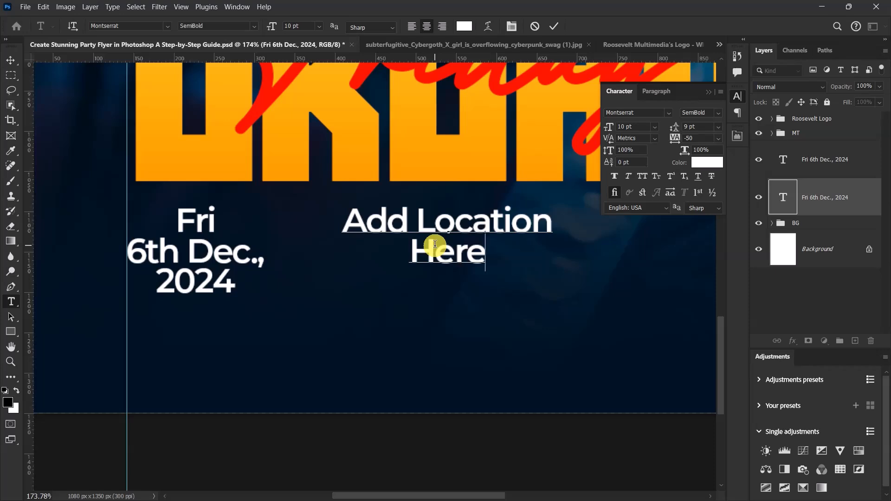
pyautogui.click(554, 26)
pyautogui.press('v')
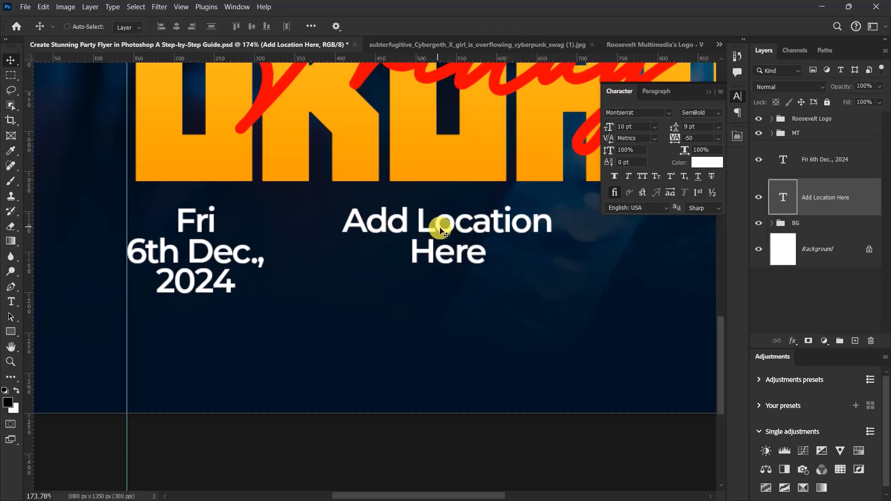
# Step: Duplicate the Add Location Here text layer and move the lower copy horizontally toward the right vertical guide
pyautogui.scroll(-4, 374, 264)
pyautogui.scroll(-2, 381, 273)
pyautogui.scroll(3, 452, 253)
pyautogui.press('ctrl')
pyautogui.hotkey('ctrl', 'j')
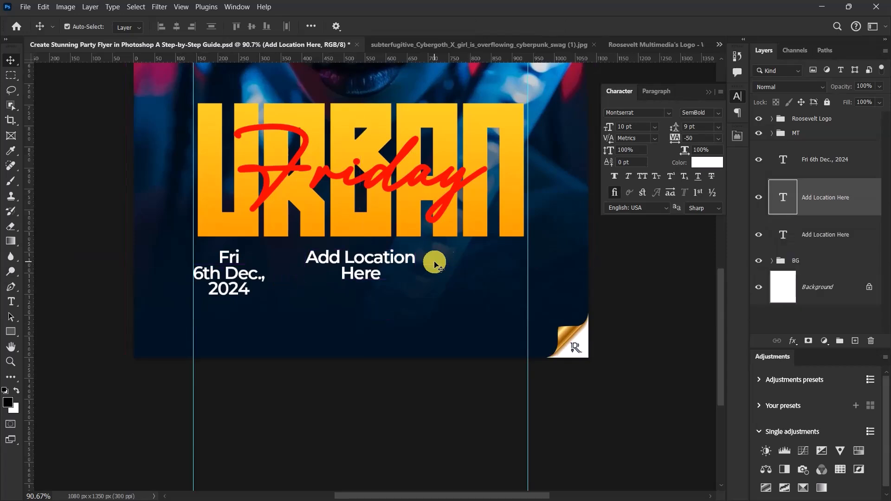
pyautogui.click(833, 232)
pyautogui.moveTo(374, 253); pyautogui.dragTo(487, 255)
# Step: Replace the copied location text beside the right guide with "9pm Till Mama Calls" on three lines
pyautogui.scroll(4, 506, 270)
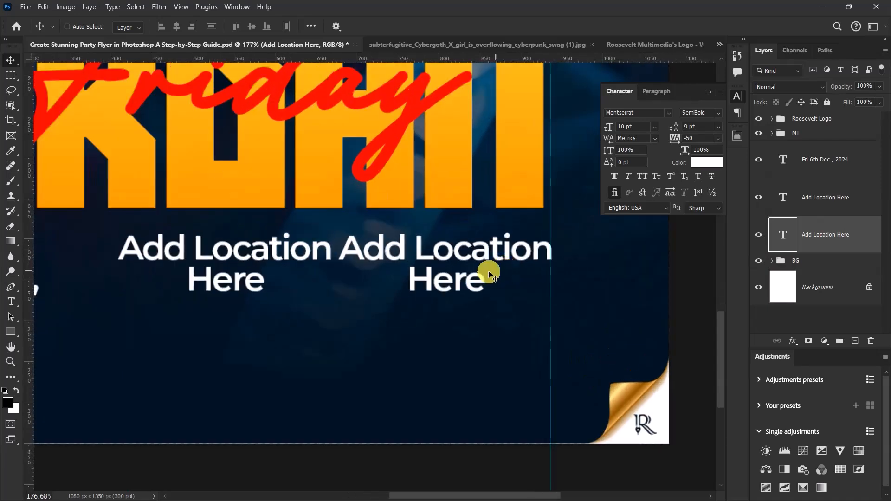
pyautogui.click(440, 250)
pyautogui.doubleClick(441, 251)
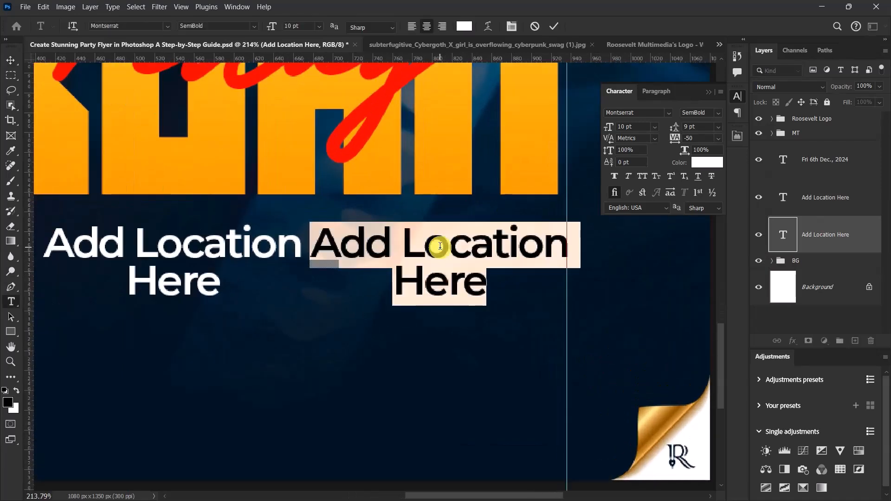
pyautogui.write('9p')
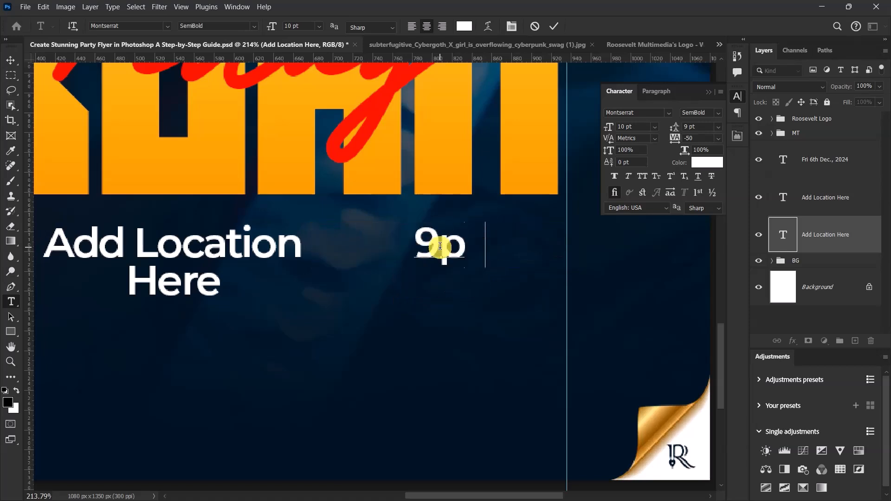
pyautogui.write('m T')
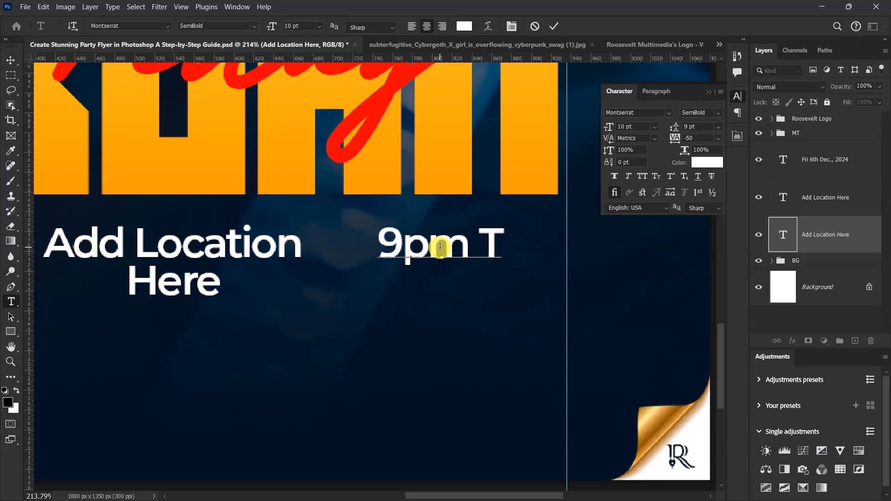
pyautogui.write('ill Mama Calls')
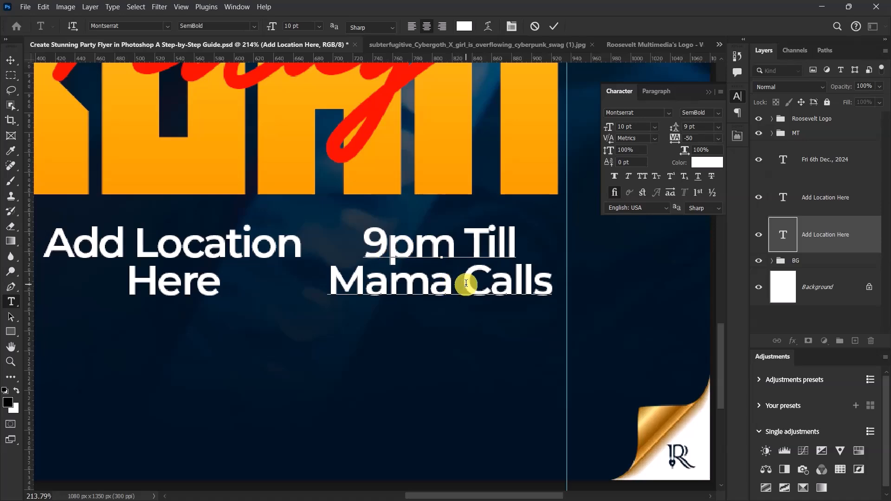
pyautogui.press('Return')
pyautogui.scroll(-6, 466, 283)
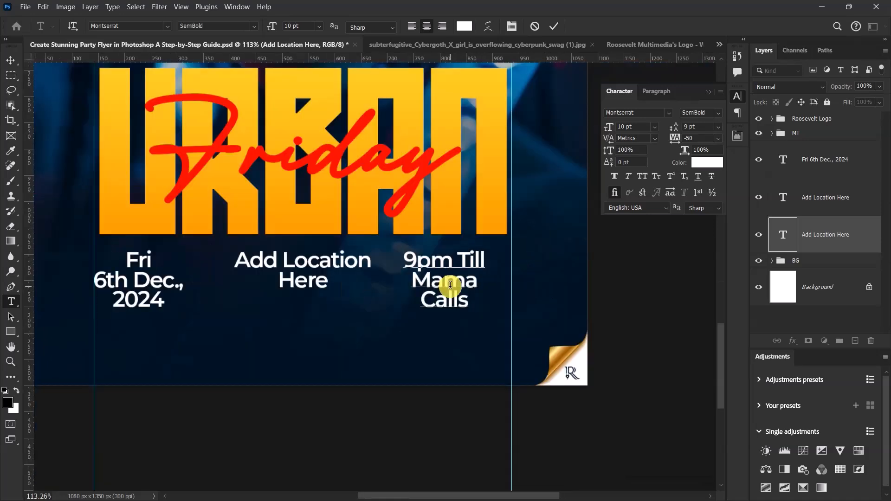
pyautogui.scroll(4, 460, 294)
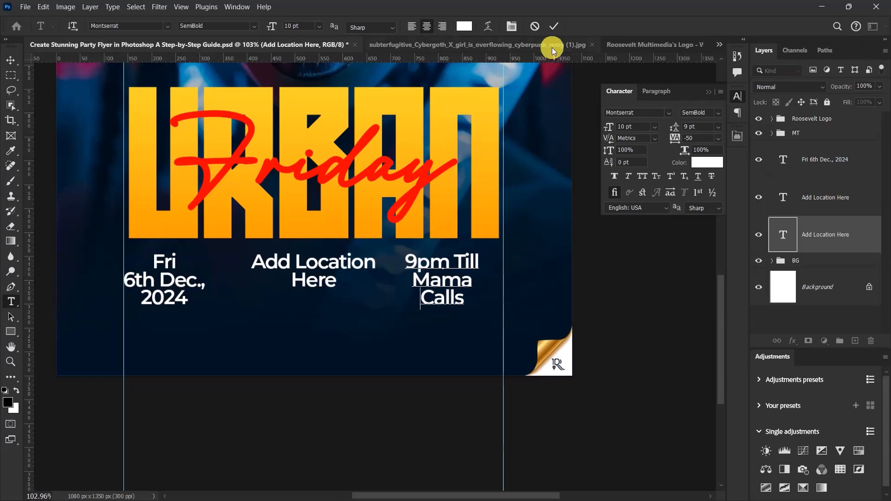
pyautogui.click(555, 28)
pyautogui.press('v')
# Step: Center the Add Location Here text layer horizontally on the canvas
pyautogui.scroll(-4, 372, 265)
pyautogui.scroll(5, 351, 270)
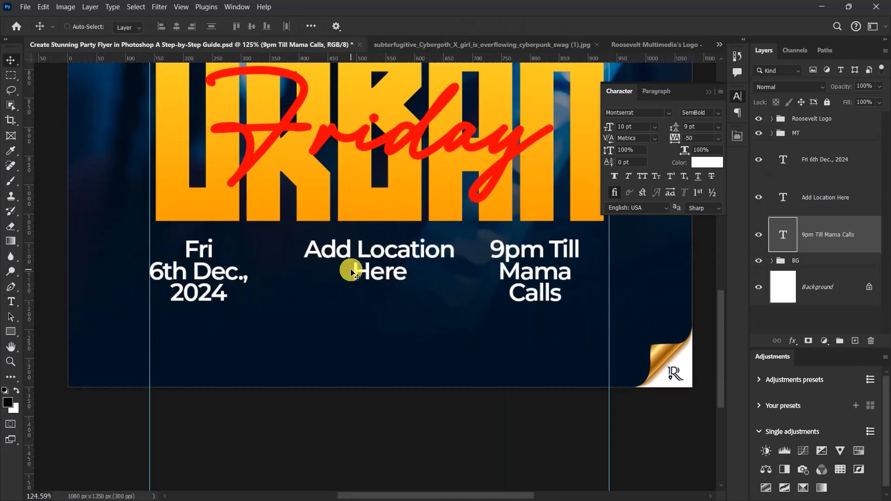
pyautogui.click(817, 194)
pyautogui.hotkey('ctrl', 'a')
pyautogui.click(177, 26)
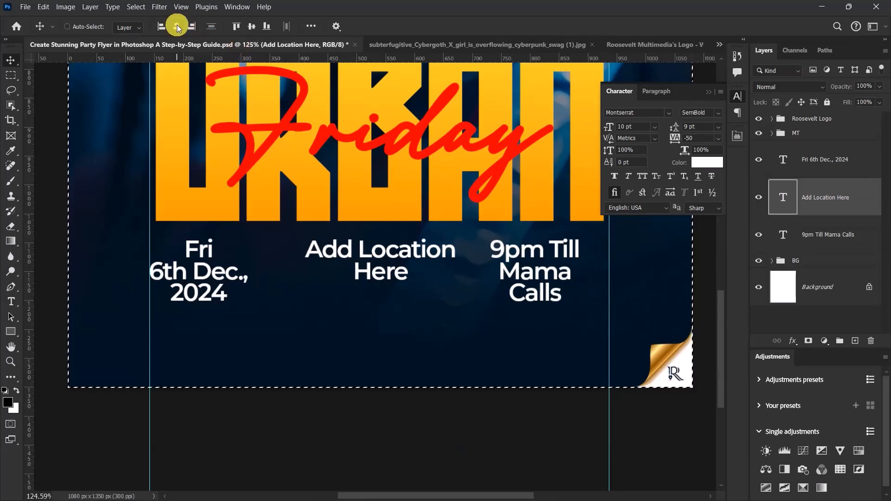
# Step: Align the vertical centers of the date, location and time text layers with each other and distribute them horizontally
pyautogui.click(829, 159)
pyautogui.keyDown('shift'); pyautogui.click(831, 233); pyautogui.keyUp('shift')
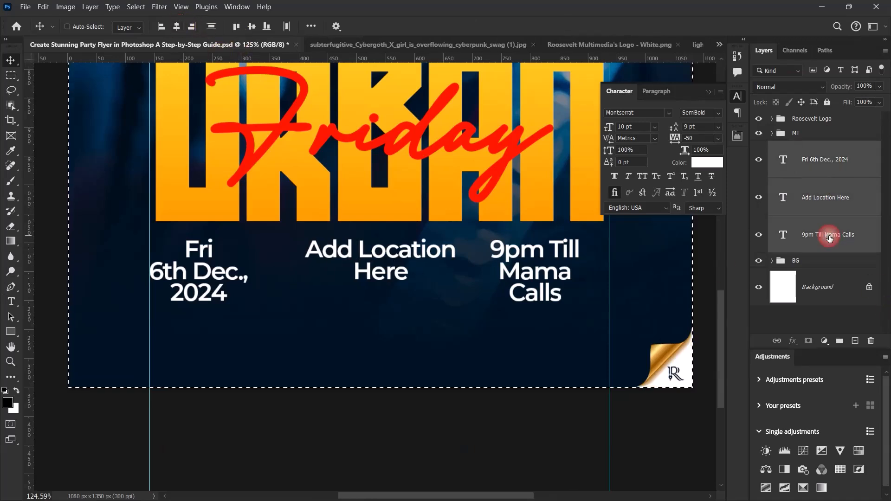
pyautogui.click(252, 26)
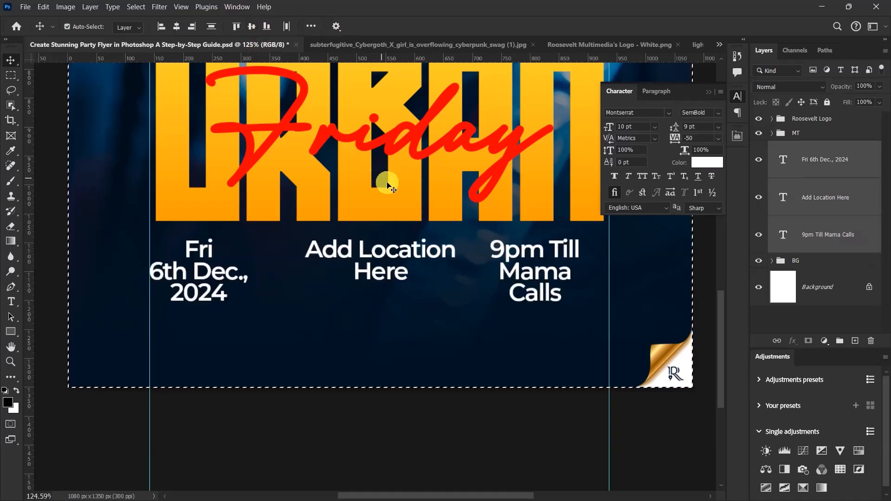
pyautogui.scroll(-3, 354, 325)
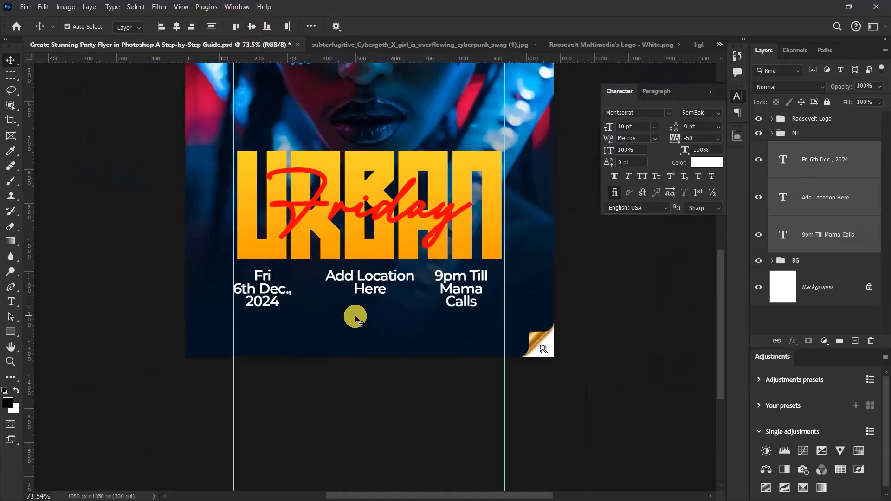
pyautogui.scroll(-2, 353, 318)
pyautogui.scroll(5, 363, 330)
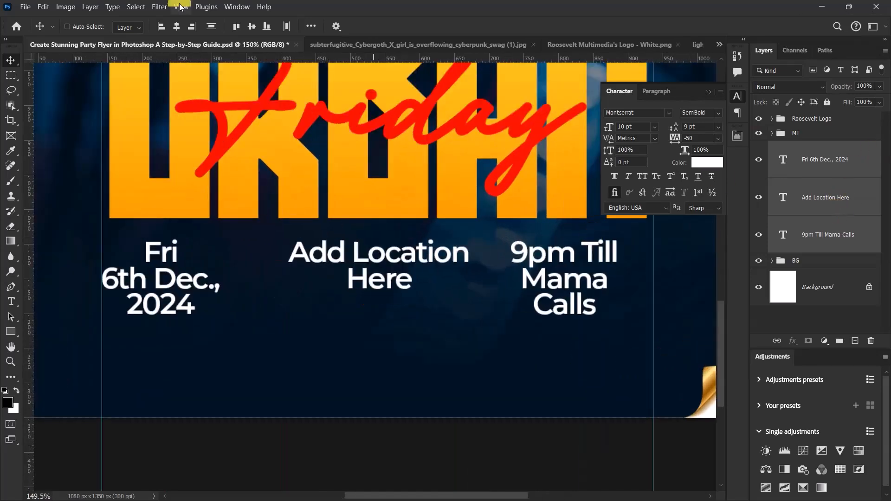
pyautogui.click(253, 28)
pyautogui.scroll(-5, 364, 183)
pyautogui.scroll(4, 338, 228)
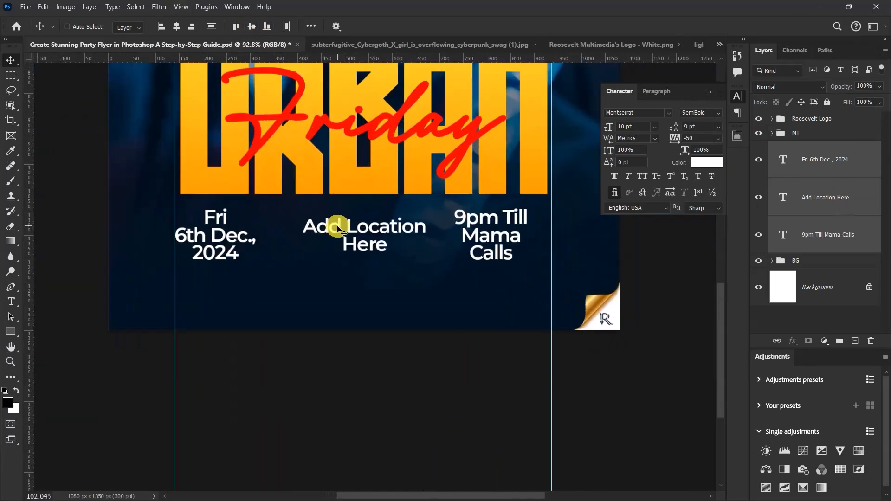
pyautogui.click(287, 26)
pyautogui.scroll(-2, 324, 123)
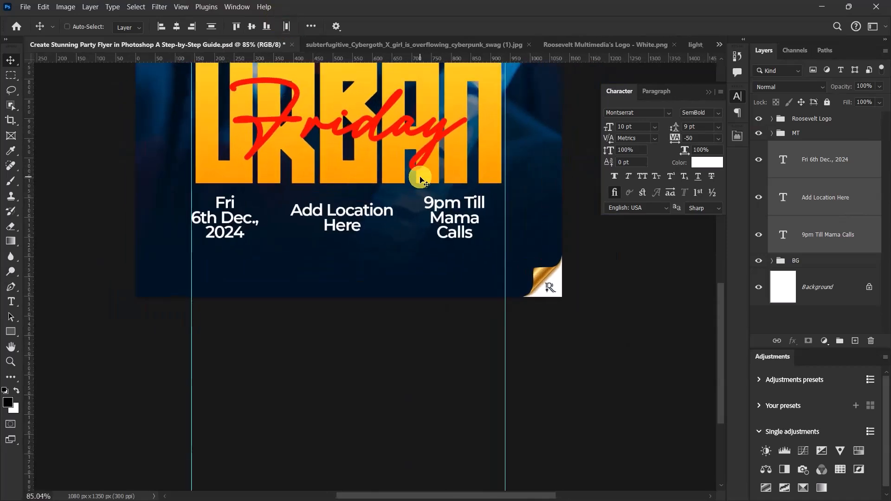
# Step: Move the 9pm Till Mama Calls text so its right edge meets the right vertical guide
pyautogui.click(822, 237)
pyautogui.scroll(3, 492, 216)
pyautogui.moveTo(427, 210); pyautogui.dragTo(464, 215)
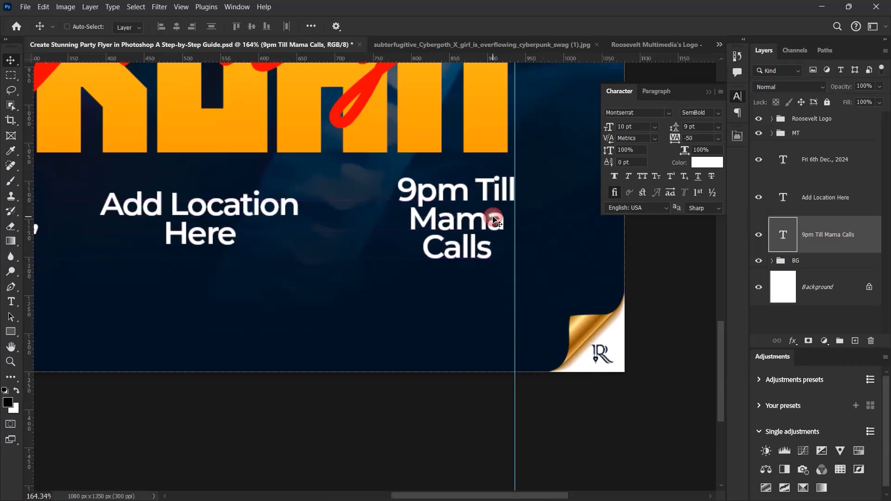
pyautogui.scroll(3, 493, 218)
pyautogui.scroll(-6, 493, 223)
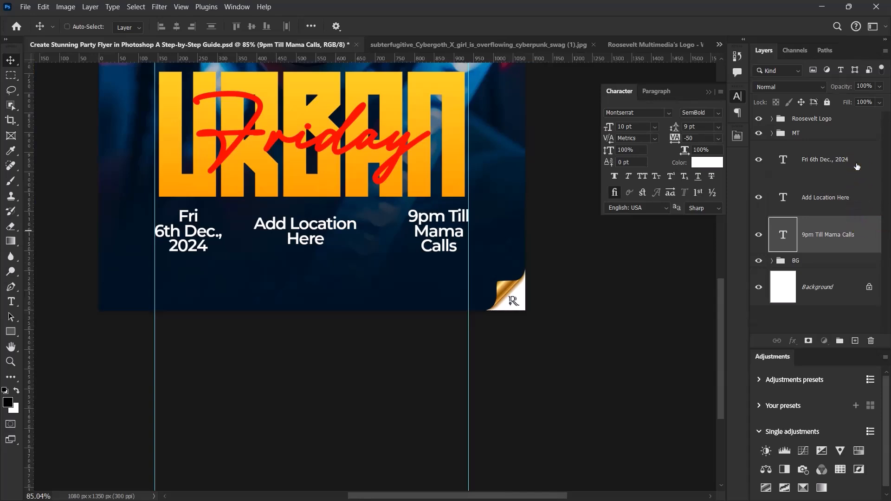
# Step: Distribute the date, location and time text layers horizontally with even spacing between the two guides
pyautogui.keyDown('shift'); pyautogui.click(856, 160); pyautogui.keyUp('shift')
pyautogui.click(287, 27)
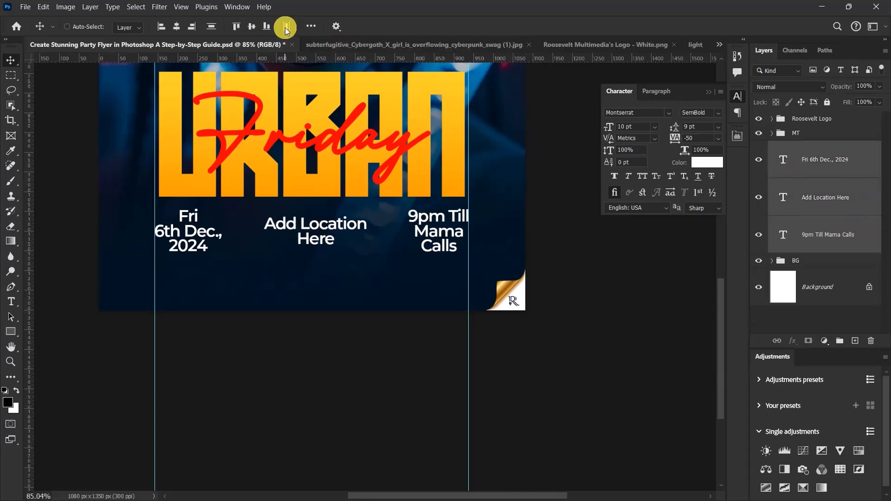
pyautogui.scroll(-4, 361, 261)
pyautogui.scroll(5, 325, 253)
pyautogui.scroll(1, 313, 250)
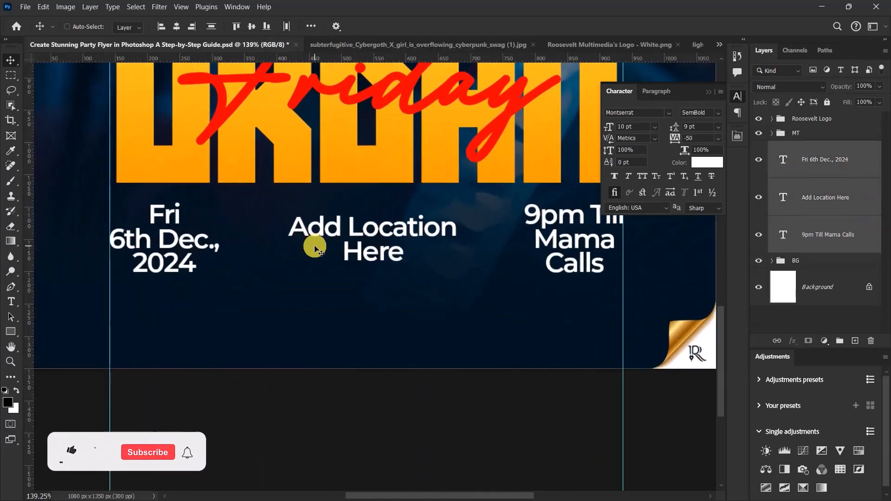
# Step: Draw a thin vertical rectangle divider about 3 px wide and 112 px high between the date and location texts
pyautogui.click(837, 158)
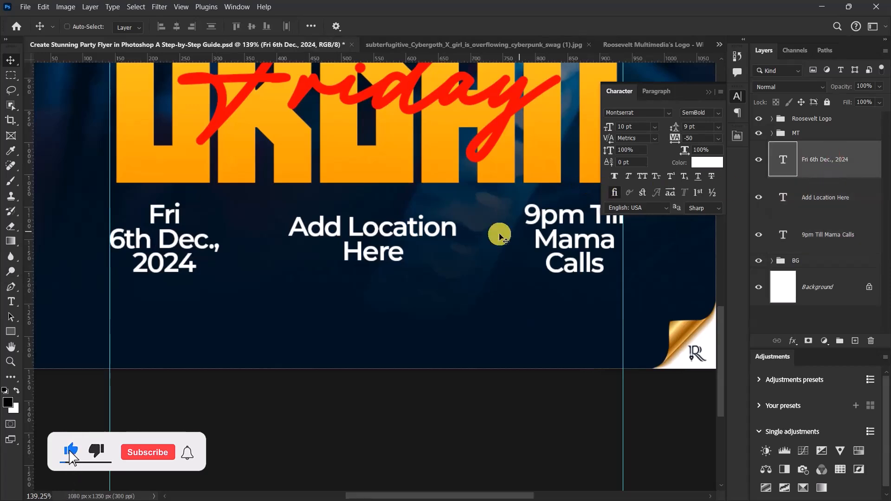
pyautogui.click(10, 332)
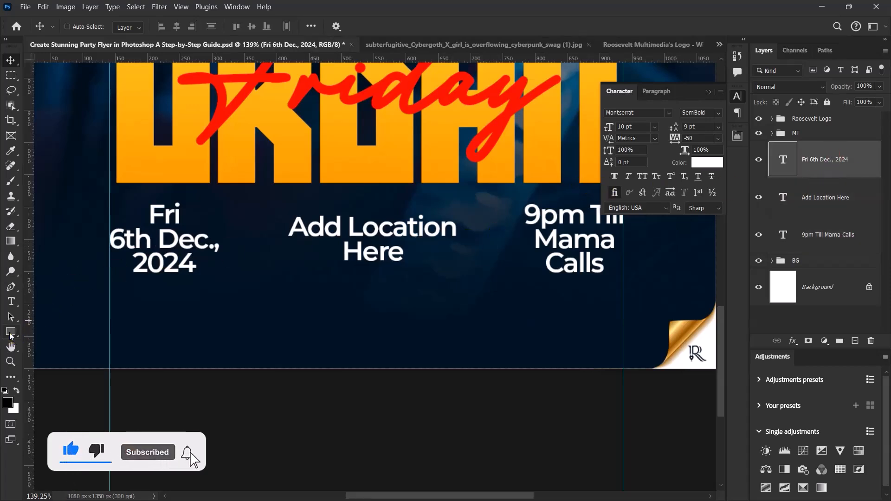
pyautogui.click(243, 205)
pyautogui.moveTo(244, 204); pyautogui.dragTo(245, 276)
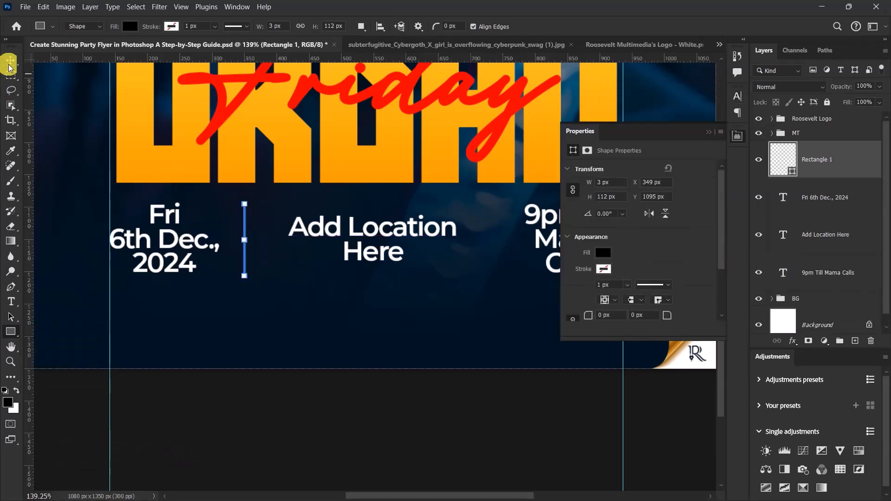
pyautogui.press('v')
pyautogui.click(708, 133)
# Step: Fill the divider with the yellow-orange fdb918 sampled from the URBAN lettering
pyautogui.click(793, 174)
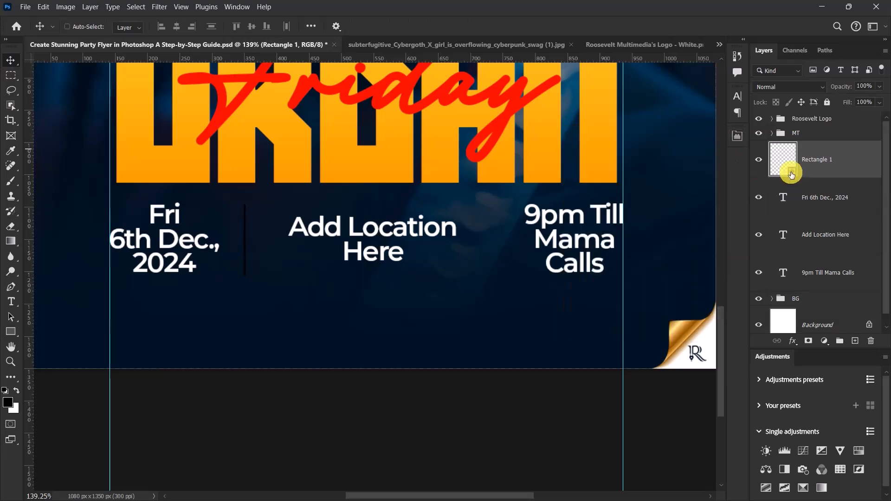
pyautogui.doubleClick(792, 174)
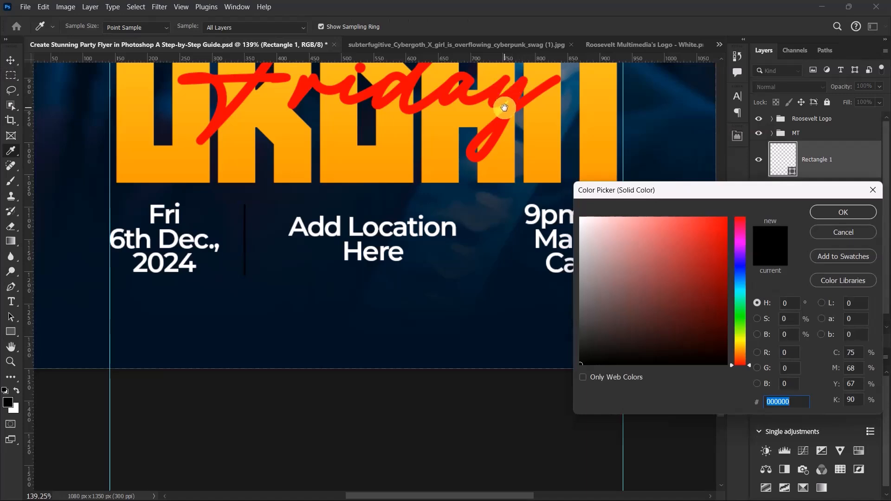
pyautogui.moveTo(505, 106); pyautogui.dragTo(504, 170)
pyautogui.click(548, 141)
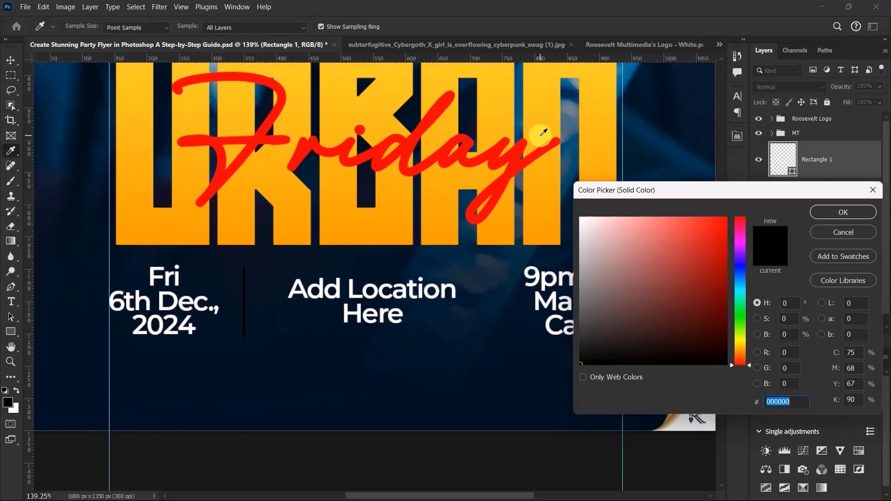
pyautogui.click(837, 217)
# Step: Move the divider slightly right so it sits midway between the date and location texts
pyautogui.scroll(-2, 321, 287)
pyautogui.scroll(1, 286, 295)
pyautogui.scroll(2, 286, 295)
pyautogui.moveTo(265, 294); pyautogui.dragTo(276, 294)
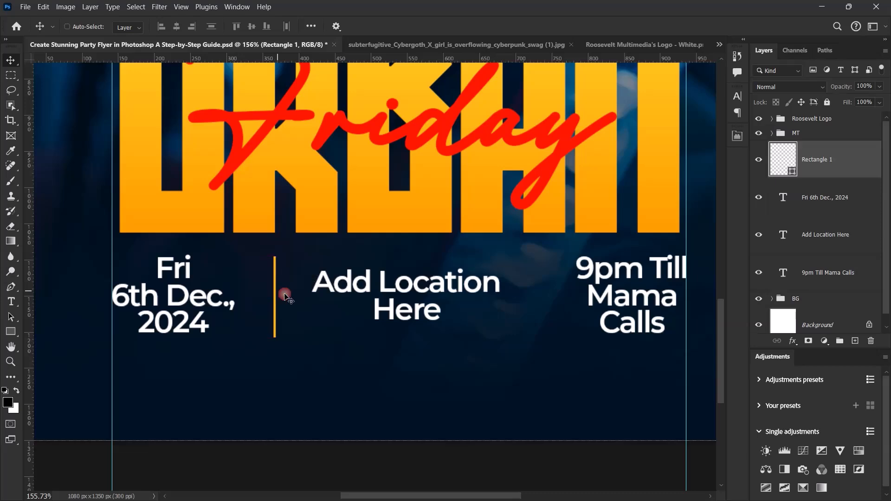
pyautogui.scroll(-3, 276, 294)
pyautogui.scroll(5, 297, 302)
pyautogui.scroll(-3, 278, 291)
pyautogui.scroll(2, 324, 284)
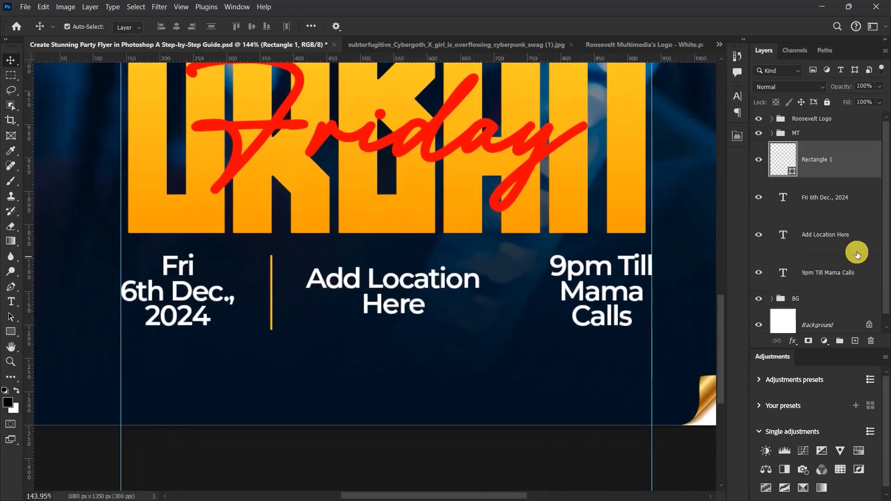
# Step: Duplicate the divider and move the copy horizontally to midway between the location and time texts
pyautogui.hotkey('ctrl', 'j')
pyautogui.moveTo(277, 291); pyautogui.dragTo(517, 289)
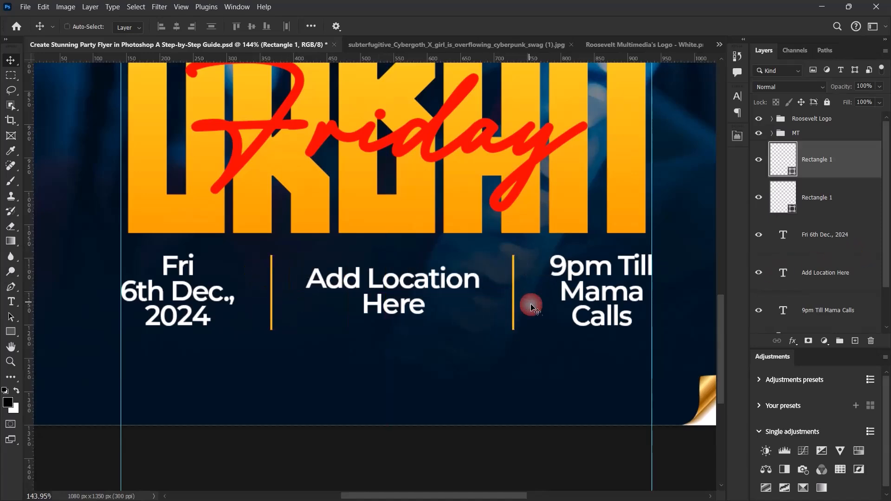
pyautogui.scroll(-3, 527, 298)
pyautogui.scroll(3, 530, 314)
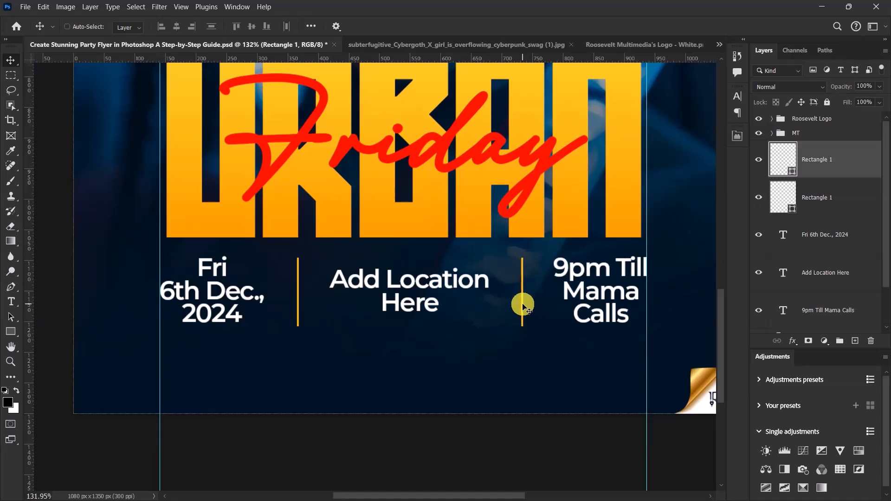
# Step: Group the two dividers and the date, location and time texts as DLT, and toggle the group's visibility to check it
pyautogui.scroll(-1, 821, 223)
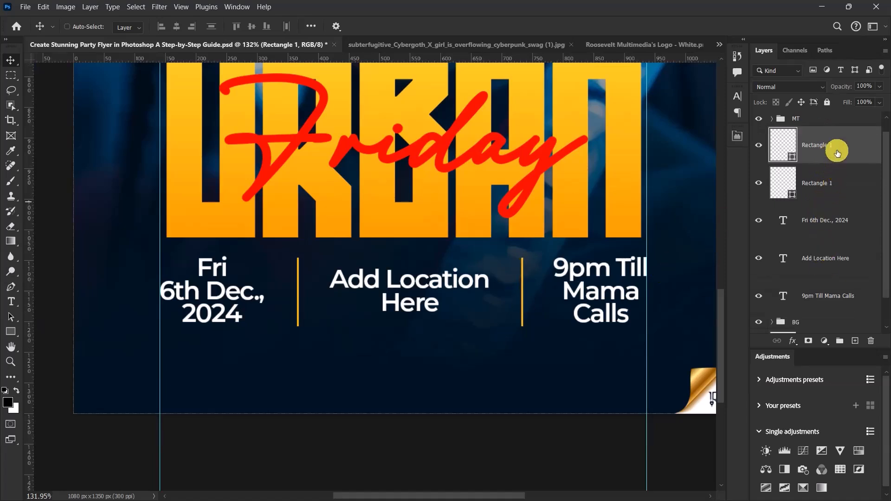
pyautogui.scroll(1, 830, 500)
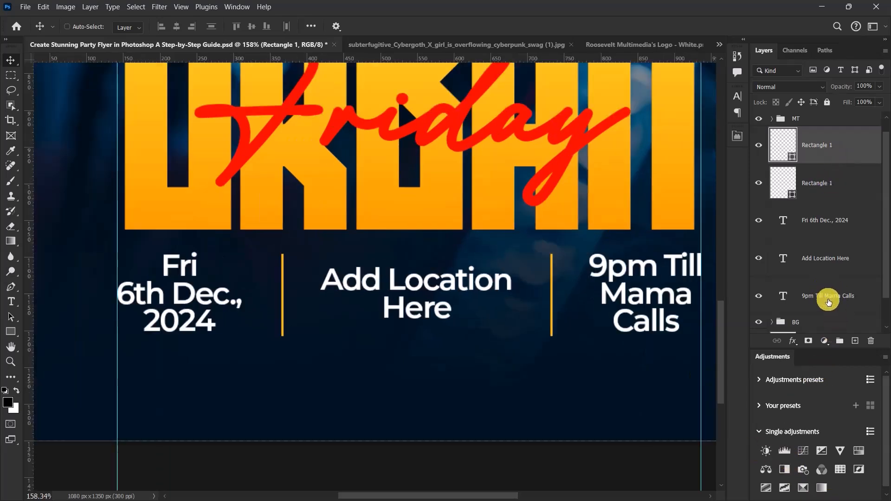
pyautogui.keyDown('shift'); pyautogui.click(830, 302); pyautogui.keyUp('shift')
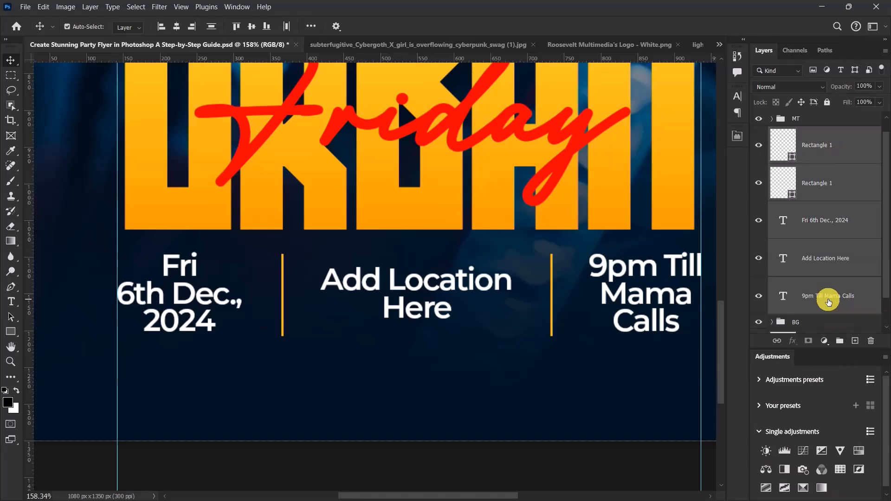
pyautogui.hotkey('ctrl', 'g')
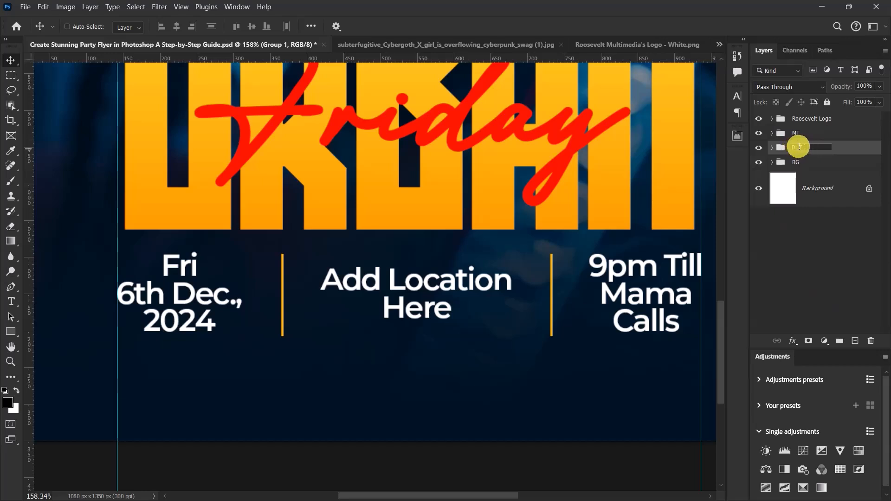
pyautogui.press('Return')
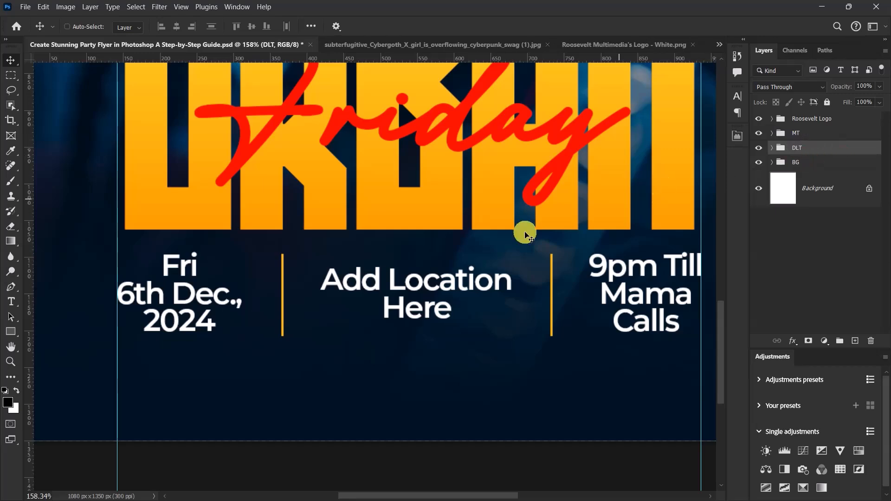
pyautogui.scroll(-5, 376, 307)
pyautogui.scroll(3, 376, 306)
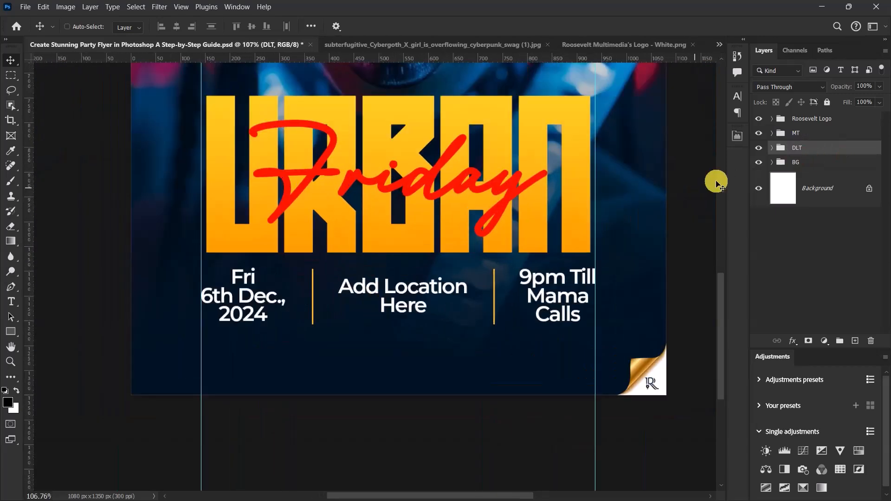
pyautogui.click(759, 148)
pyautogui.click(759, 148)
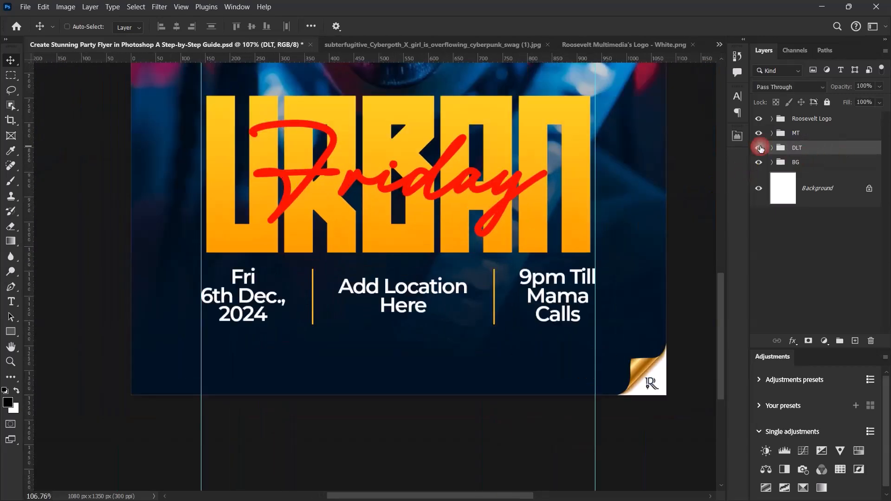
pyautogui.scroll(-3, 364, 302)
pyautogui.scroll(4, 368, 303)
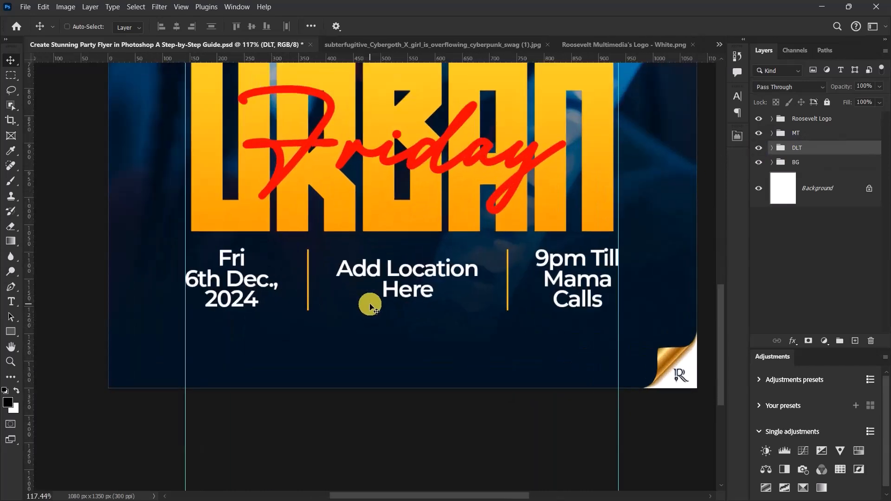
# Step: Duplicate the date text, take the copy out of the DLT group to just below it, and place it directly beneath the original
pyautogui.click(772, 147)
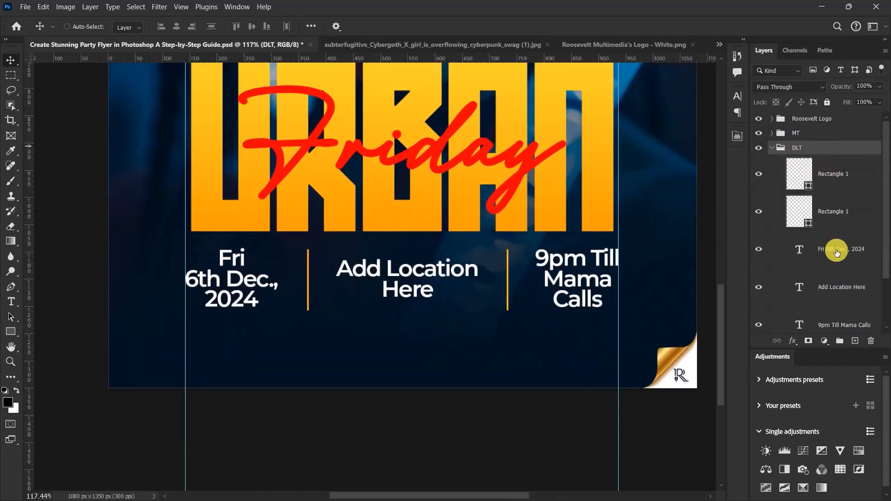
pyautogui.click(835, 249)
pyautogui.hotkey('ctrl', ';')
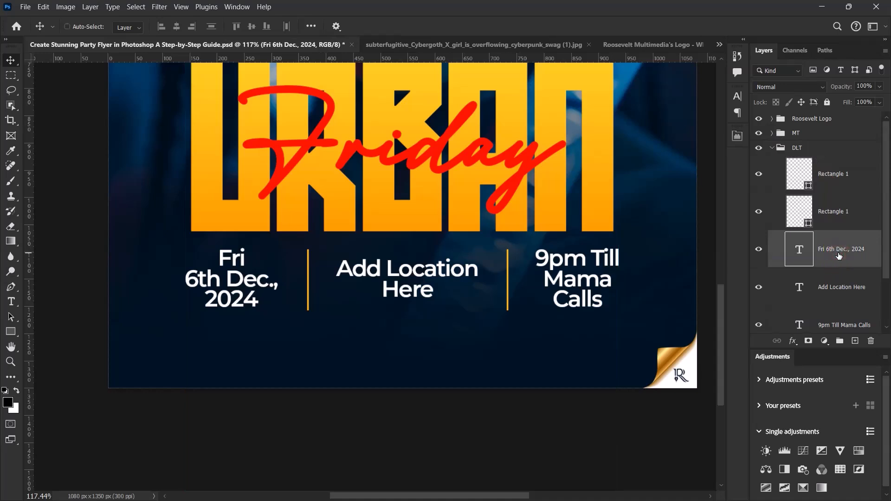
pyautogui.hotkey('ctrl', ';')
pyautogui.hotkey('ctrl', 'j')
pyautogui.moveTo(840, 250); pyautogui.dragTo(798, 141)
pyautogui.click(773, 184)
pyautogui.moveTo(820, 170); pyautogui.dragTo(809, 193)
pyautogui.scroll(-5, 470, 283)
pyautogui.scroll(7, 442, 320)
pyautogui.moveTo(226, 237); pyautogui.dragTo(227, 327)
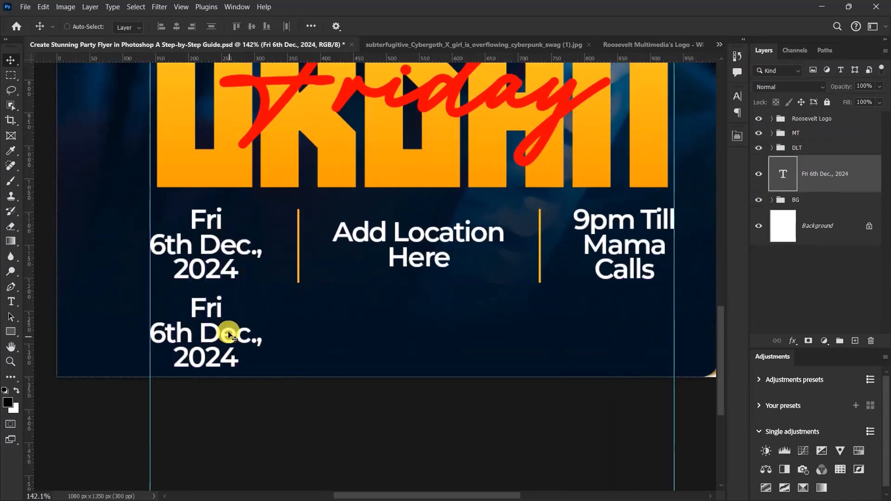
# Step: Make another copy of the lower date text and hide the underlying one as a spare
pyautogui.doubleClick(215, 332)
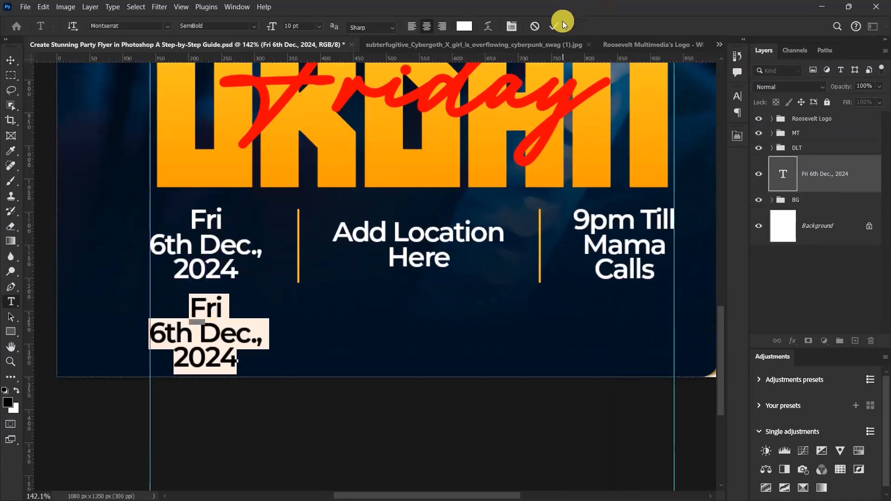
pyautogui.click(553, 26)
pyautogui.press('v')
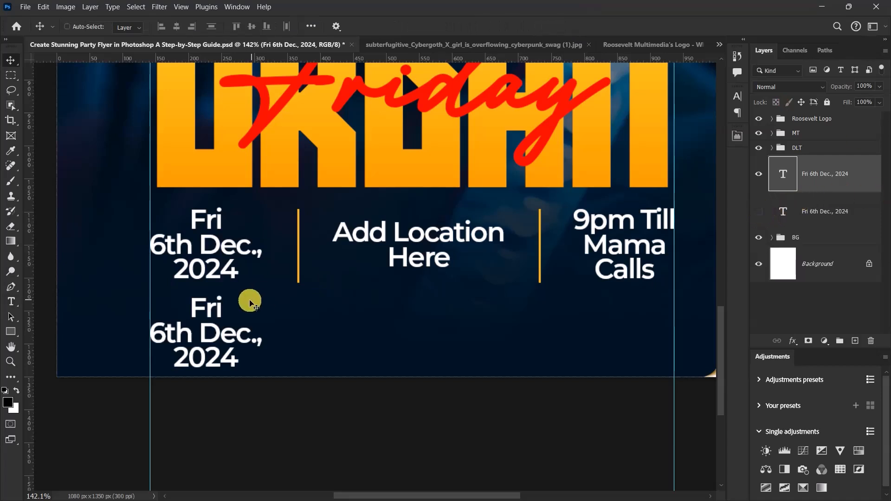
# Step: Replace the visible lower date text with "DJs on Board:"
pyautogui.doubleClick(211, 318)
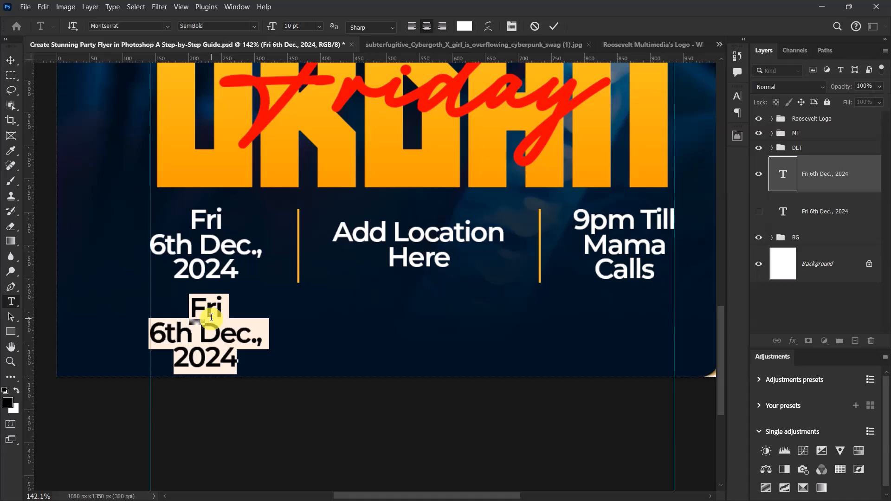
pyautogui.write('DJs')
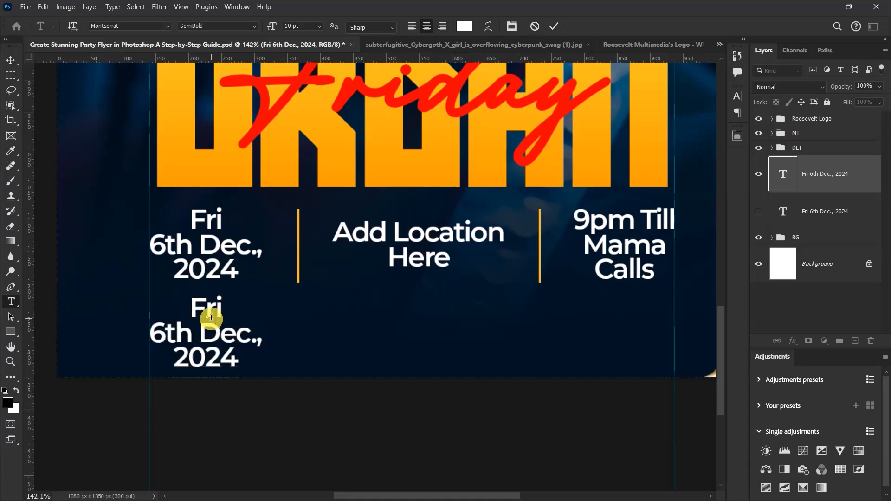
pyautogui.write(' o')
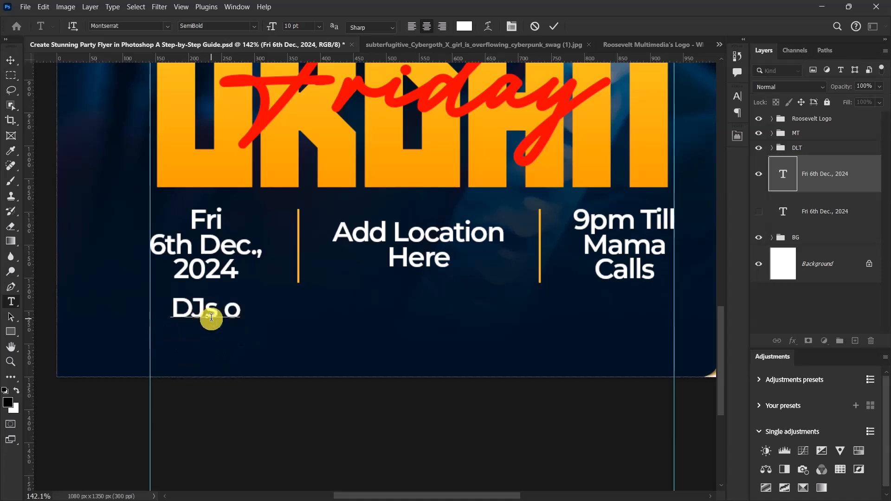
pyautogui.write('n Bo')
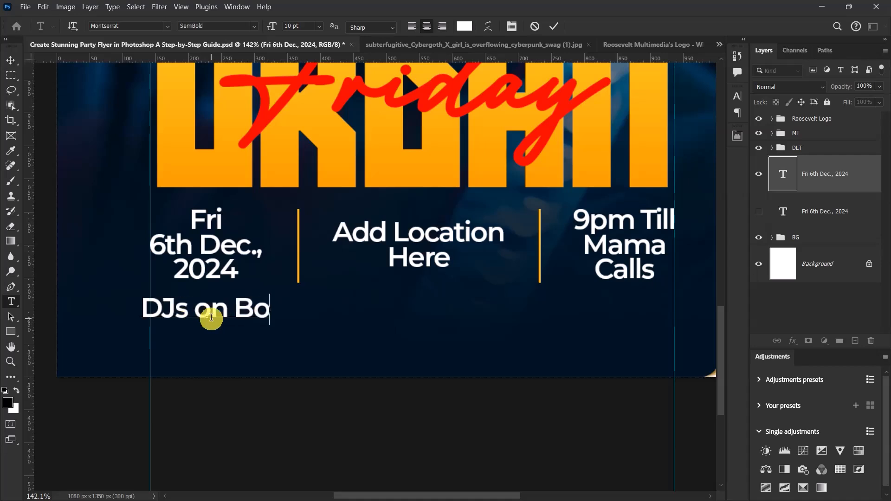
pyautogui.write('ard')
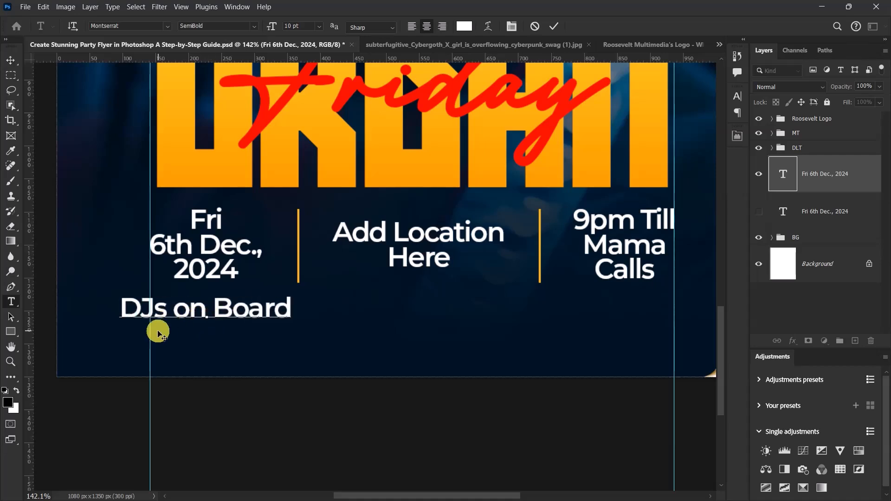
pyautogui.write(':')
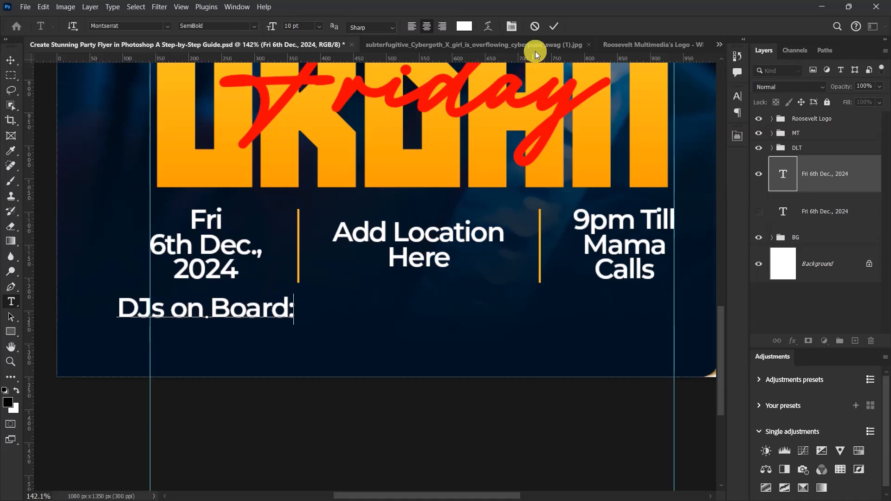
pyautogui.click(554, 26)
pyautogui.press('v')
# Step: Set the DJs on Board: text's Montserrat font style to ExtraBold
pyautogui.click(741, 98)
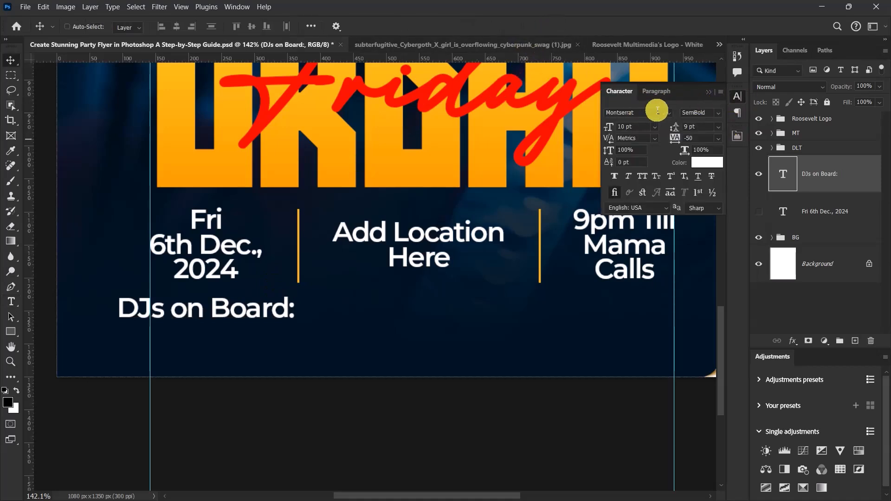
pyautogui.click(717, 112)
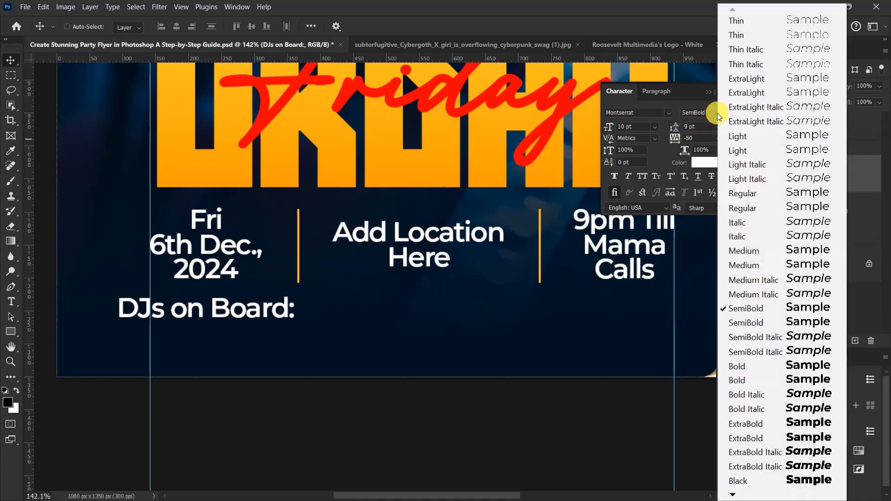
pyautogui.click(746, 425)
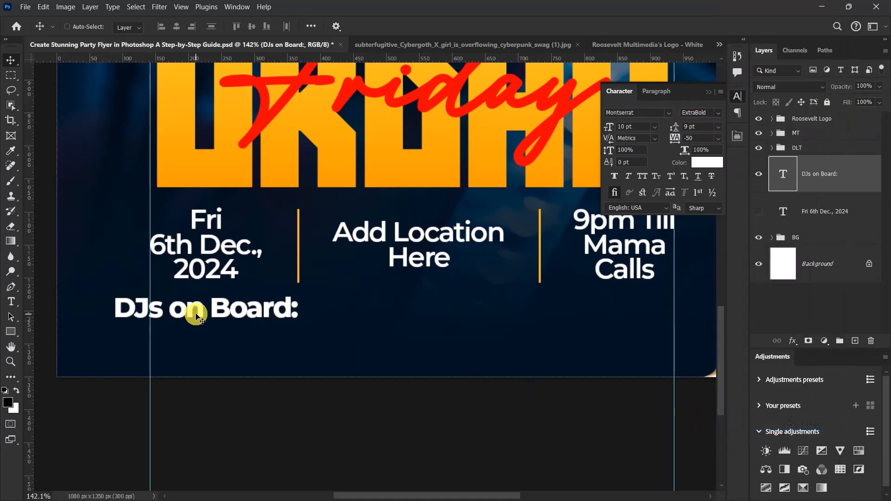
# Step: Move the DJs on Board: text under the location text and align it to the canvas's horizontal centre
pyautogui.moveTo(201, 320); pyautogui.dragTo(413, 320)
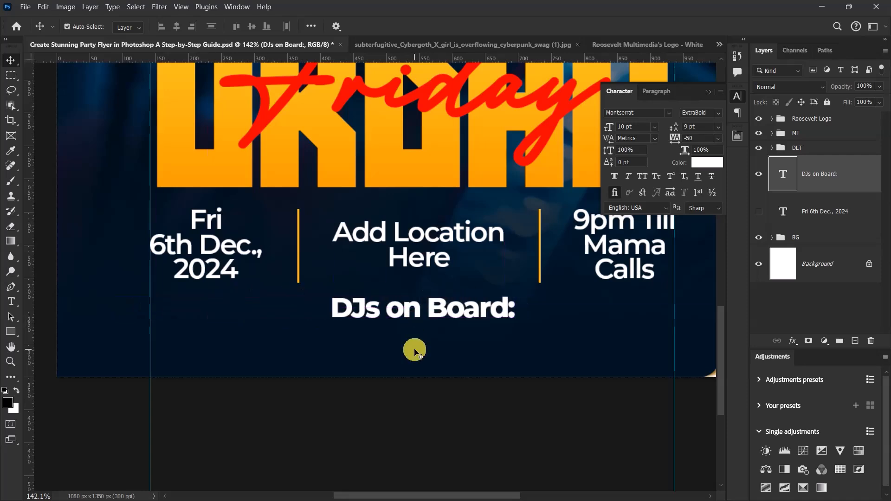
pyautogui.hotkey('ctrl', 'a')
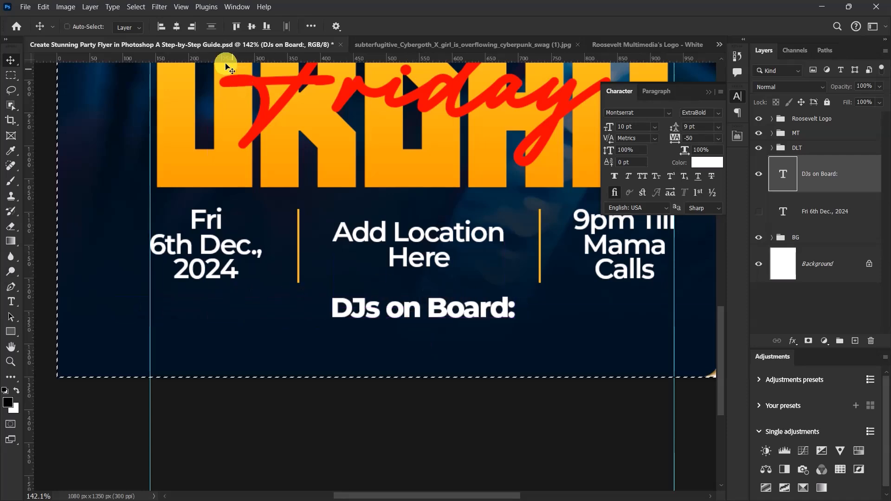
pyautogui.click(176, 27)
pyautogui.press('ctrl')
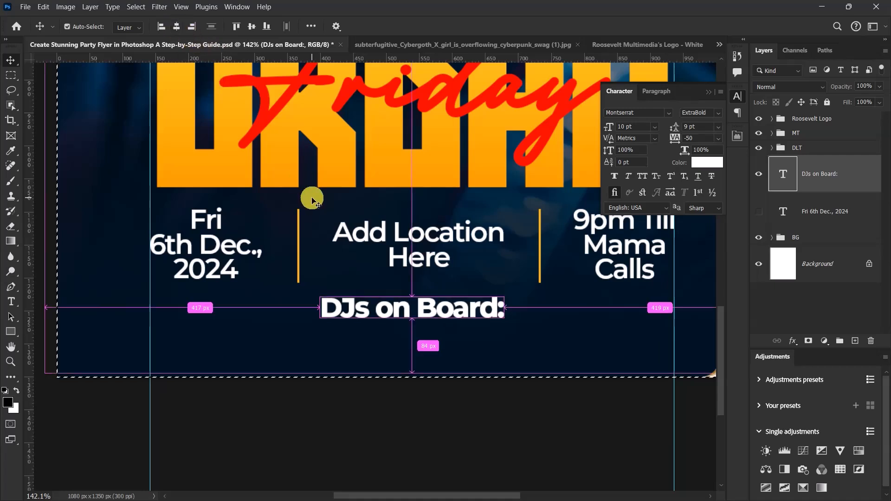
pyautogui.hotkey('ctrl', 'd')
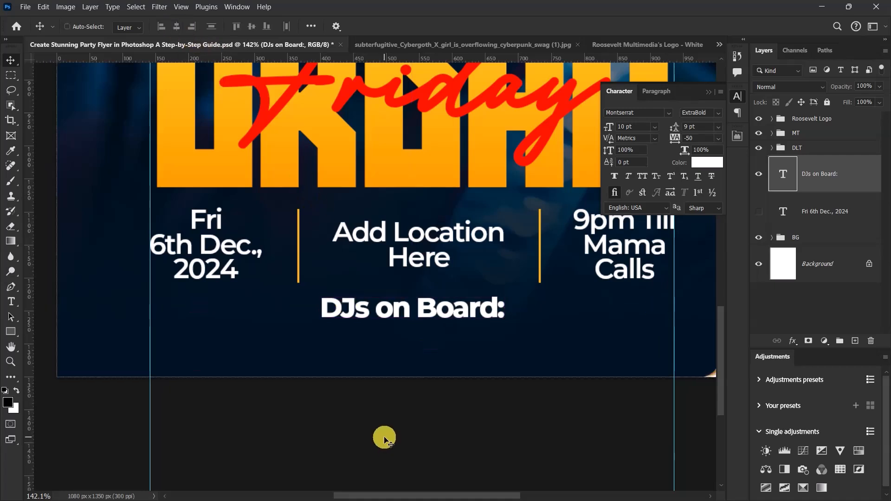
# Step: Set the DJs on Board: text's font size to 6 pt
pyautogui.click(638, 127)
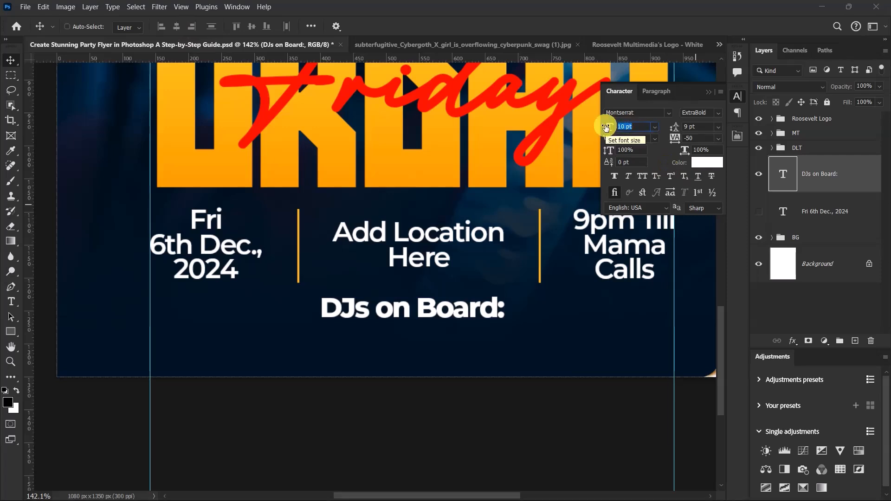
pyautogui.write('6')
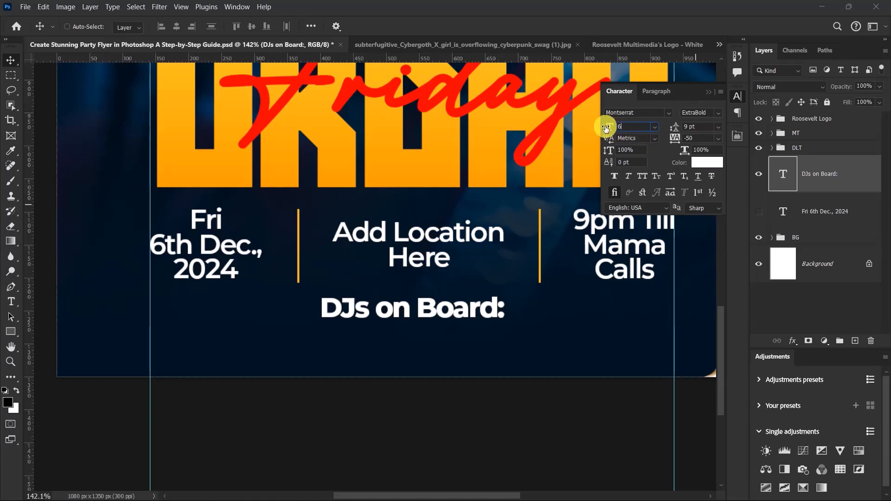
pyautogui.press('Return')
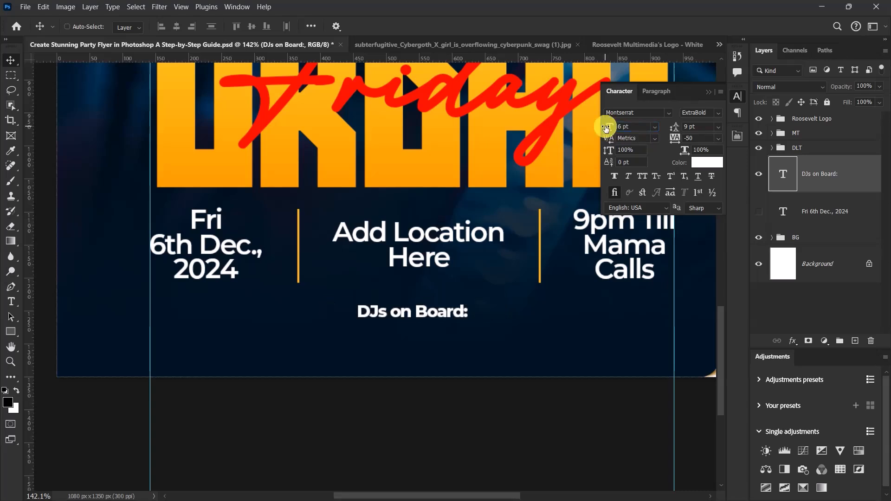
pyautogui.click(695, 125)
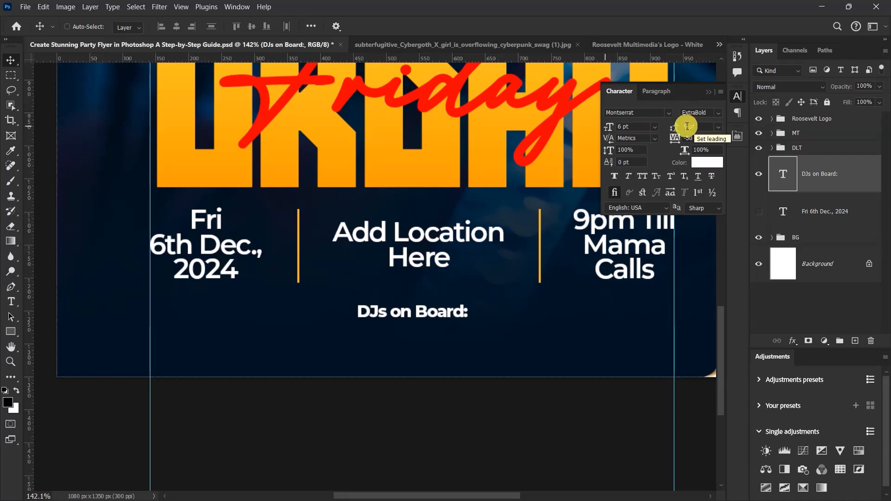
# Step: Re-centre the resized DJs on Board: text horizontally on the canvas
pyautogui.scroll(3, 479, 219)
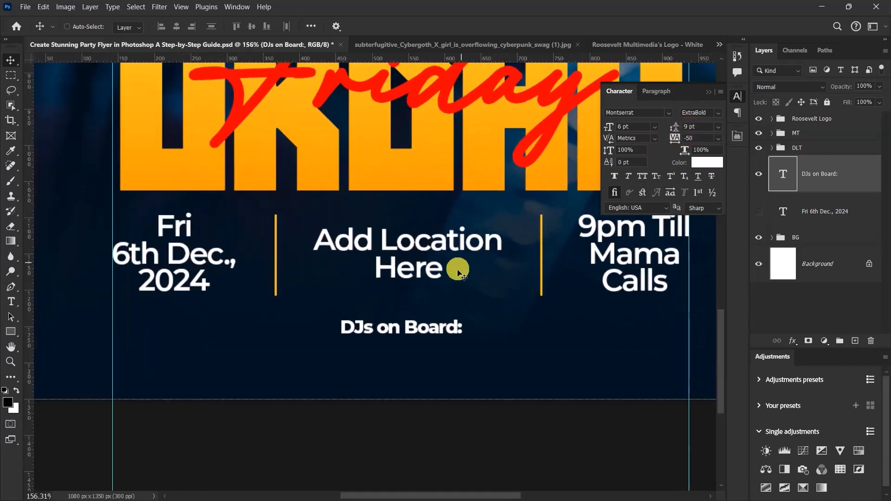
pyautogui.scroll(2, 457, 271)
pyautogui.hotkey('ctrl', 'a')
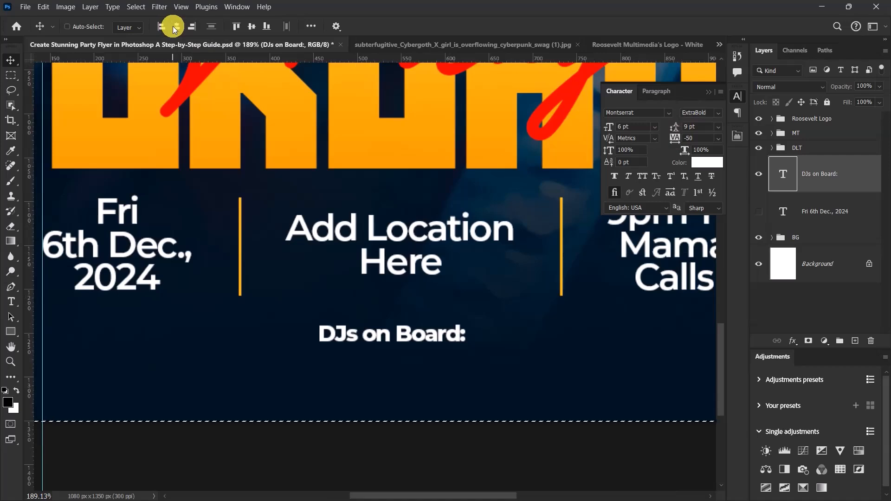
pyautogui.click(176, 27)
# Step: Colour the DJs on Board: text yellow-orange fdb918, sampled from the divider between the date and location texts
pyautogui.scroll(-5, 406, 240)
pyautogui.scroll(-2, 405, 242)
pyautogui.scroll(9, 402, 249)
pyautogui.scroll(-3, 416, 182)
pyautogui.scroll(8, 357, 170)
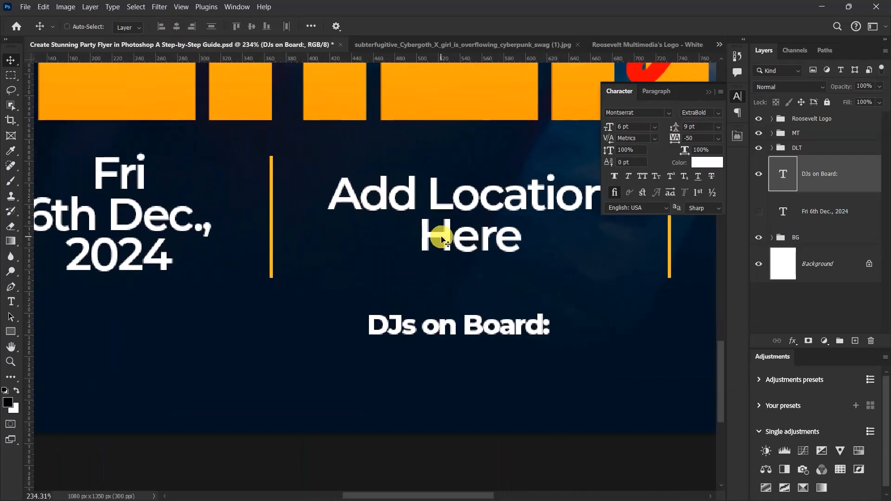
pyautogui.scroll(2, 438, 236)
pyautogui.click(706, 164)
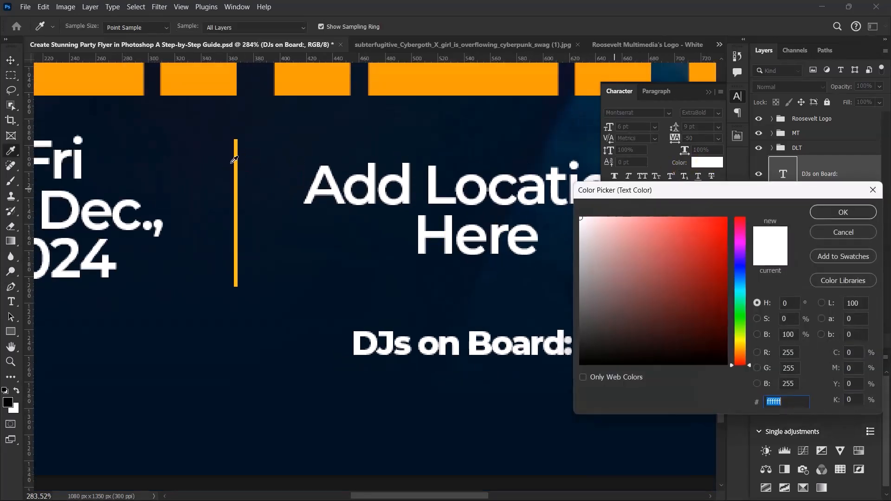
pyautogui.click(236, 167)
pyautogui.click(843, 212)
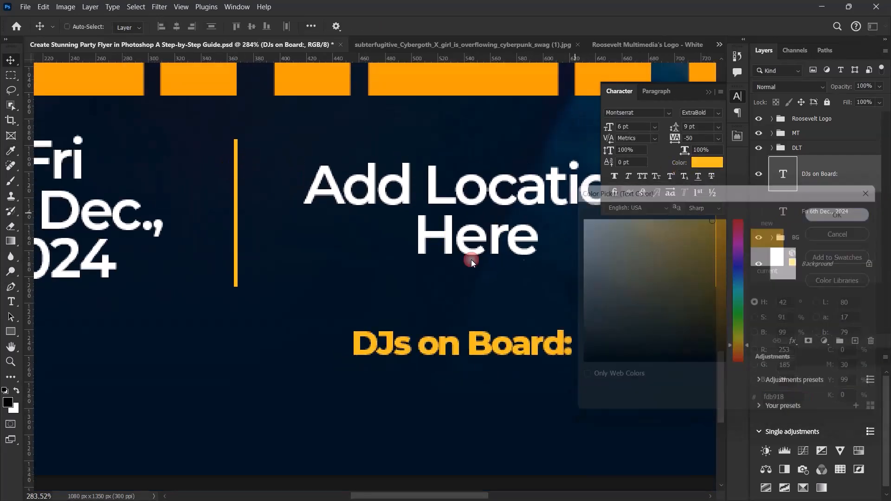
pyautogui.scroll(-8, 455, 279)
pyautogui.scroll(-6, 454, 276)
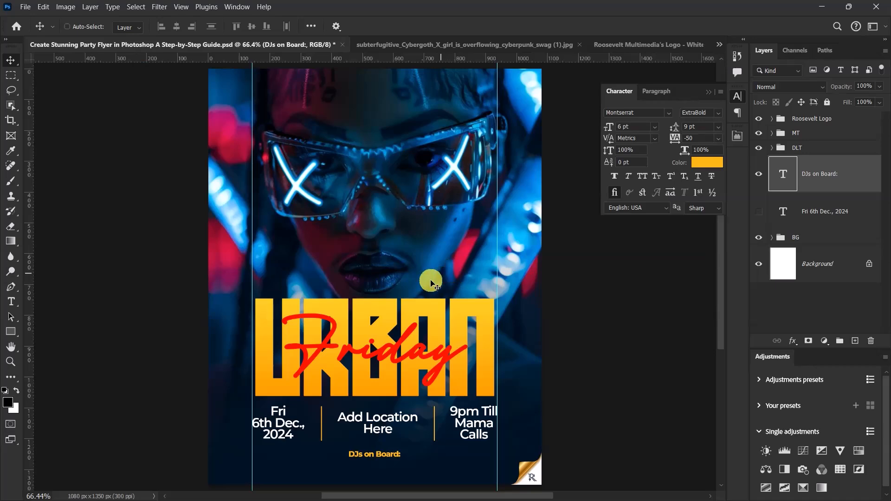
# Step: Nudge the DJs on Board: text slightly up towards the location text
pyautogui.scroll(6, 410, 397)
pyautogui.scroll(3, 410, 397)
pyautogui.press('Up')
pyautogui.press('Up')
pyautogui.press('Up')
pyautogui.press('Up')
pyautogui.press('Up')
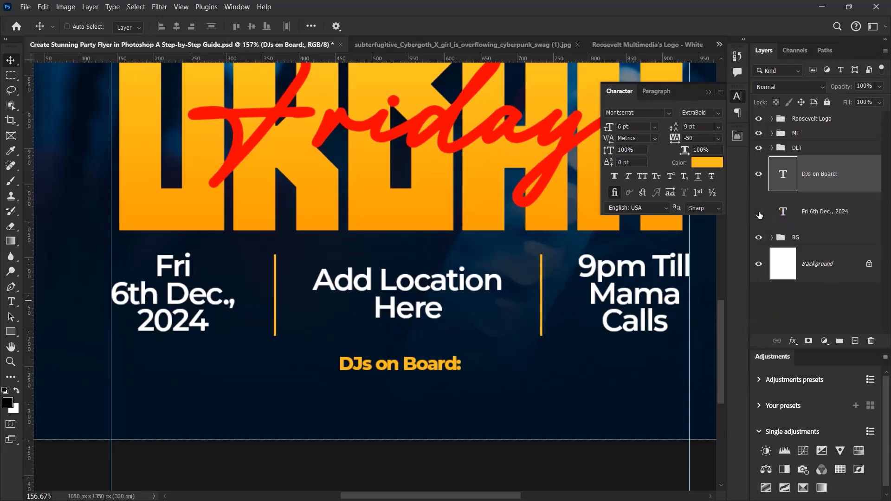
# Step: Show the hidden copy of the date text and replace its wording with Name of DJ 1 | Name of DJ 2
pyautogui.click(759, 215)
pyautogui.click(829, 210)
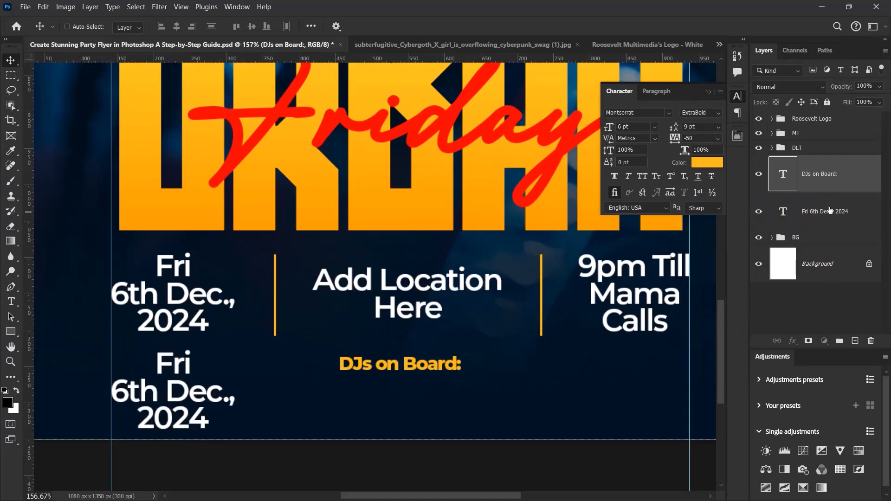
pyautogui.doubleClick(159, 395)
pyautogui.write('Name')
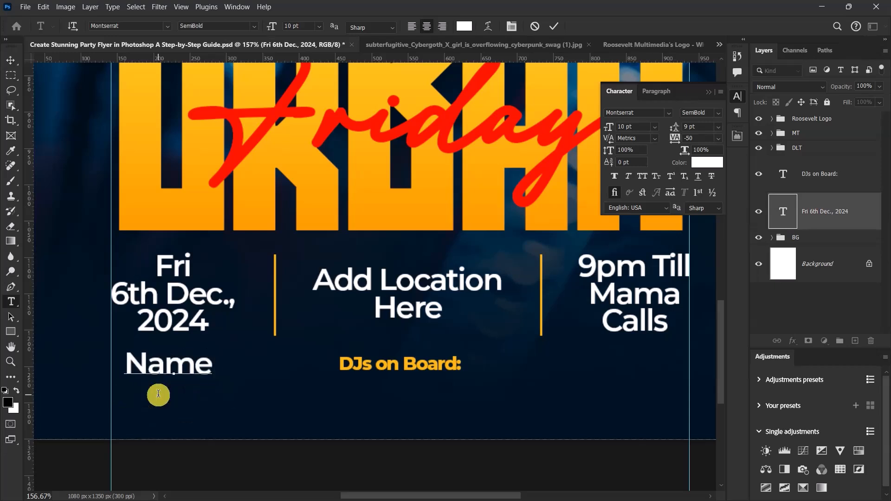
pyautogui.write(' of DJ ')
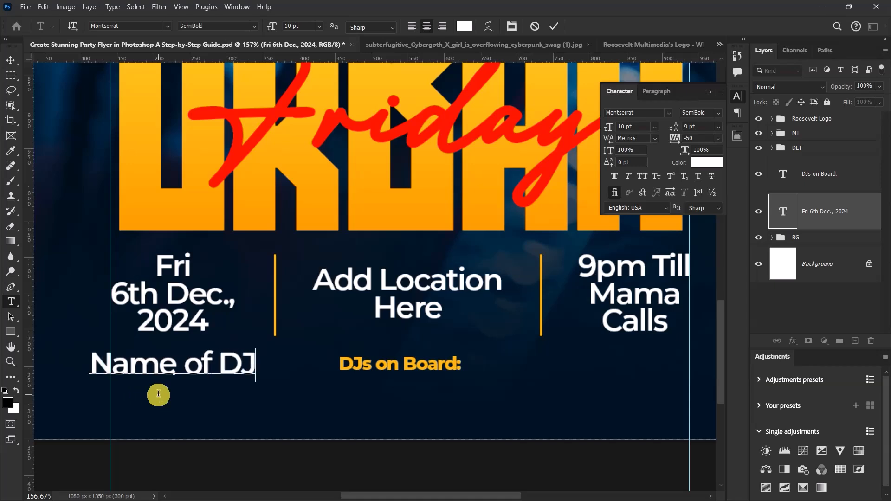
pyautogui.write('1')
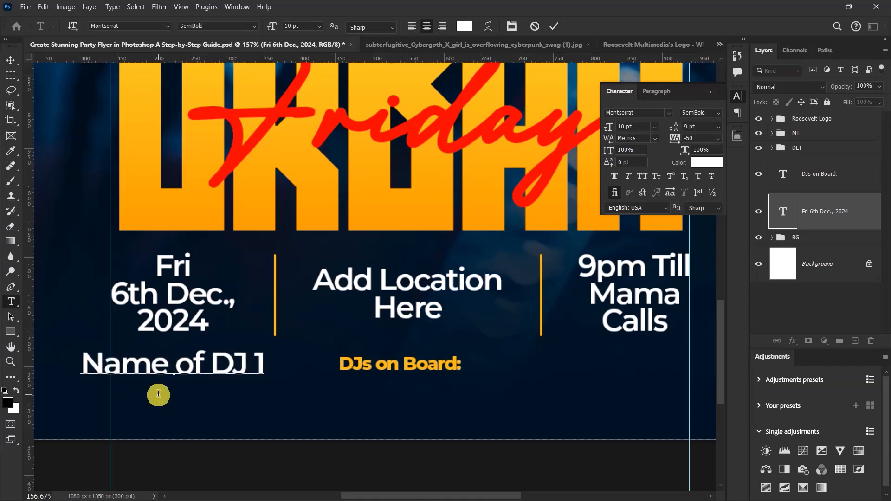
pyautogui.write(' | ')
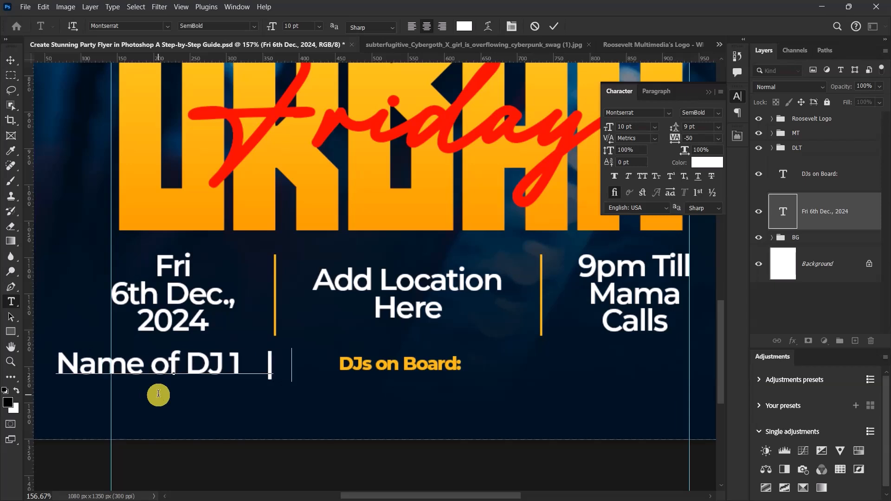
pyautogui.write('  Name of')
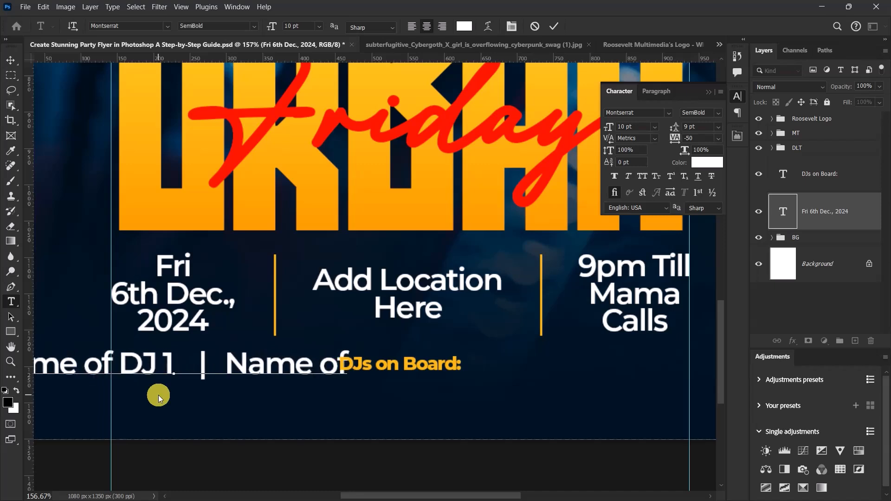
pyautogui.write(' D')
pyautogui.write('J 2')
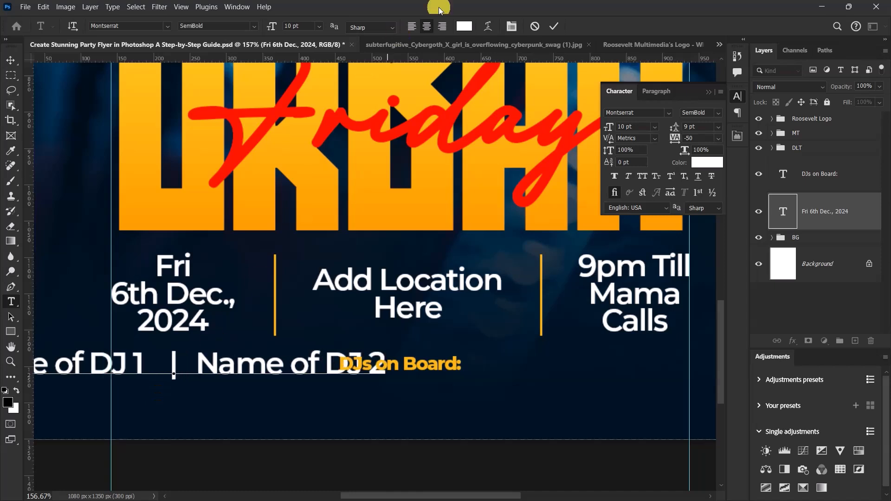
pyautogui.click(554, 26)
# Step: Centre the DJ names line horizontally on the canvas and move it directly below the DJs on Board: text
pyautogui.click(10, 60)
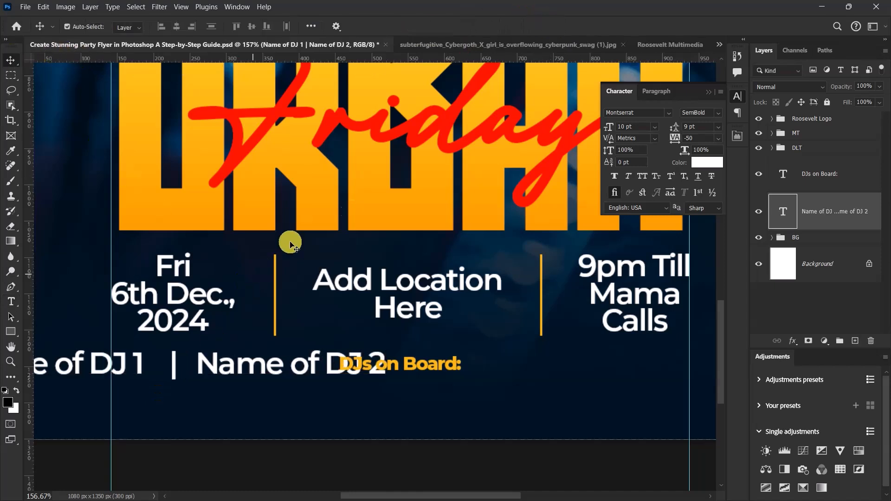
pyautogui.click(176, 27)
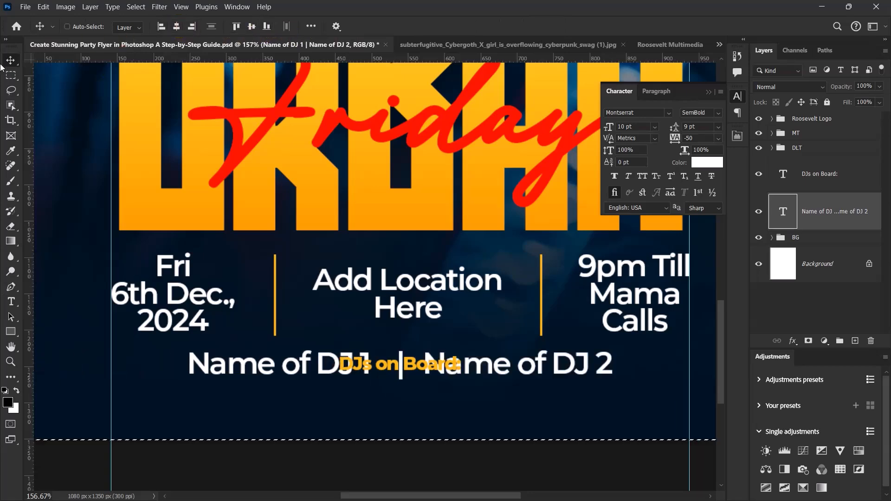
pyautogui.scroll(2, 478, 364)
pyautogui.scroll(-2, 478, 364)
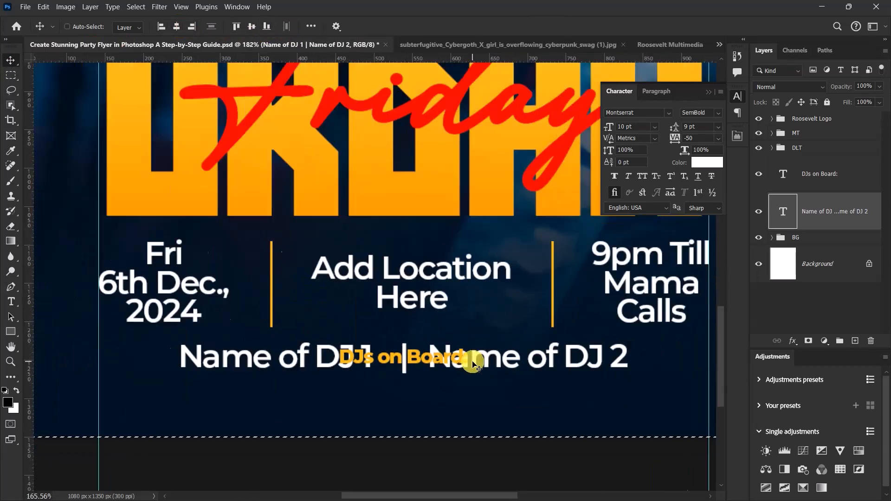
pyautogui.scroll(3, 471, 358)
pyautogui.moveTo(468, 354); pyautogui.dragTo(470, 402)
pyautogui.scroll(-6, 467, 400)
pyautogui.scroll(3, 466, 402)
pyautogui.hotkey('ctrl', '0')
# Step: Group the DJs on Board: and DJ names text layers and name the group DJs on Board:
pyautogui.doubleClick(819, 174)
pyautogui.hotkey('ctrl', 'c')
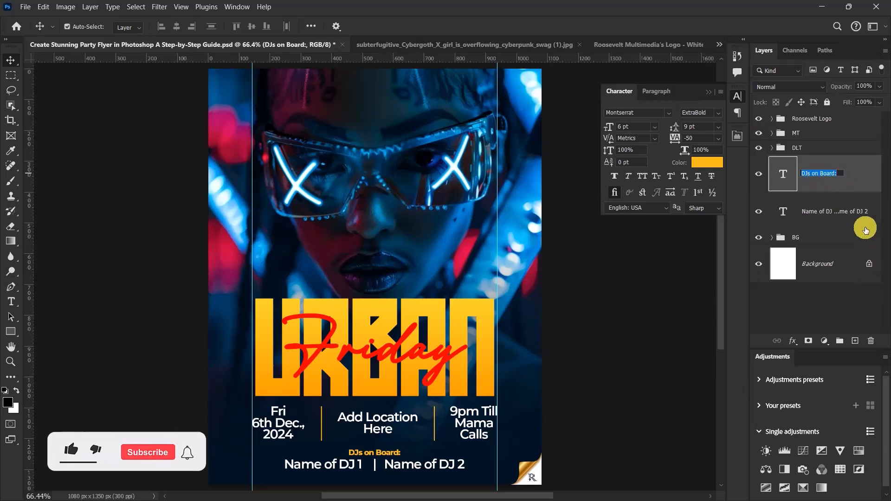
pyautogui.keyDown('shift'); pyautogui.click(831, 211); pyautogui.keyUp('shift')
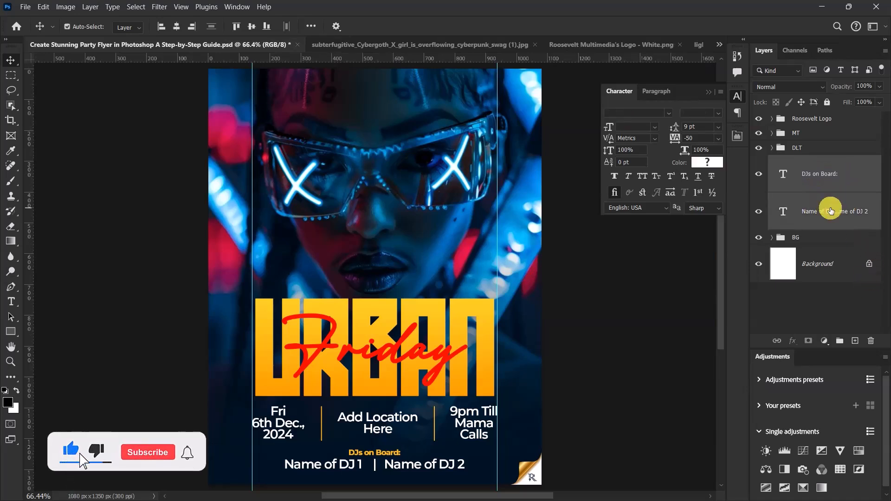
pyautogui.hotkey('ctrl', 'g')
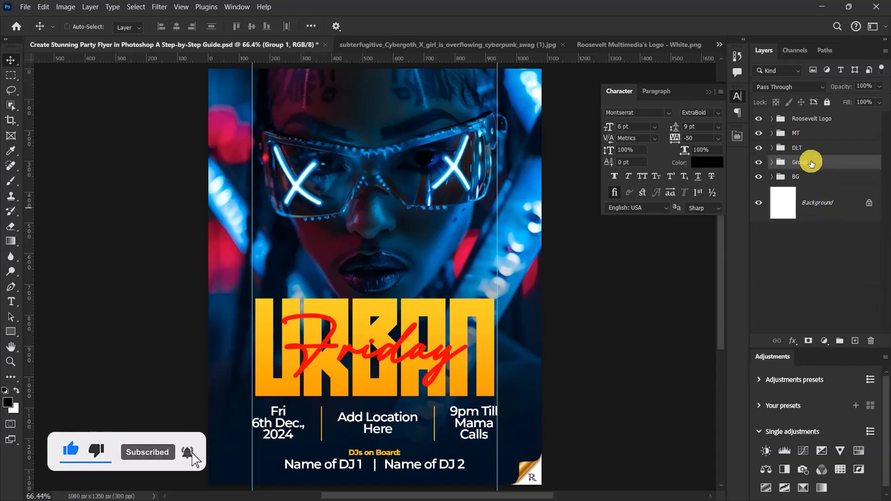
pyautogui.hotkey('ctrl', 'v')
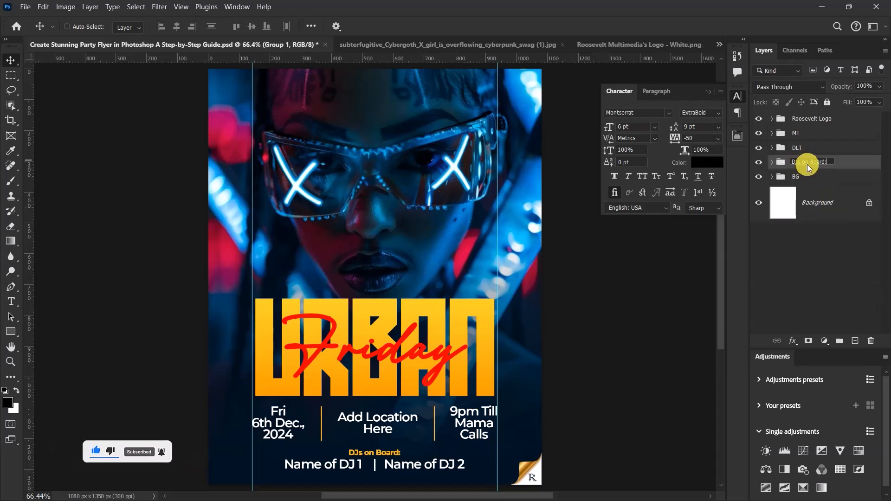
pyautogui.click(836, 163)
# Step: Check the DJs on Board: group by toggling its visibility and centre it horizontally on the canvas
pyautogui.scroll(-8, 339, 418)
pyautogui.scroll(12, 350, 440)
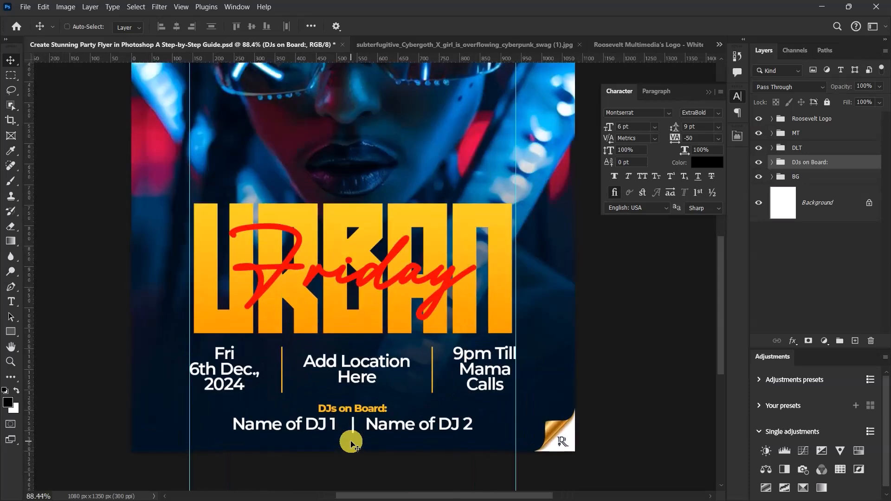
pyautogui.click(758, 164)
pyautogui.click(758, 162)
pyautogui.hotkey('ctrl', 'a')
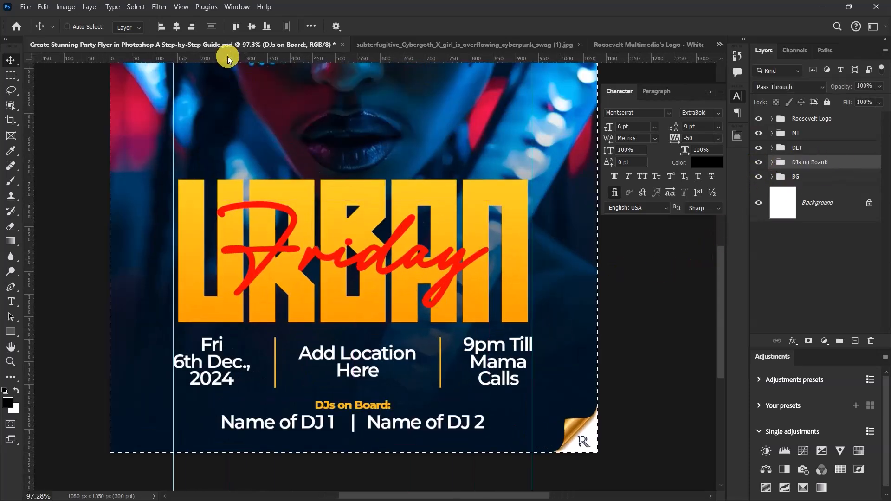
pyautogui.click(177, 26)
pyautogui.hotkey('ctrl', 'd')
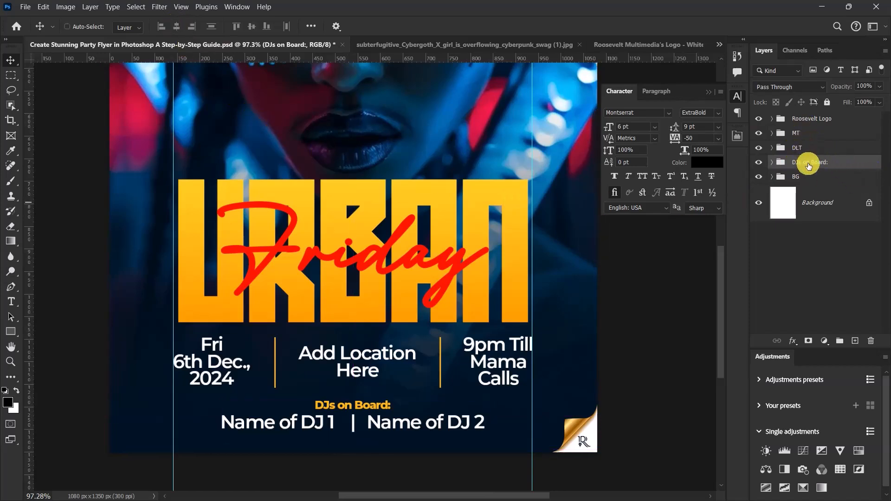
# Step: Combine the MT, DLT and DJs on Board: groups into one group named Info. and check its contents by toggling visibility
pyautogui.click(821, 136)
pyautogui.keyDown('shift'); pyautogui.click(822, 151); pyautogui.keyUp('shift')
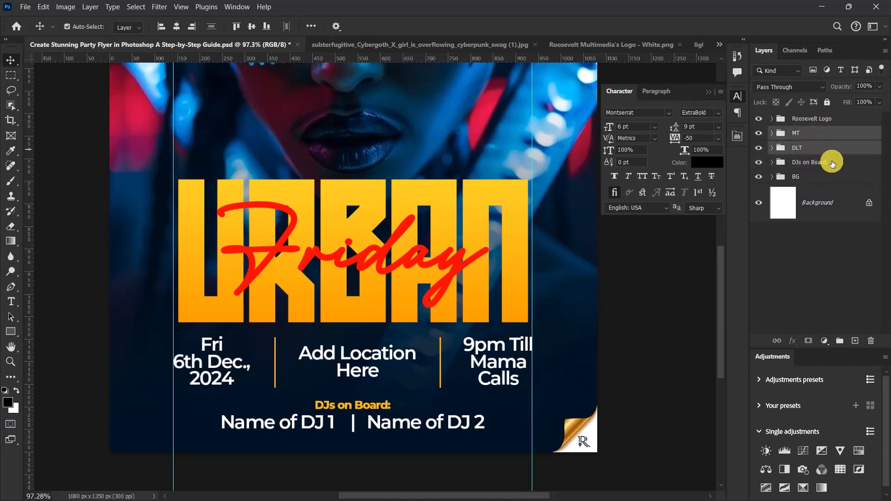
pyautogui.keyDown('shift'); pyautogui.click(831, 163); pyautogui.keyUp('shift')
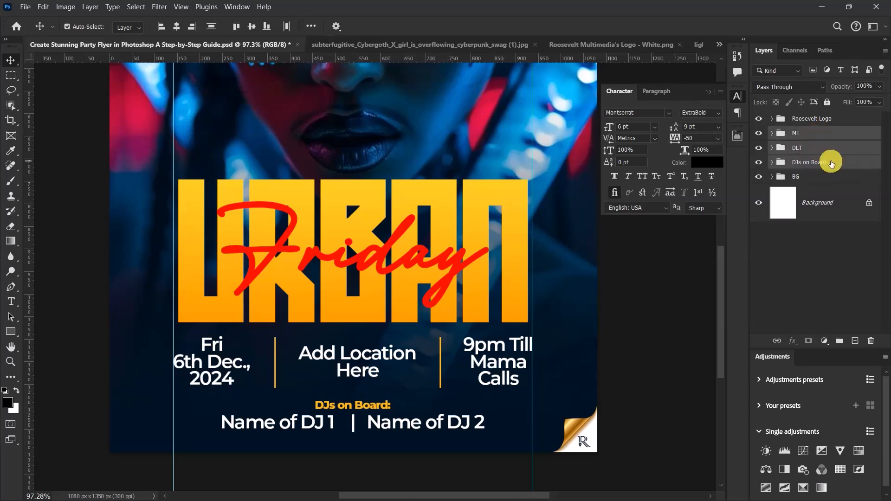
pyautogui.hotkey('ctrl', 'g')
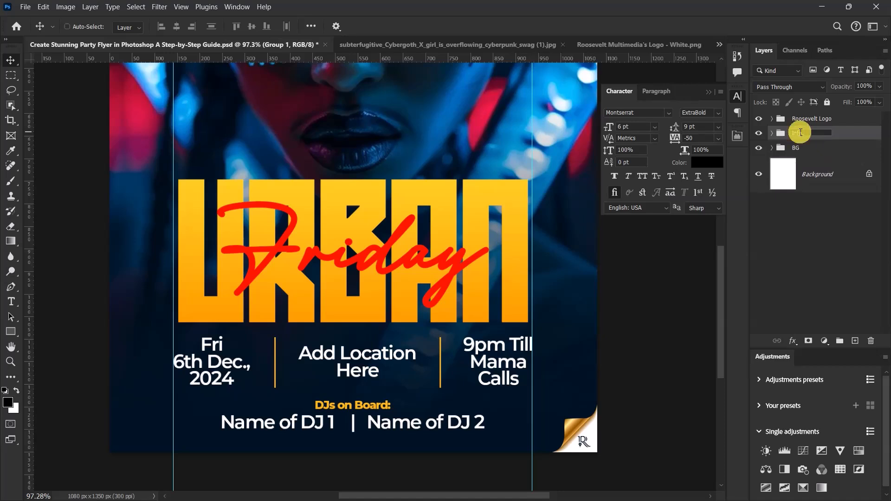
pyautogui.press('Return')
pyautogui.click(761, 134)
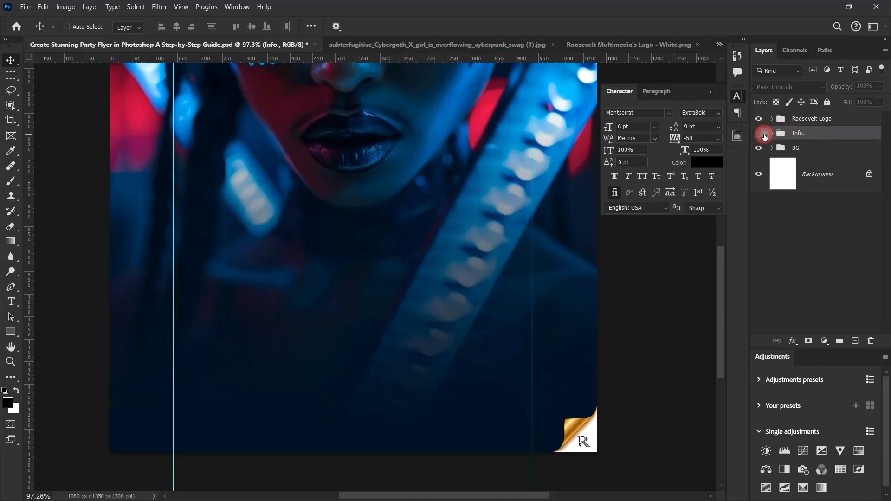
pyautogui.click(759, 134)
pyautogui.scroll(-3, 373, 234)
pyautogui.scroll(2, 372, 235)
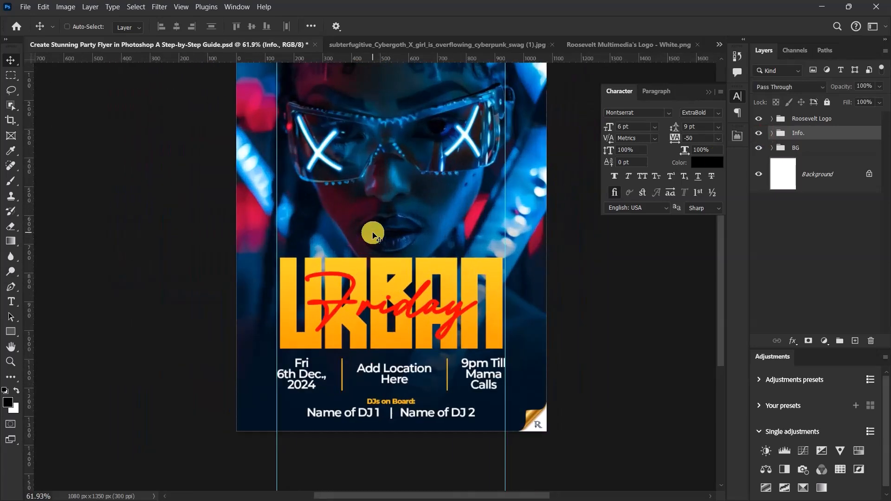
pyautogui.hotkey('ctrl', '0')
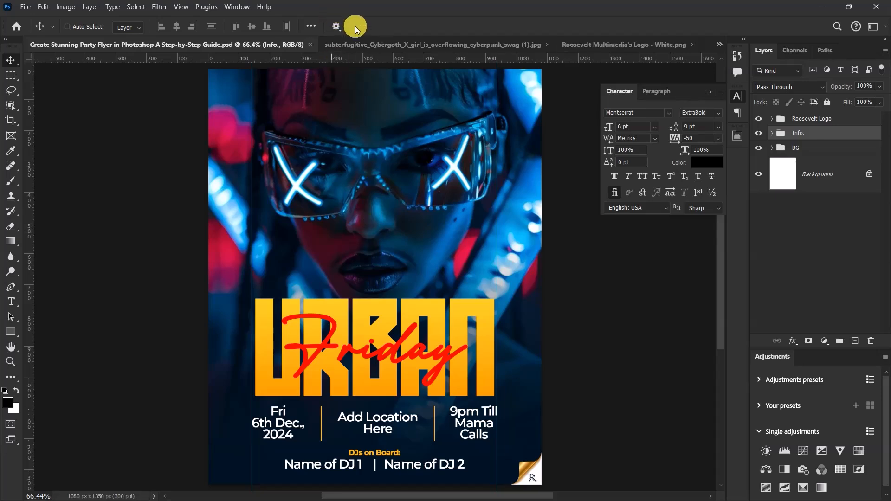
# Step: Close the cyberpunk portrait image document without saving it
pyautogui.click(405, 46)
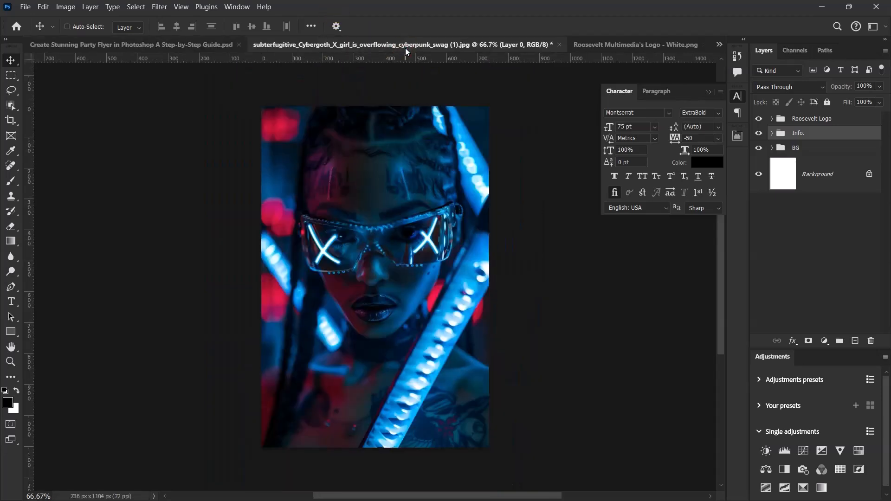
pyautogui.click(559, 44)
pyautogui.click(464, 200)
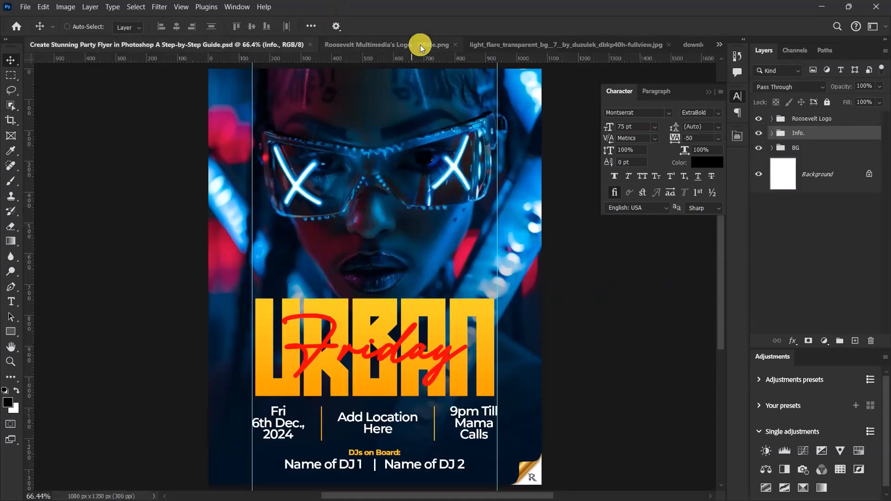
# Step: Copy the white logo from Roosevelt Multimedia's Logo - White.png and close that document without saving
pyautogui.click(420, 44)
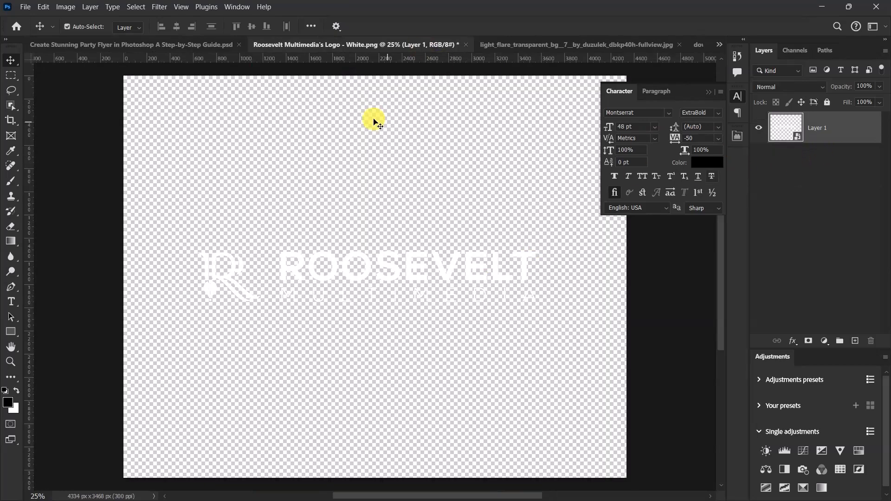
pyautogui.press('ctrl')
pyautogui.click(467, 47)
pyautogui.click(462, 199)
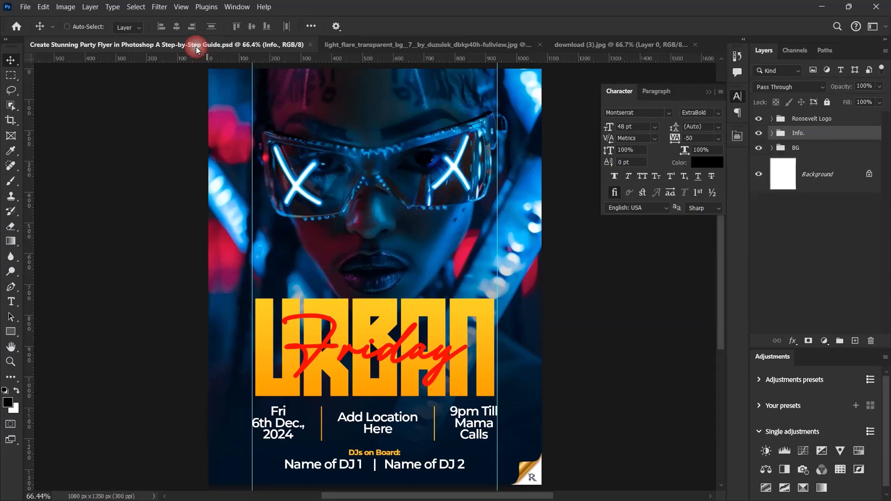
# Step: Paste the white Roosevelt Multimedia logo into the flyer above the Info. group and centre it horizontally on the canvas
pyautogui.scroll(2, 374, 287)
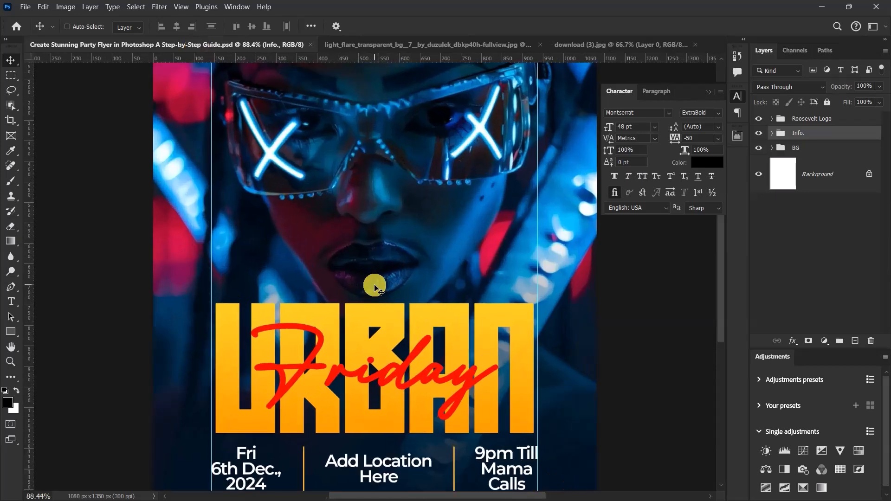
pyautogui.scroll(1, 375, 286)
pyautogui.hotkey('ctrl', 'v')
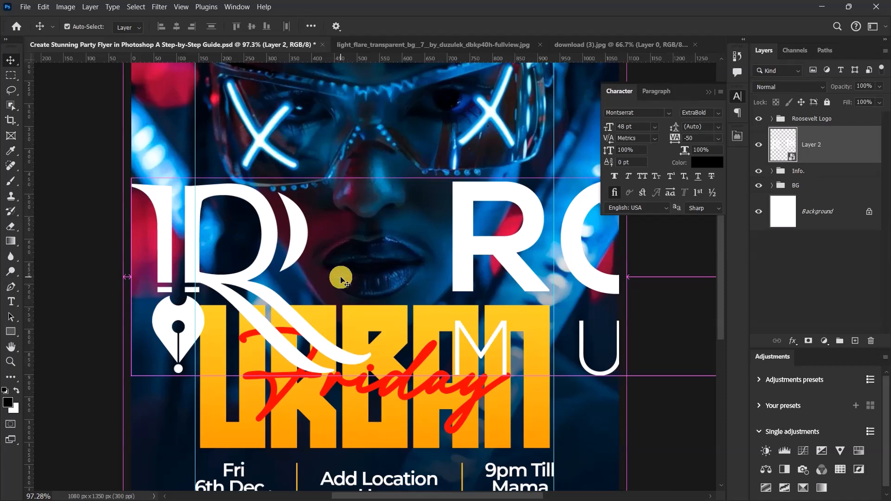
pyautogui.hotkey('ctrl', 'a')
pyautogui.click(176, 27)
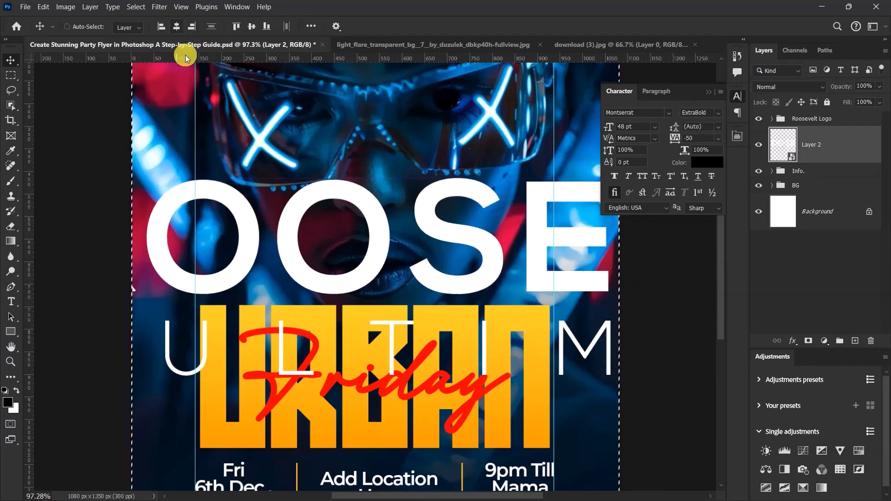
pyautogui.hotkey('ctrl', 'd')
# Step: Scale the pasted logo down to about 8.62% and place it over the lips above the URBAN title
pyautogui.hotkey('ctrl', 't')
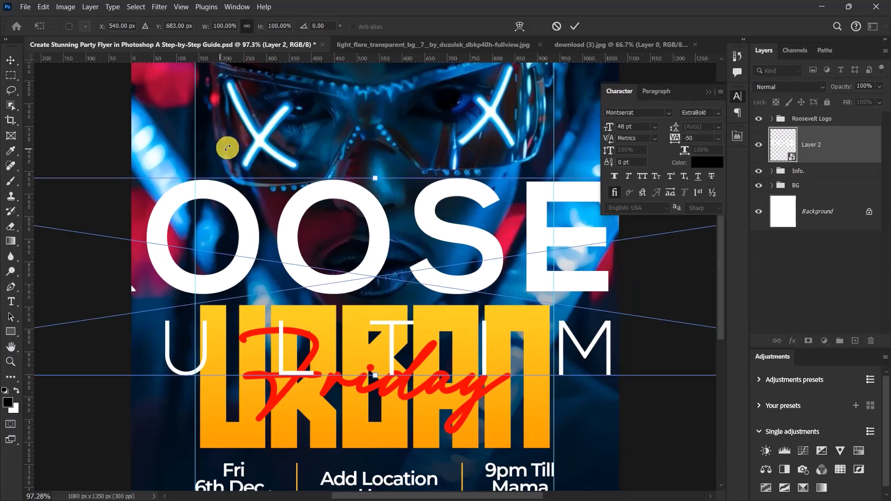
pyautogui.moveTo(376, 177); pyautogui.dragTo(377, 269)
pyautogui.scroll(3, 377, 269)
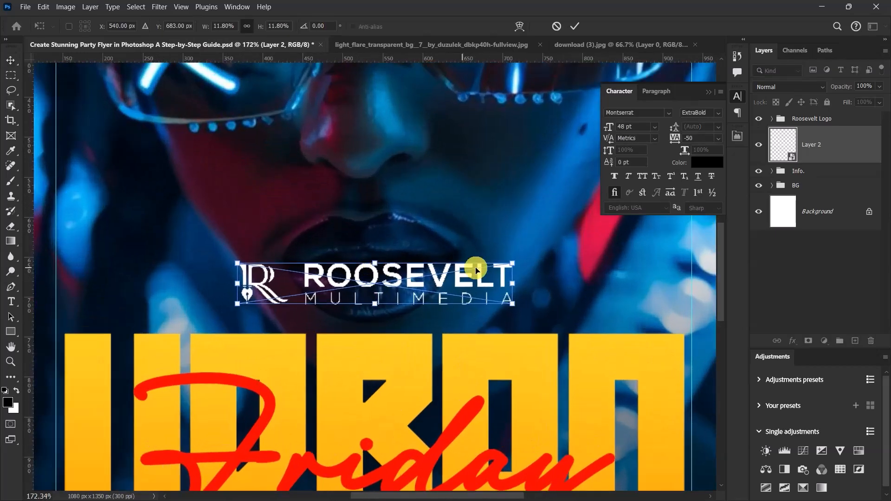
pyautogui.moveTo(502, 283); pyautogui.dragTo(476, 281)
pyautogui.moveTo(400, 284); pyautogui.dragTo(385, 270)
pyautogui.scroll(-4, 403, 252)
pyautogui.scroll(1, 403, 251)
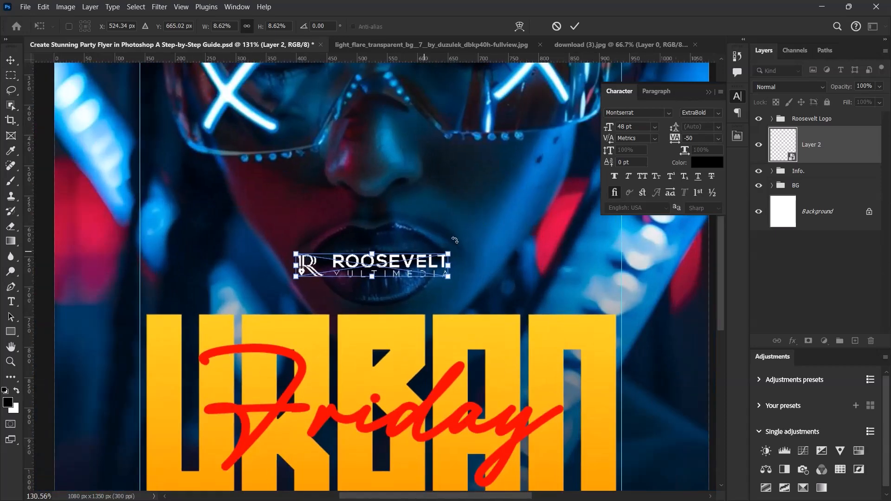
pyautogui.click(576, 26)
# Step: Move the small logo slightly up and scale it to about 8.49%
pyautogui.scroll(-10, 420, 234)
pyautogui.scroll(8, 421, 238)
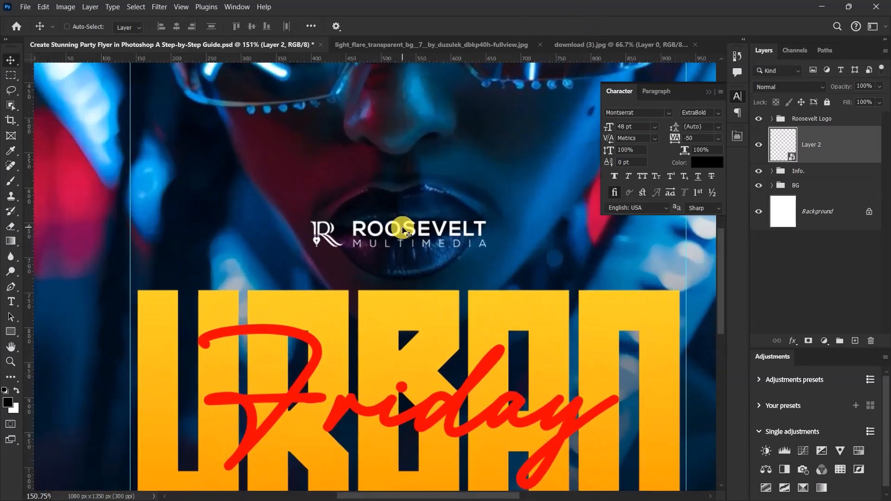
pyautogui.moveTo(404, 229); pyautogui.dragTo(404, 228)
pyautogui.hotkey('ctrl', 't')
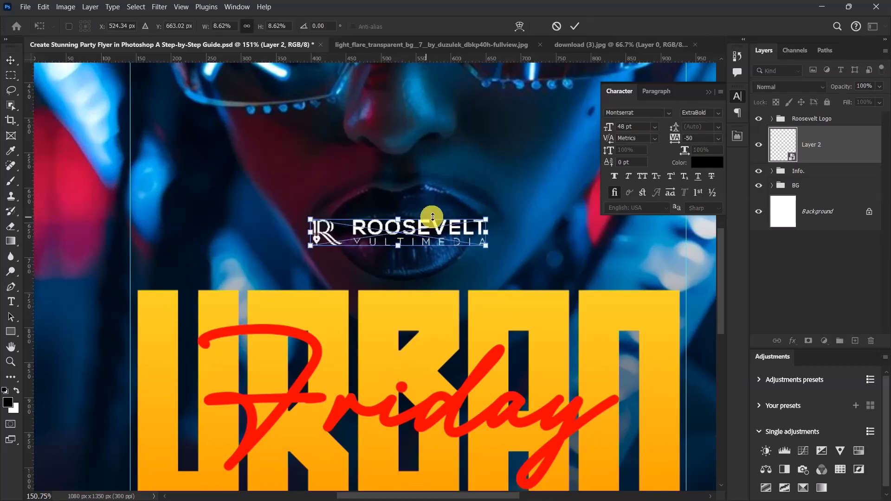
pyautogui.scroll(3, 497, 221)
pyautogui.moveTo(492, 215); pyautogui.dragTo(490, 218)
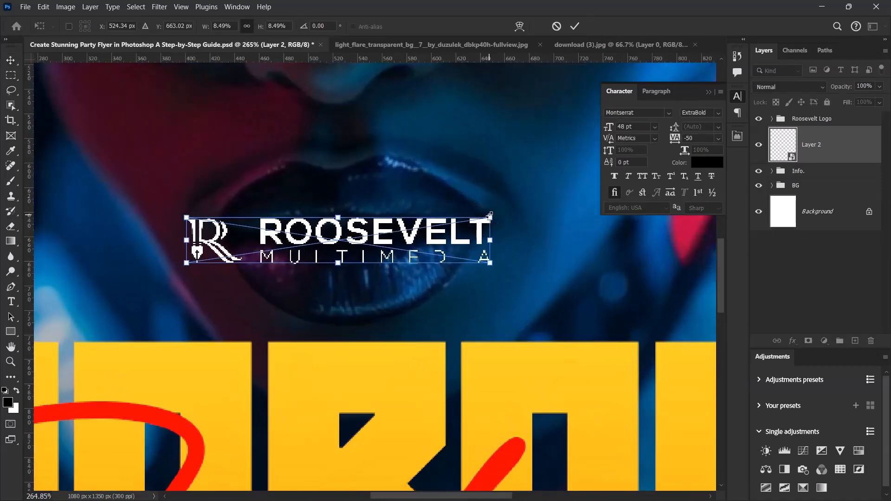
pyautogui.press('Return')
# Step: Nudge the logo above the URBAN title slightly to the right and review its placement on the whole flyer
pyautogui.scroll(-3, 488, 214)
pyautogui.scroll(-3, 455, 234)
pyautogui.scroll(1, 441, 253)
pyautogui.press('Right')
pyautogui.press('Right')
pyautogui.press('Right')
pyautogui.press('Right')
pyautogui.press('Right')
pyautogui.press('Right')
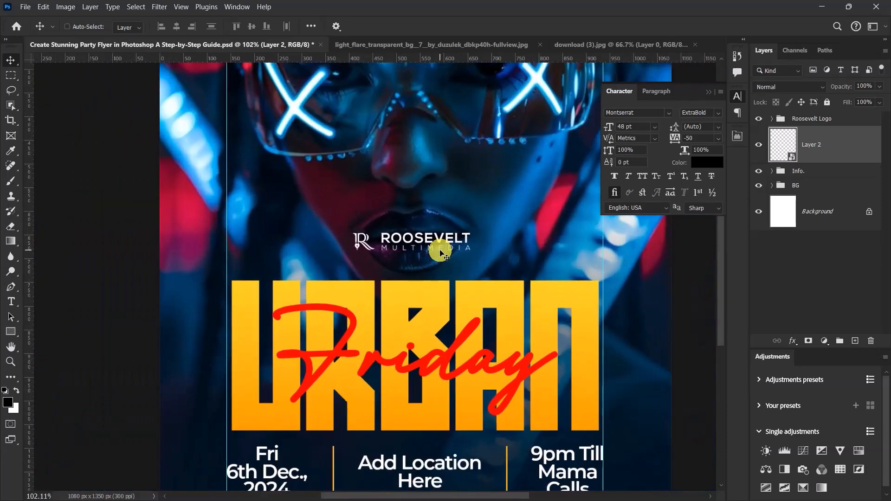
pyautogui.scroll(-3, 385, 265)
pyautogui.scroll(2, 383, 284)
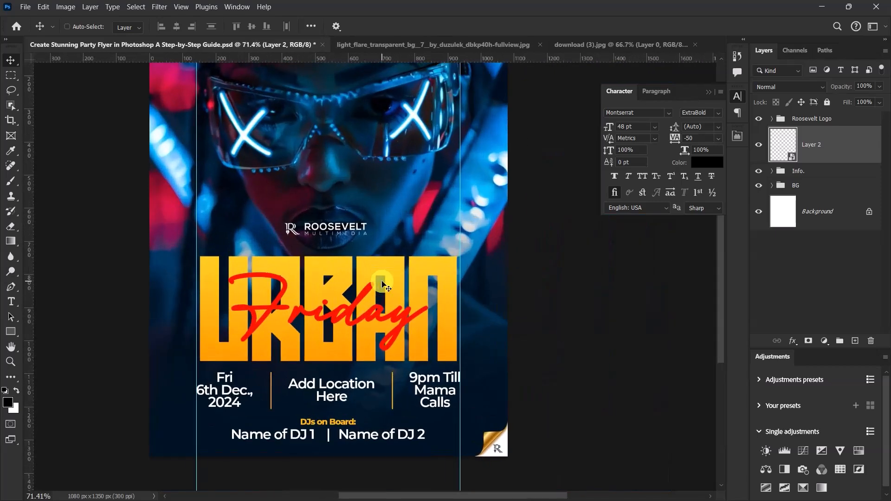
pyautogui.scroll(-1, 382, 285)
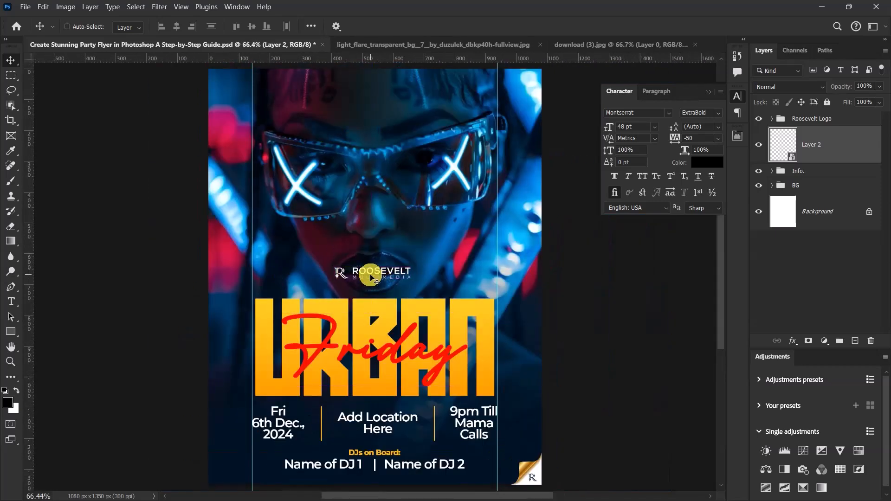
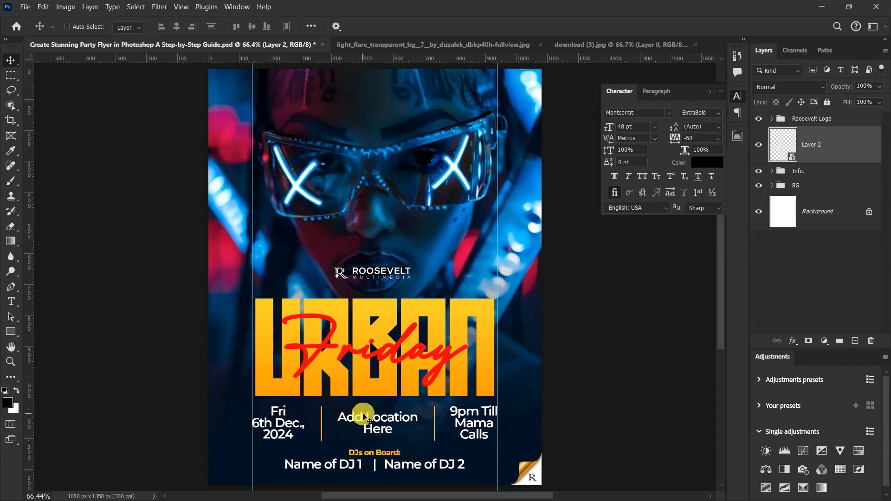
# Step: Group the small Roosevelt Multimedia logo layer, name the group Logo and collapse it
pyautogui.scroll(3, 365, 416)
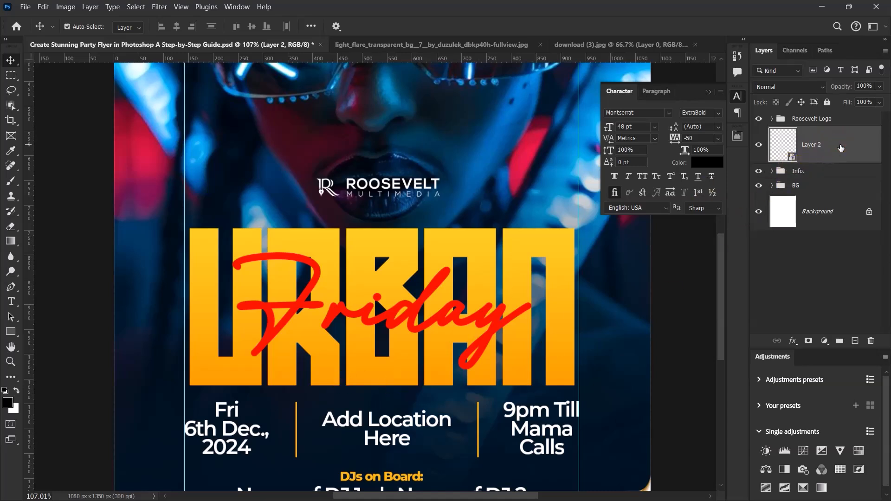
pyautogui.hotkey('ctrl', 'g')
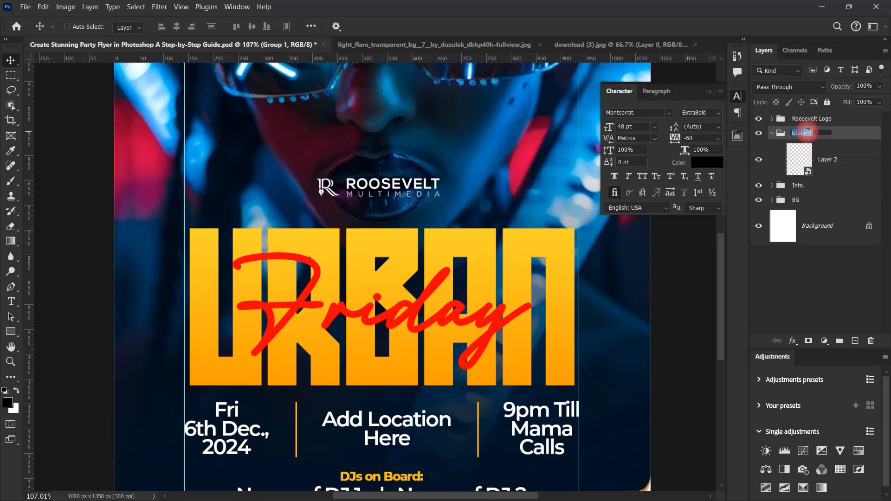
pyautogui.click(809, 131)
pyautogui.write('Logo')
pyautogui.press('Return')
pyautogui.click(772, 133)
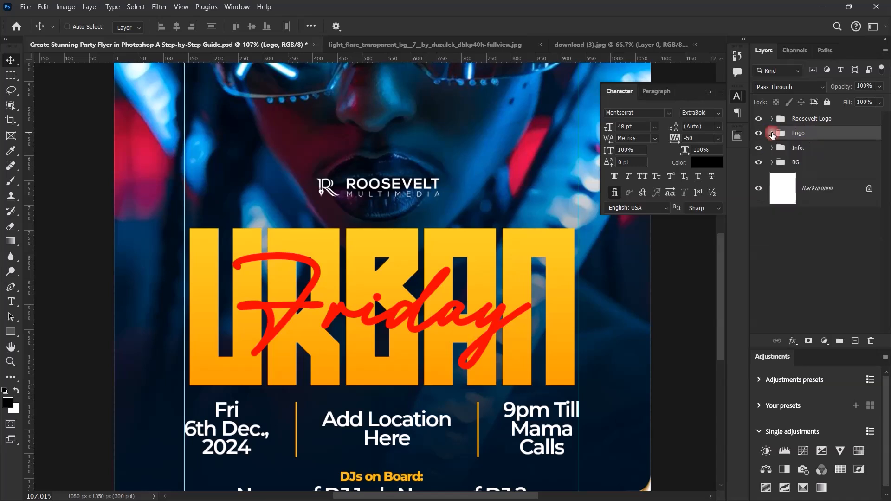
# Step: Copy the light flare image and paste it into the flyer above the Friday text in the MT group
pyautogui.click(773, 149)
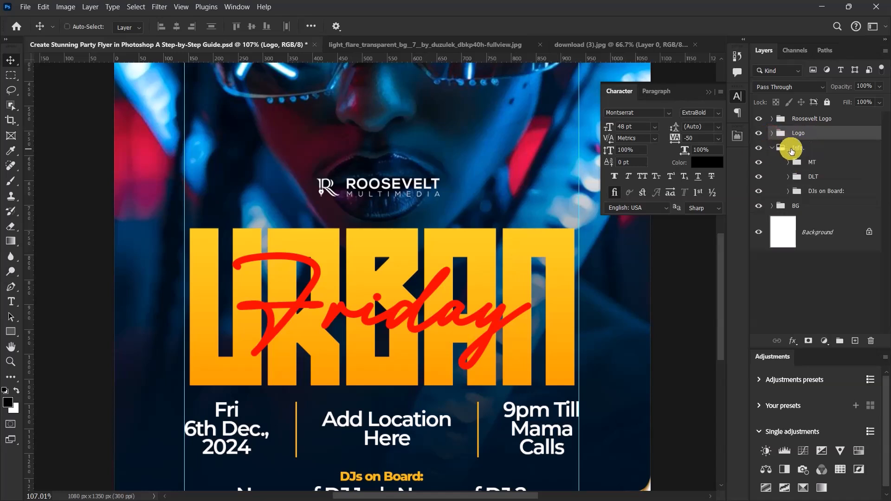
pyautogui.click(789, 163)
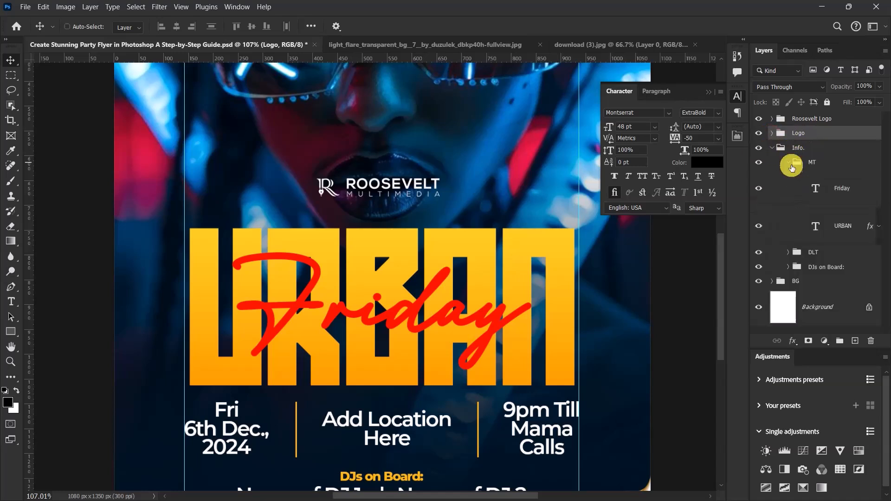
pyautogui.click(839, 183)
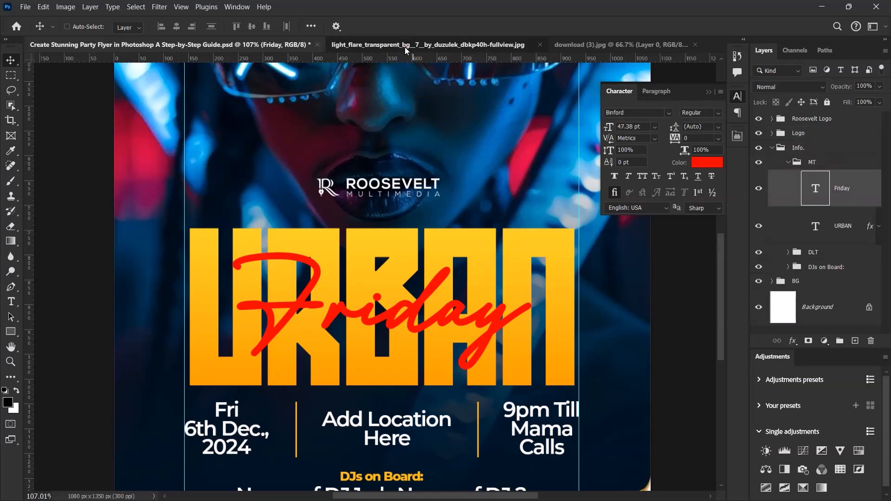
pyautogui.click(405, 47)
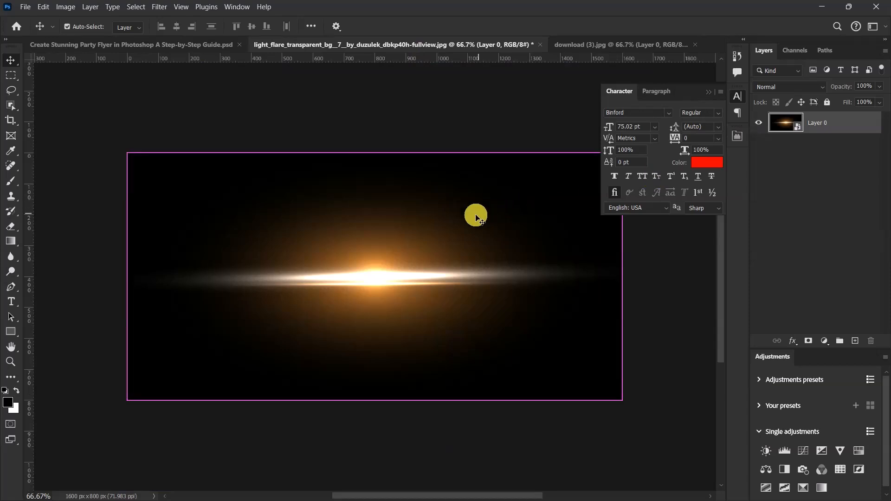
pyautogui.click(167, 45)
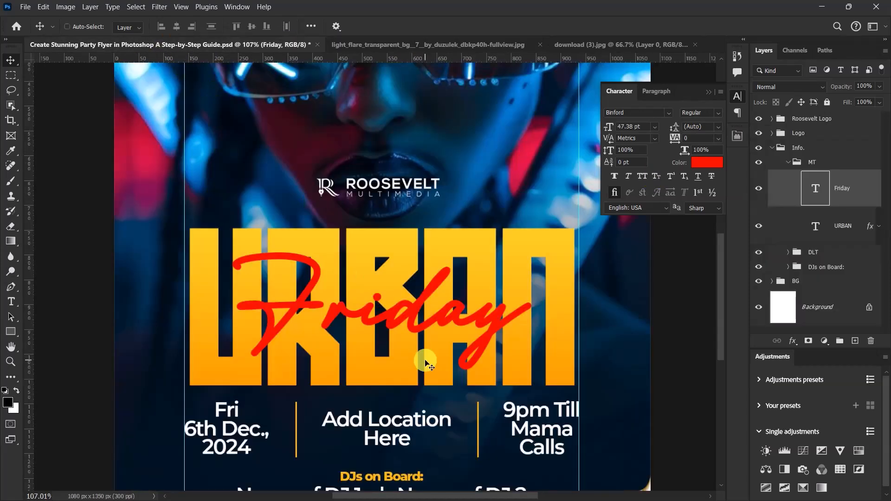
pyautogui.hotkey('ctrl', 'v')
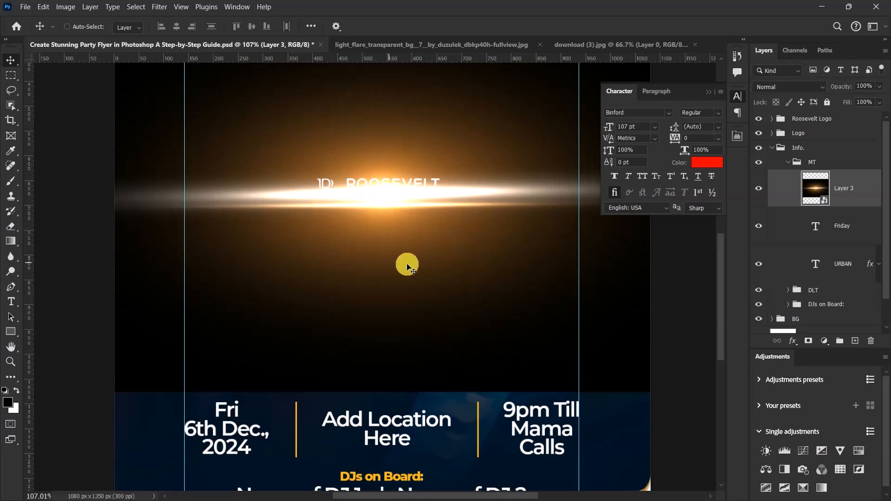
# Step: Set the flare layer's blend mode to Screen and move the flare down to the base of the URBAN title
pyautogui.click(792, 87)
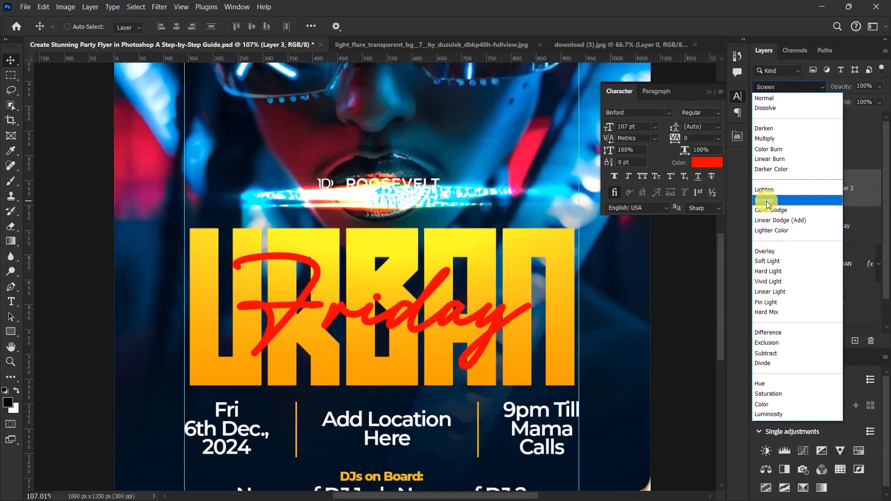
pyautogui.click(766, 201)
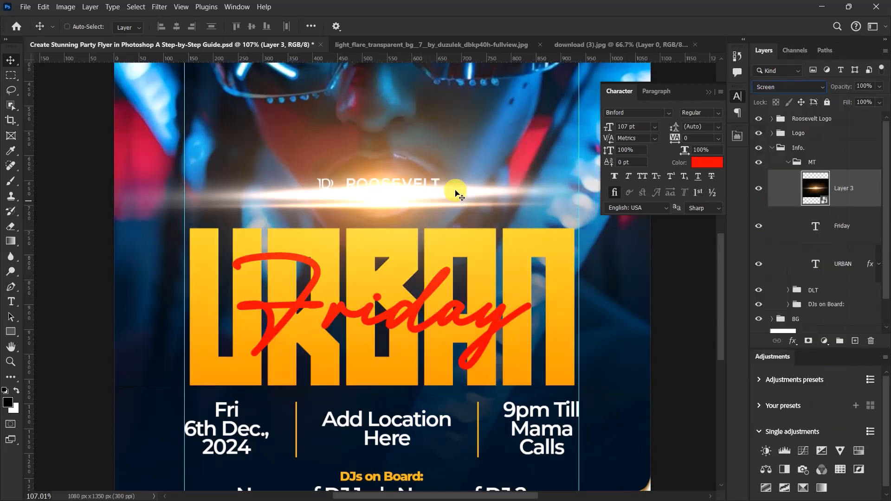
pyautogui.scroll(-2, 423, 240)
pyautogui.moveTo(408, 209); pyautogui.dragTo(430, 376)
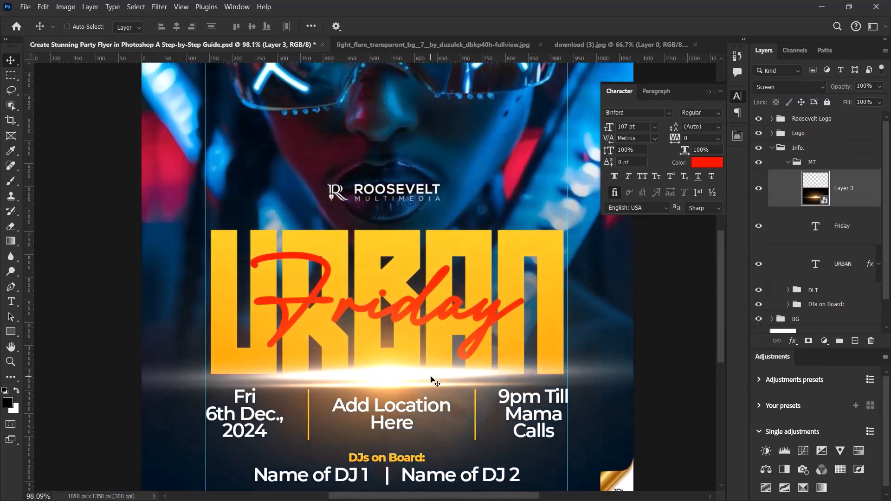
# Step: Squash the flare vertically to a height of about 7.32%, keeping its width and centre position
pyautogui.hotkey('ctrl', 't')
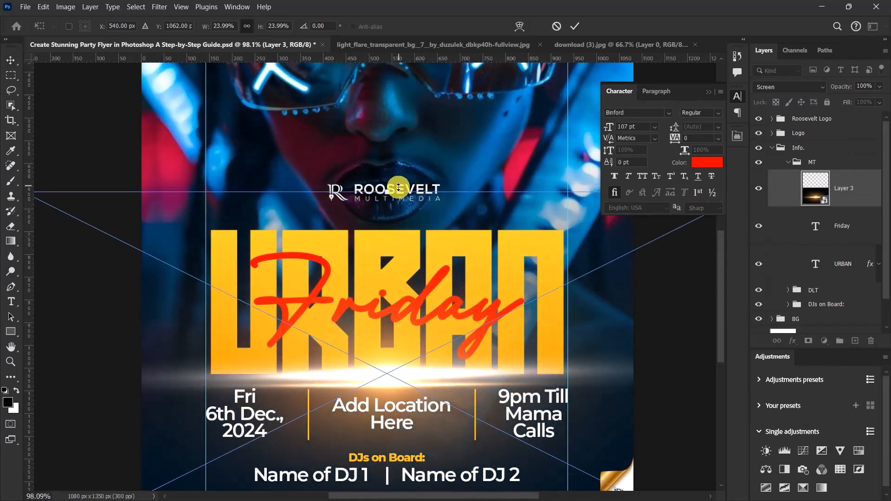
pyautogui.moveTo(389, 191); pyautogui.dragTo(396, 319)
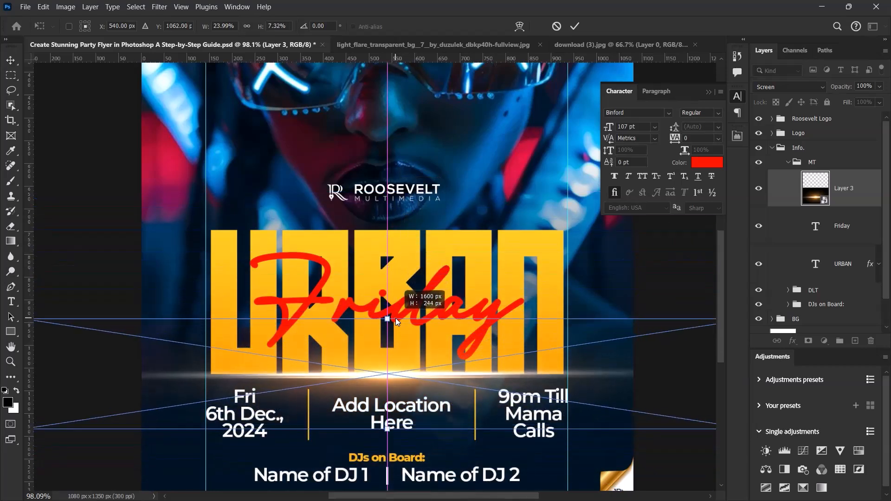
pyautogui.click(576, 27)
pyautogui.scroll(-2, 432, 364)
pyautogui.scroll(4, 432, 365)
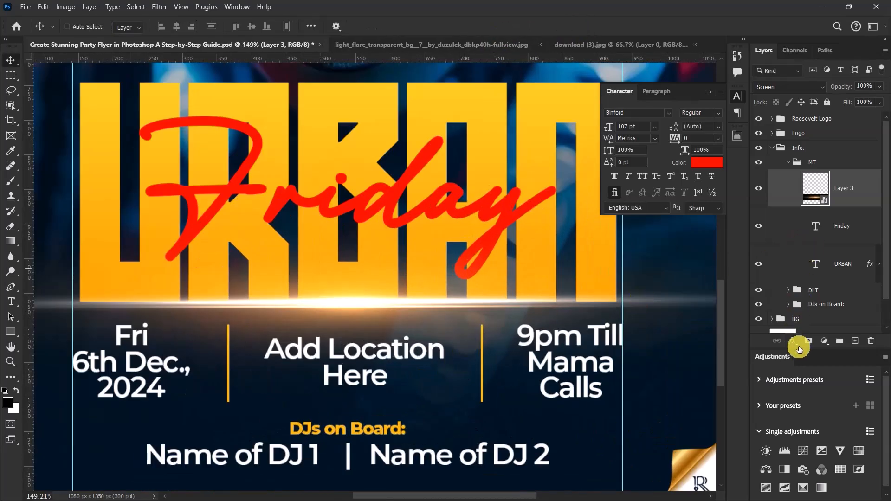
# Step: Add a layer mask to the flare layer and set up the Brush tool with a soft 250 px tip
pyautogui.click(809, 342)
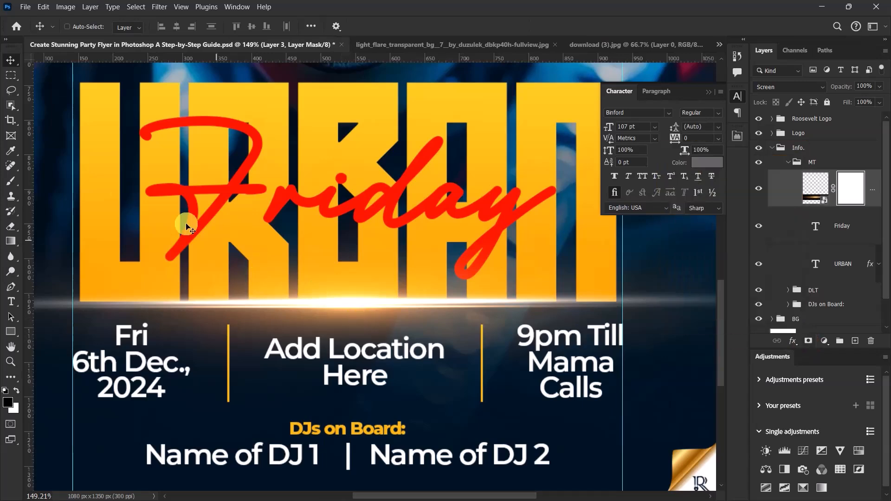
pyautogui.click(15, 184)
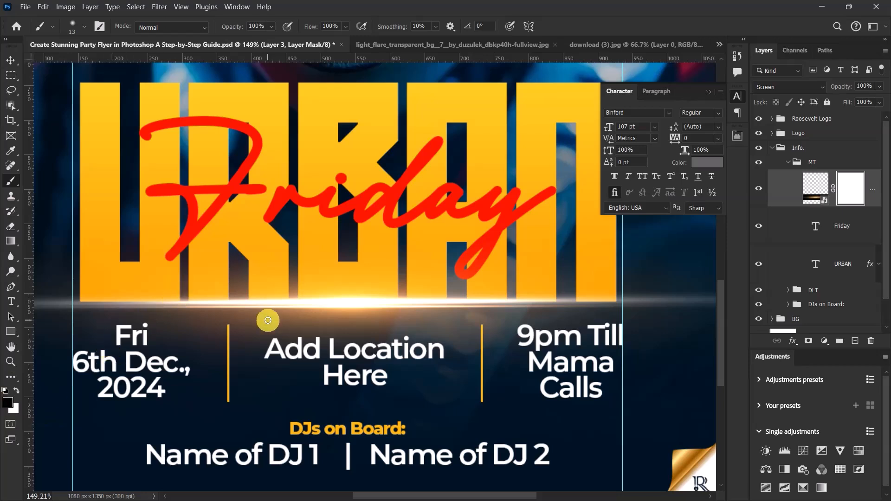
pyautogui.press(']')
pyautogui.press(']')
pyautogui.press(']')
pyautogui.press(']')
pyautogui.press(']')
pyautogui.press(']')
pyautogui.press(']')
pyautogui.press(']')
pyautogui.press(']')
pyautogui.press(']')
pyautogui.press(']')
pyautogui.press(']')
pyautogui.press(']')
pyautogui.press(']')
pyautogui.press(']')
pyautogui.press(']')
pyautogui.press(']')
pyautogui.press(']')
pyautogui.press(']')
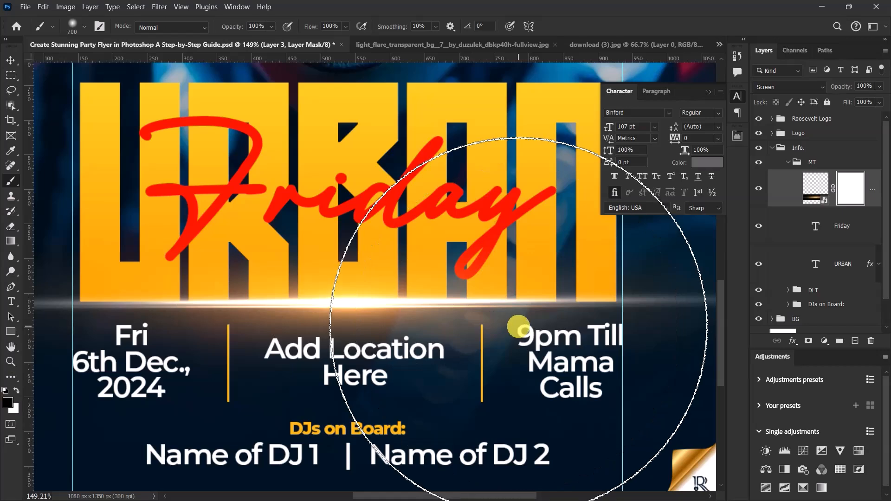
pyautogui.press('[')
pyautogui.press('[')
pyautogui.press('[')
pyautogui.press('[')
pyautogui.press('[')
pyautogui.scroll(-3, 356, 319)
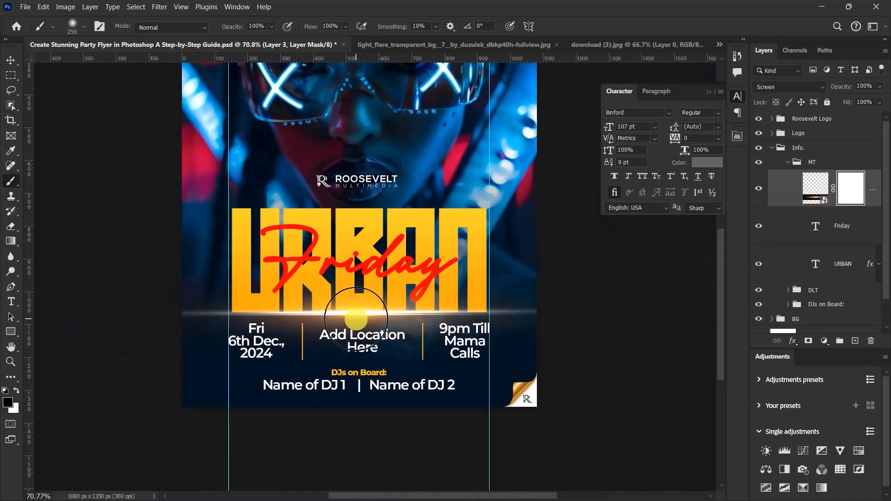
pyautogui.scroll(3, 492, 332)
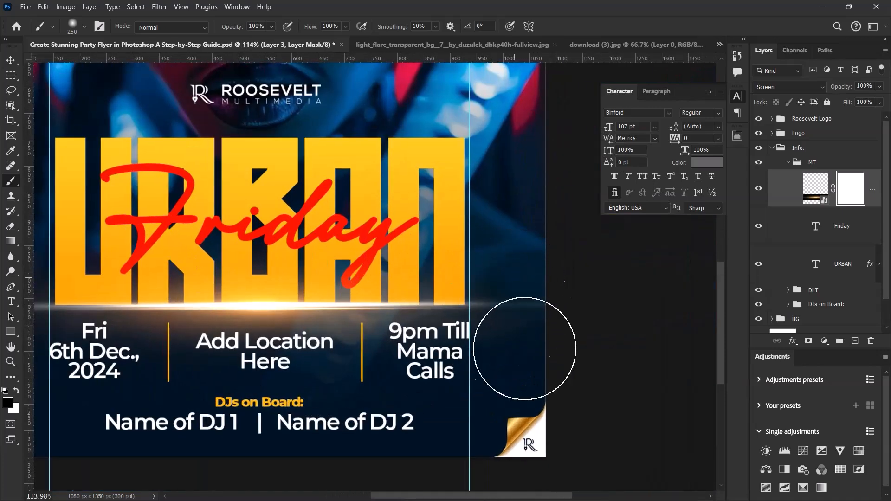
# Step: Paint black on the mask to hide both outer ends of the flare beside the title, and review the flyer
pyautogui.click(502, 332)
pyautogui.scroll(-3, 516, 312)
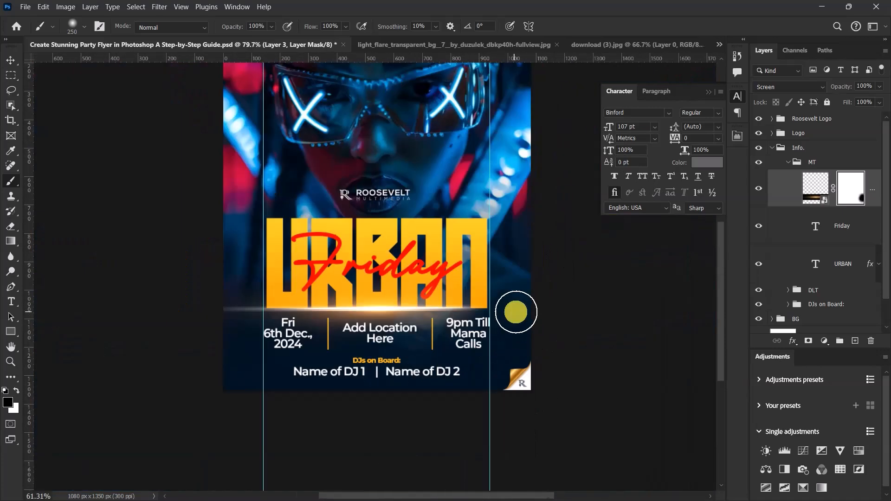
pyautogui.scroll(-2, 515, 312)
pyautogui.scroll(4, 338, 329)
pyautogui.moveTo(281, 266)
pyautogui.mouseDown()
pyautogui.moveTo(322, 277)
pyautogui.moveTo(297, 284)
pyautogui.mouseUp()
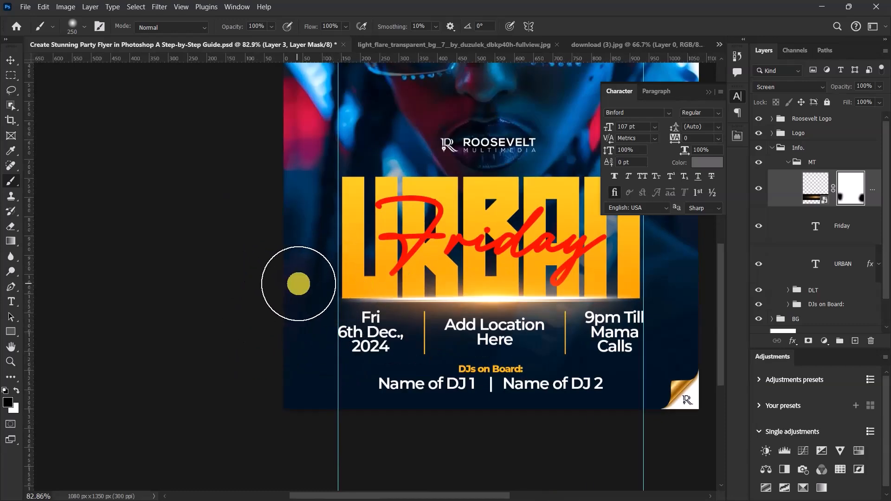
pyautogui.click(11, 61)
pyautogui.scroll(-3, 159, 219)
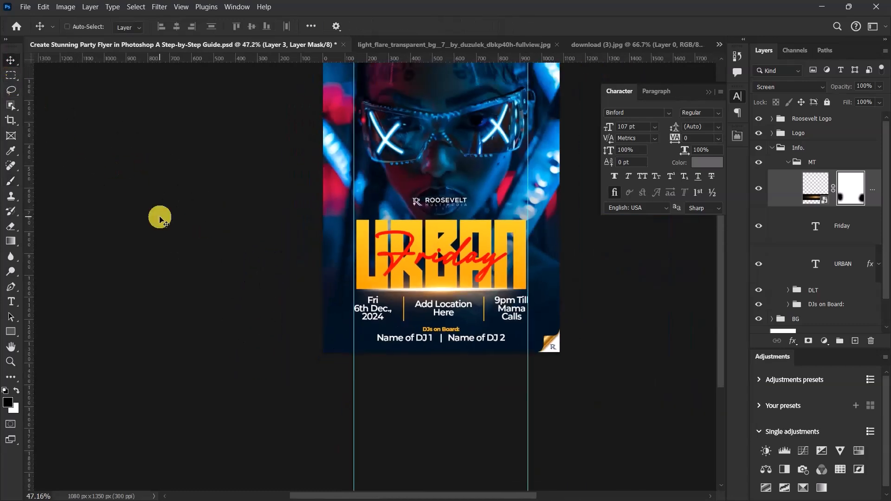
pyautogui.scroll(2, 159, 218)
pyautogui.scroll(3, 397, 416)
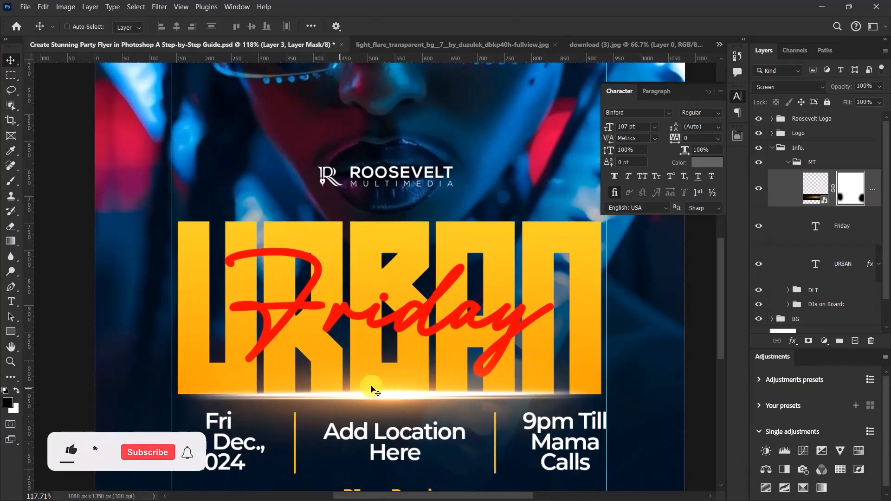
# Step: Collapse the MT and Info. groups and fit the whole flyer in view
pyautogui.click(791, 164)
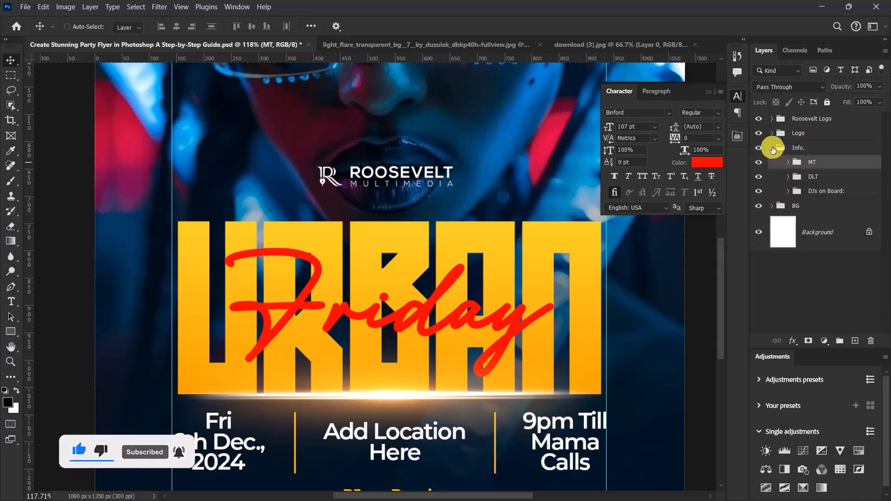
pyautogui.click(773, 148)
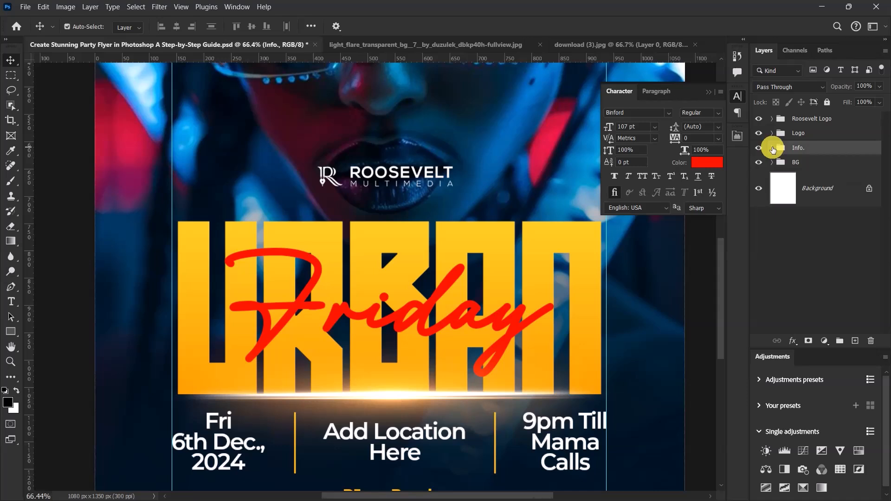
pyautogui.hotkey('ctrl', '0')
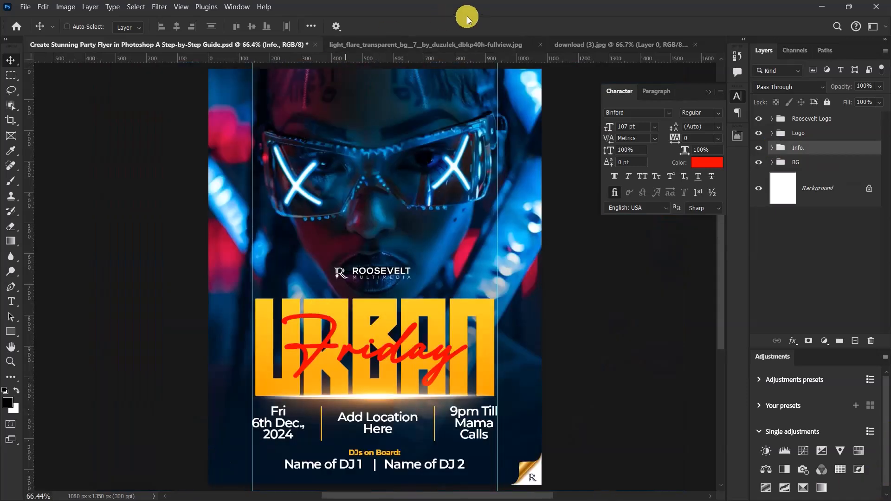
# Step: Close the light flare image document without saving its changes
pyautogui.click(500, 46)
pyautogui.click(539, 45)
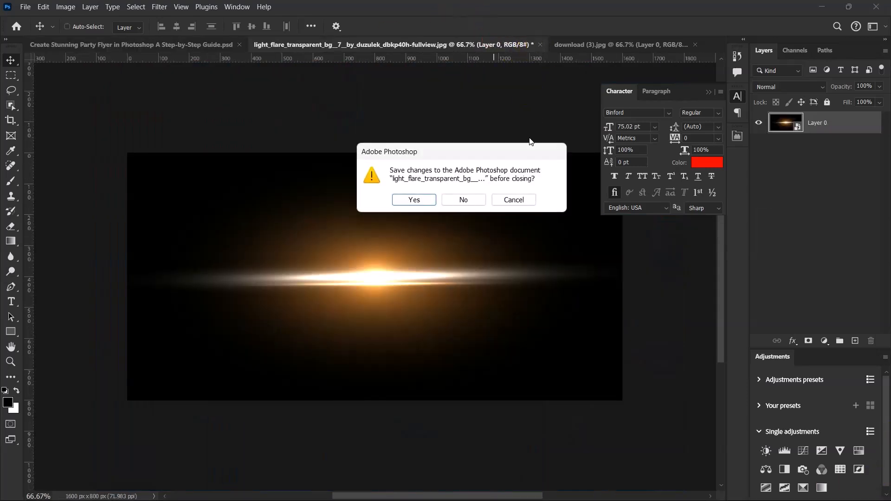
pyautogui.click(462, 200)
pyautogui.click(391, 271)
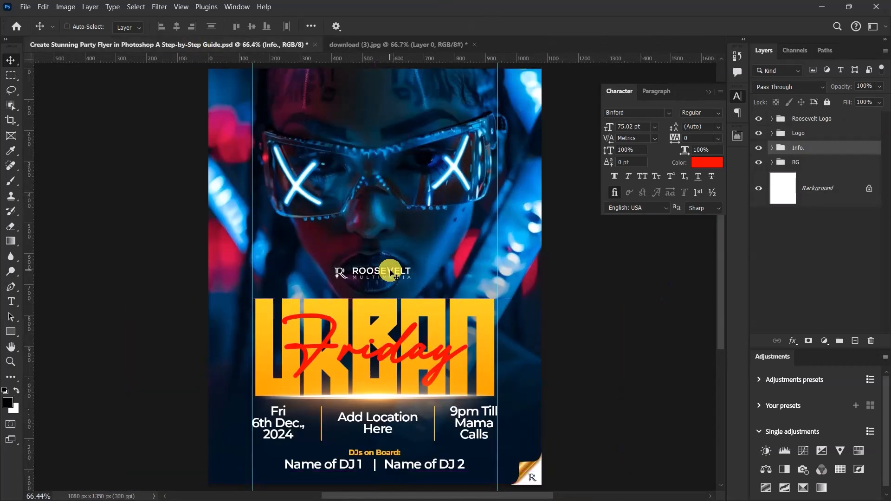
# Step: Copy the colourful ring image from download (3).jpg and paste it into the BG group above the portrait layer
pyautogui.click(786, 168)
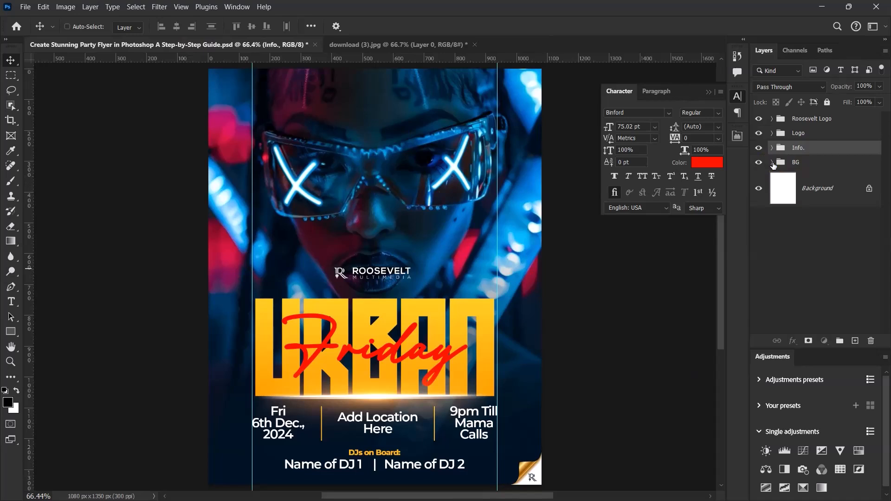
pyautogui.click(773, 163)
pyautogui.click(794, 184)
pyautogui.click(793, 184)
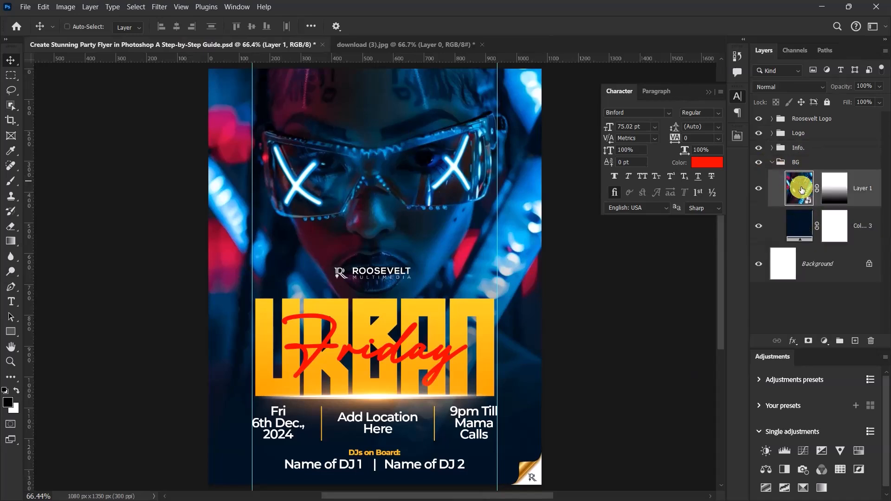
pyautogui.click(401, 42)
pyautogui.click(791, 156)
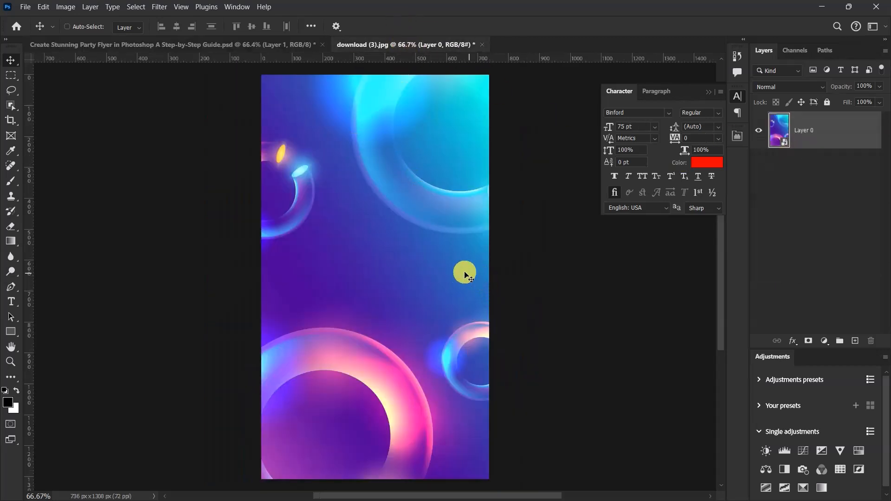
pyautogui.press('ctrl')
pyautogui.click(236, 45)
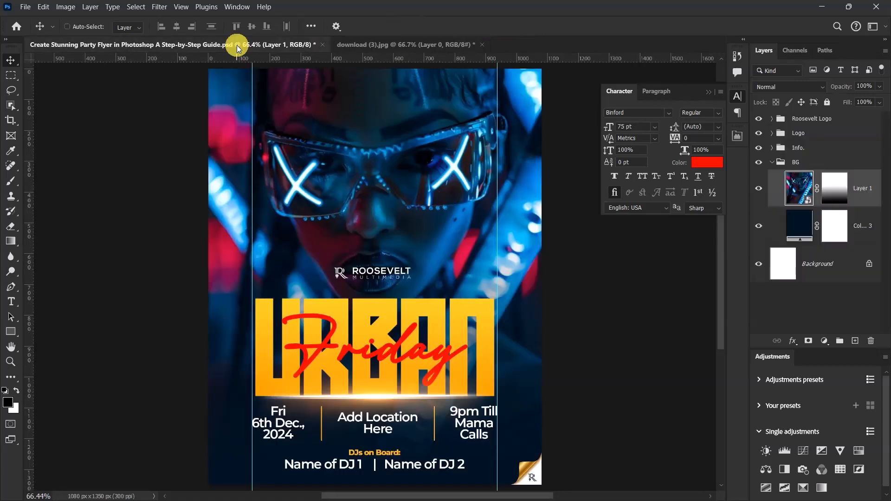
pyautogui.press('ctrl')
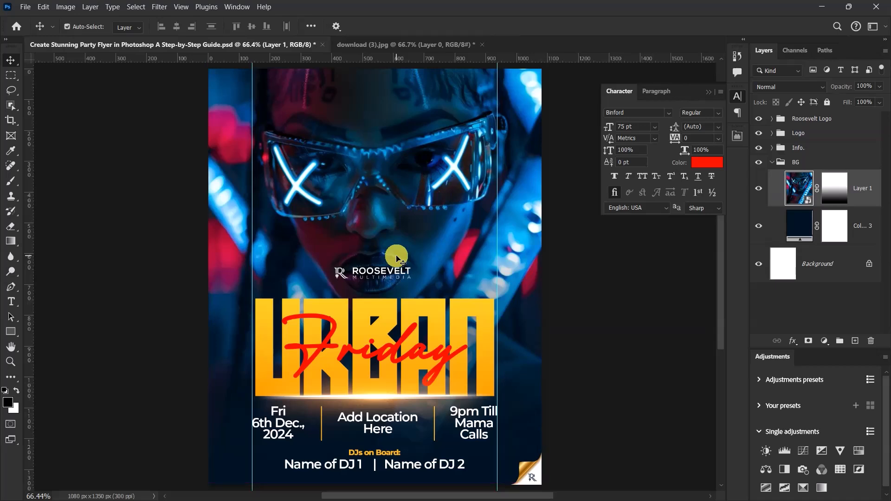
pyautogui.moveTo(397, 259); pyautogui.dragTo(397, 259)
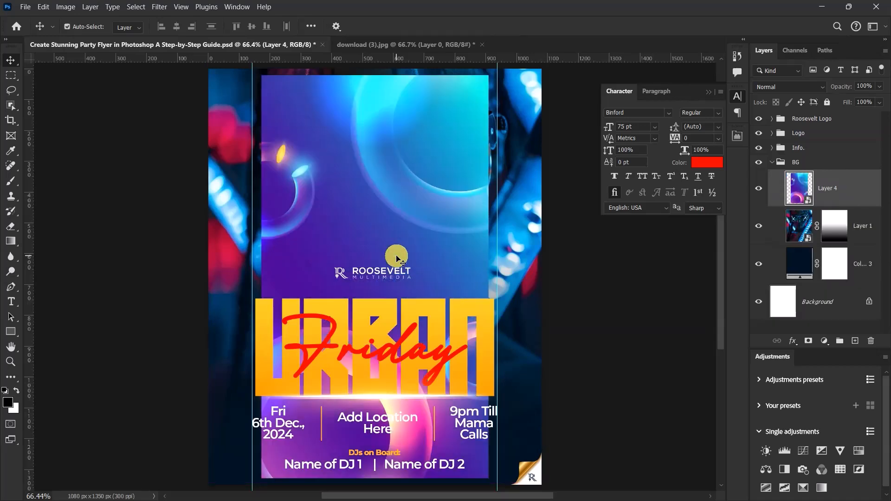
# Step: Enlarge the pasted colourful ring image with Free Transform until it covers the whole flyer canvas
pyautogui.press('ctrl')
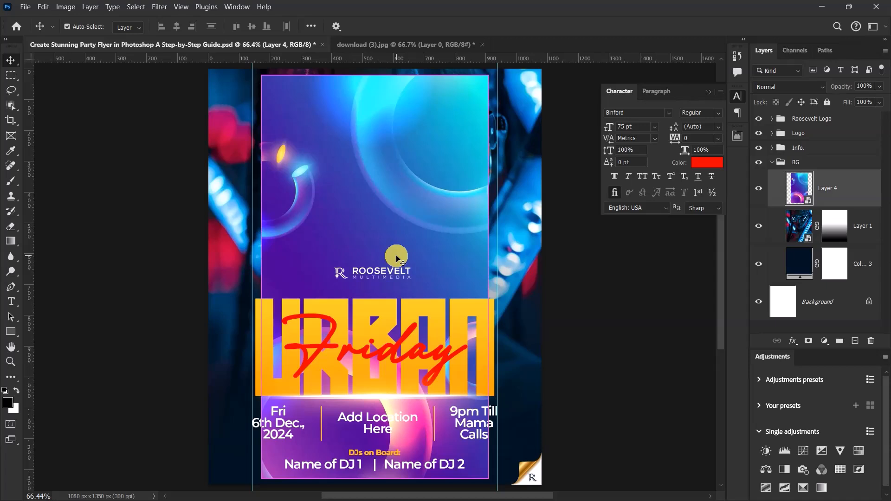
pyautogui.hotkey('ctrl', 't')
pyautogui.moveTo(493, 277); pyautogui.dragTo(548, 260)
pyautogui.click(576, 28)
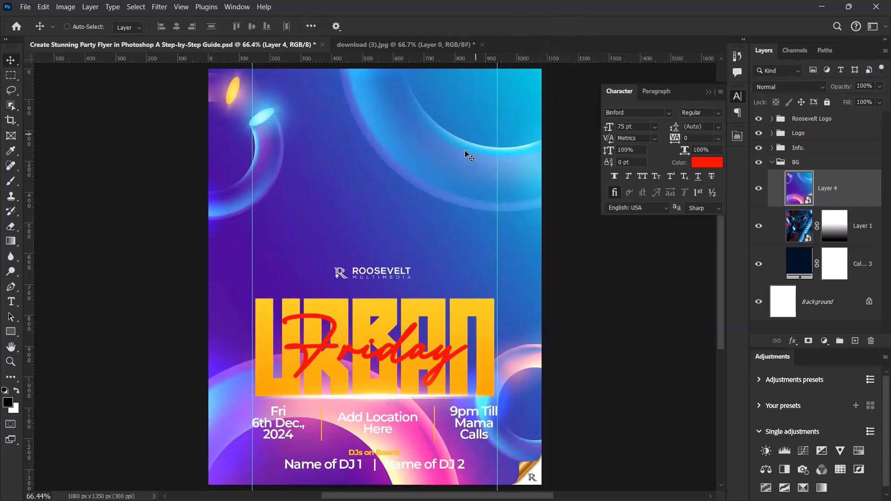
pyautogui.scroll(-3, 434, 235)
pyautogui.scroll(4, 418, 255)
pyautogui.scroll(-2, 432, 264)
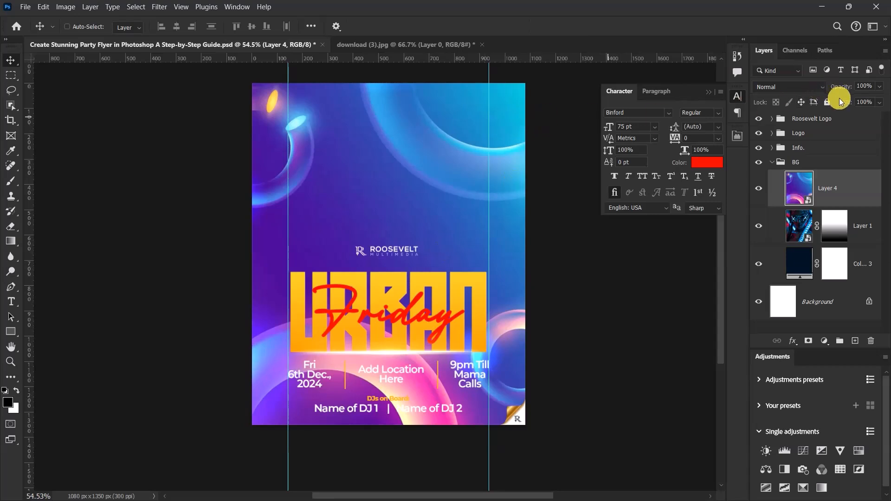
# Step: Reduce the colourful ring layer's fill to 20%, keeping its blend mode at Normal
pyautogui.click(817, 86)
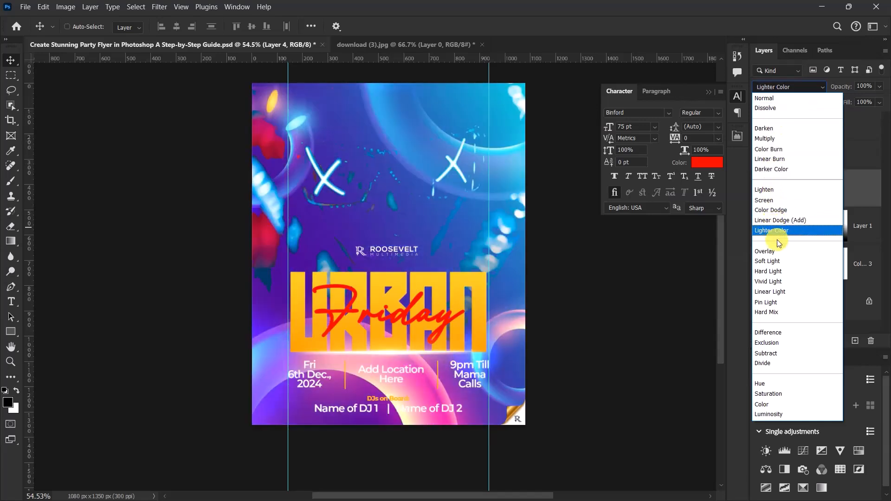
pyautogui.click(684, 13)
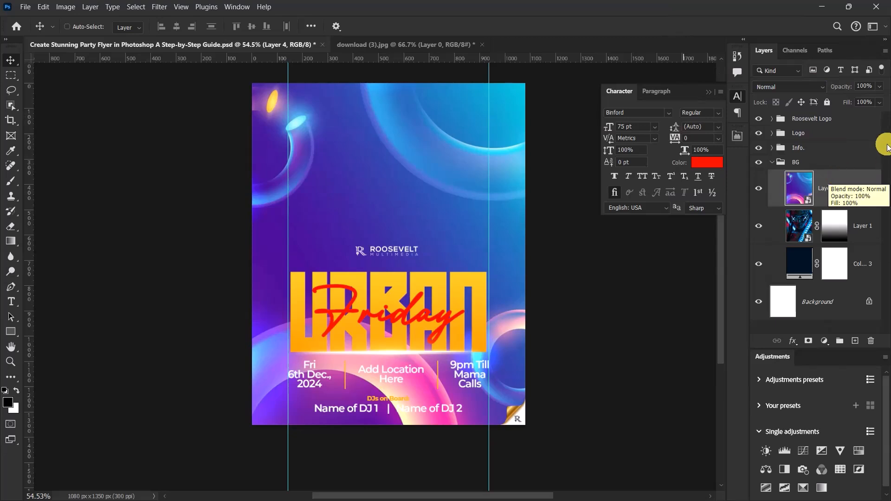
pyautogui.click(863, 102)
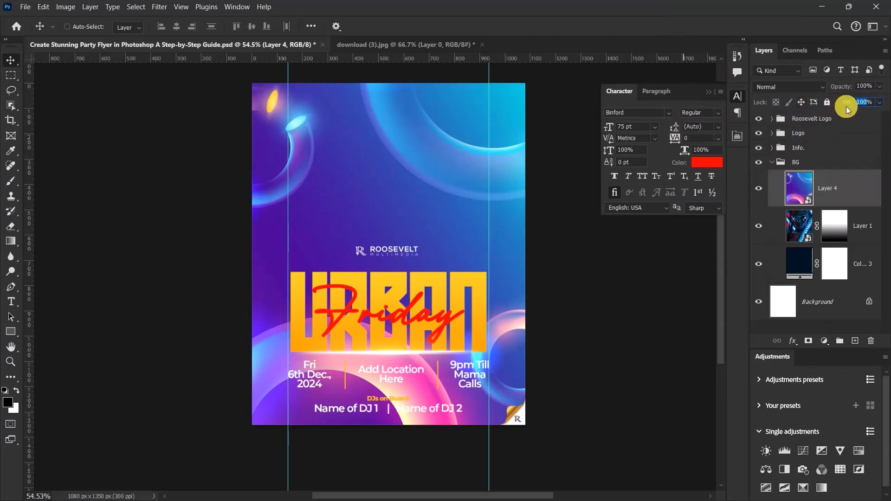
pyautogui.write('20')
pyautogui.press('Return')
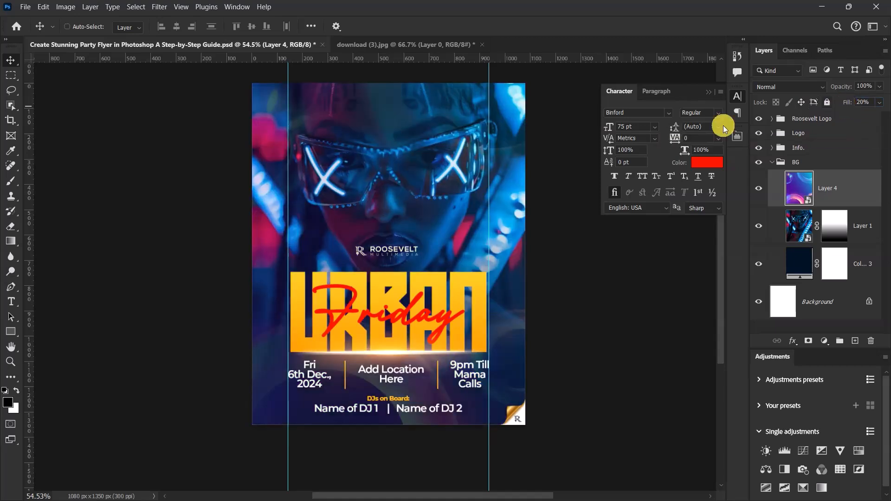
# Step: Compare the flyer with and without the ring overlay, and examine its effect on the portrait up close
pyautogui.scroll(-4, 439, 273)
pyautogui.scroll(5, 432, 273)
pyautogui.click(759, 188)
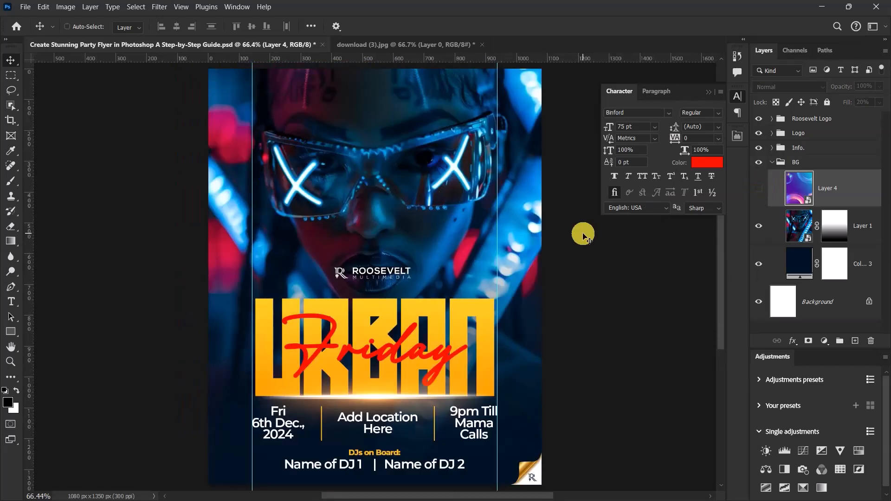
pyautogui.click(758, 189)
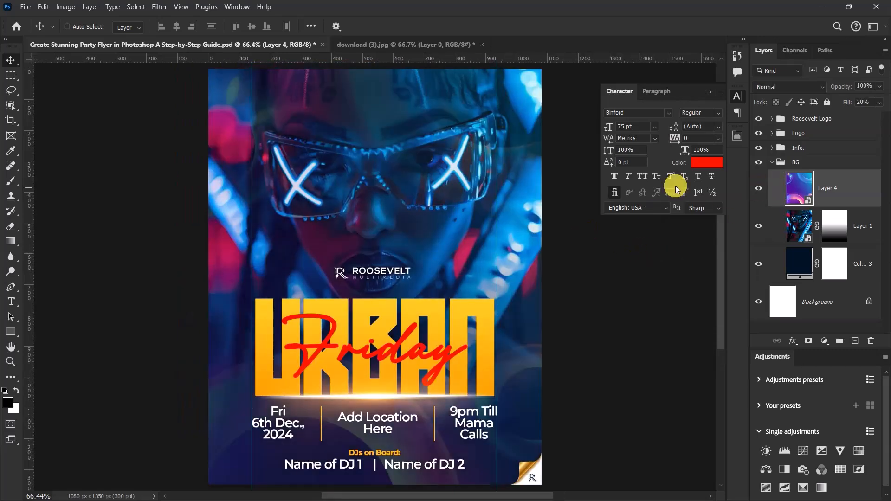
pyautogui.scroll(-3, 465, 198)
pyautogui.scroll(2, 414, 201)
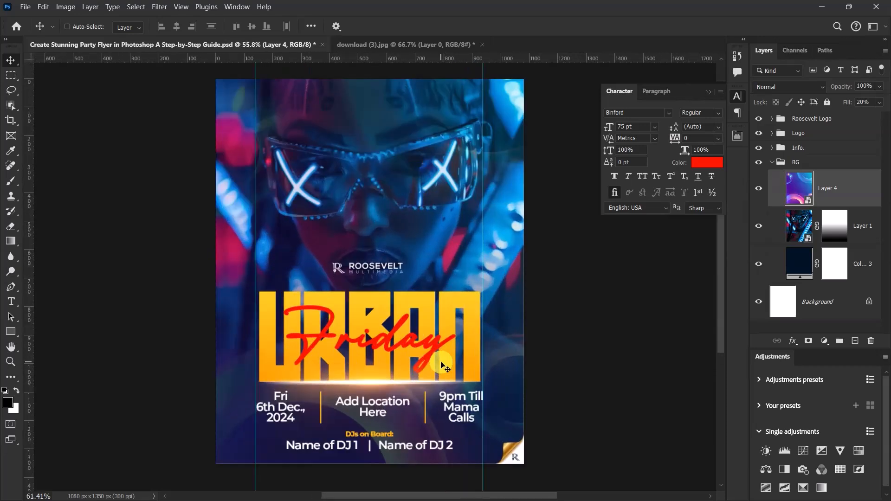
pyautogui.scroll(-2, 404, 219)
pyautogui.scroll(2, 403, 219)
pyautogui.scroll(-1, 420, 140)
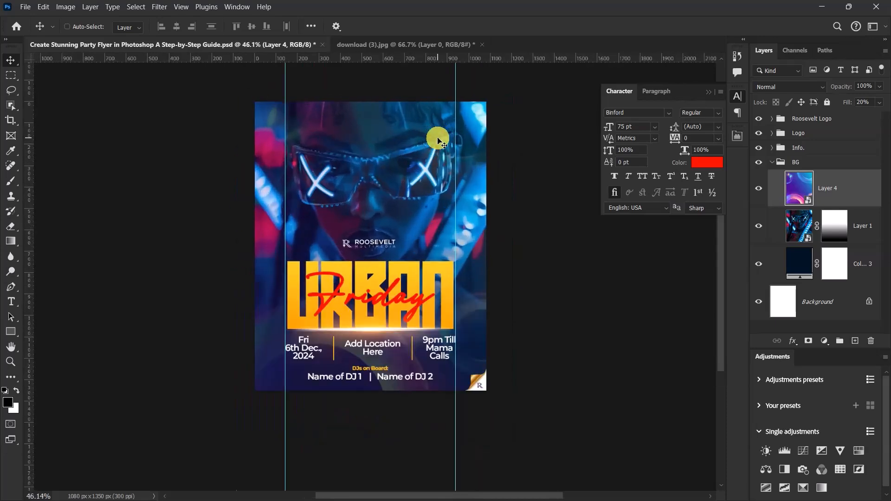
pyautogui.scroll(3, 404, 150)
pyautogui.scroll(2, 403, 158)
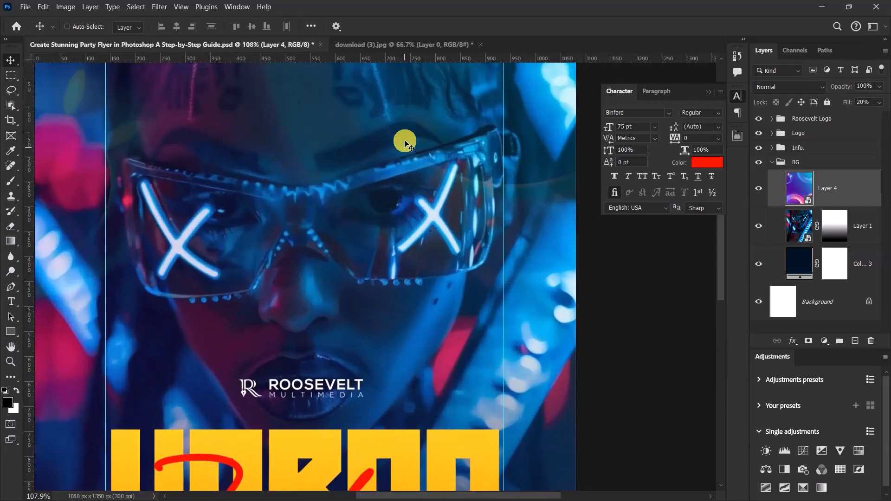
# Step: Add a layer mask to the ring overlay and set up the Brush tool with 50% opacity
pyautogui.click(808, 341)
pyautogui.scroll(-2, 488, 200)
pyautogui.scroll(1, 483, 279)
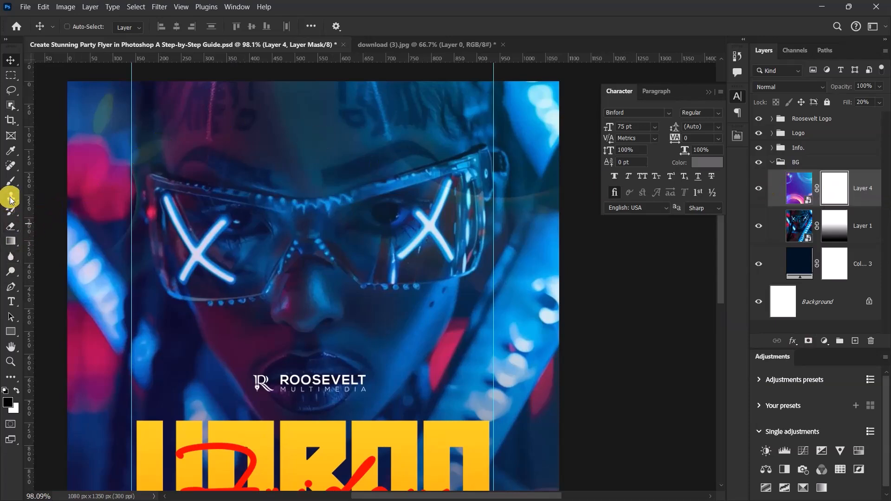
pyautogui.click(11, 181)
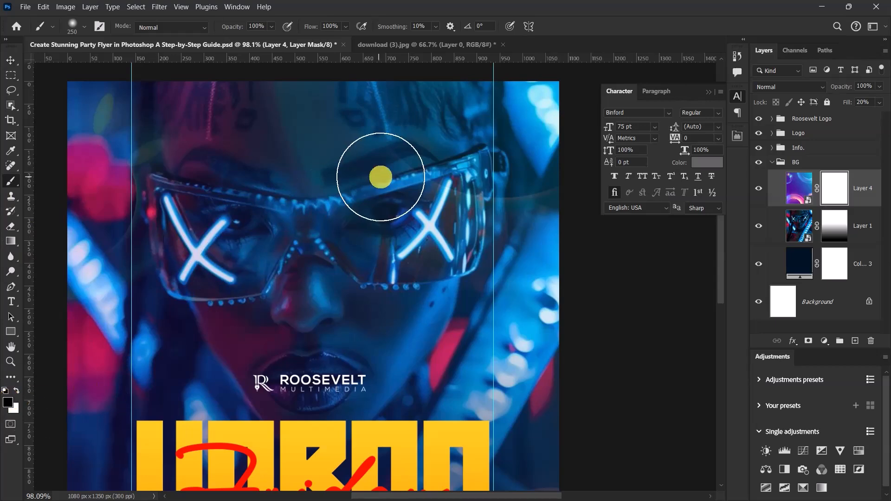
pyautogui.moveTo(234, 27); pyautogui.dragTo(208, 27)
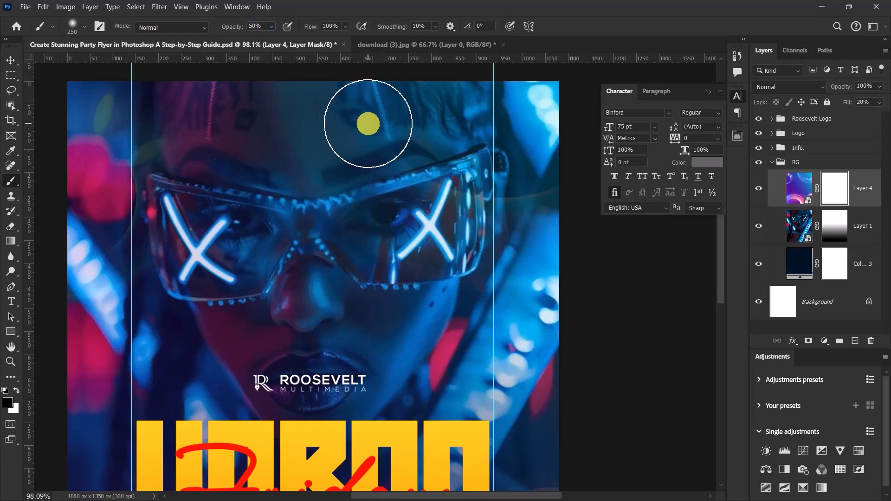
# Step: Enlarge the brush to 1100 px and dab black on the overlay's mask over the centre of the face
pyautogui.press(']')
pyautogui.press(']')
pyautogui.press(']')
pyautogui.press(']')
pyautogui.press(']')
pyautogui.press(']')
pyautogui.press(']')
pyautogui.scroll(-3, 342, 247)
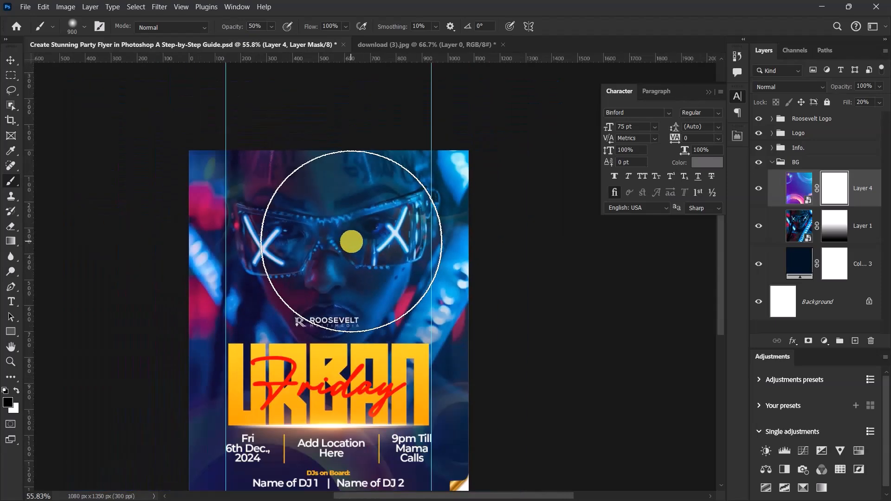
pyautogui.scroll(1, 332, 234)
pyautogui.press(']')
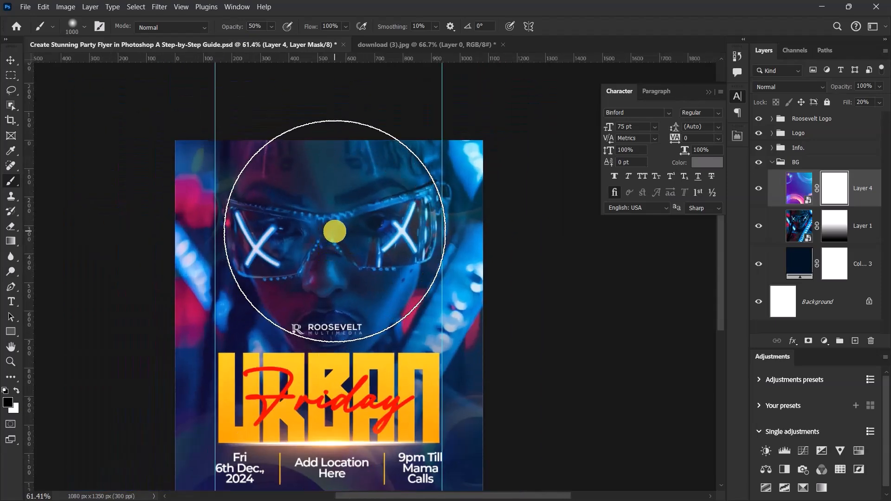
pyautogui.press(']')
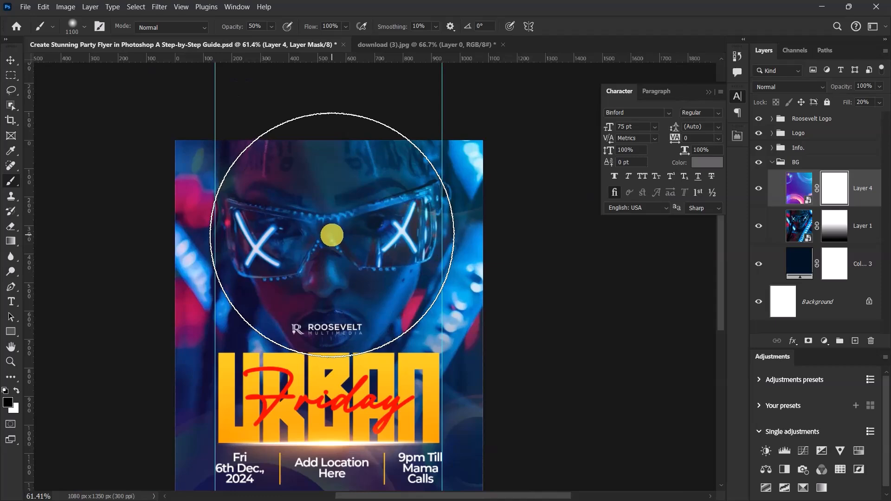
pyautogui.click(331, 234)
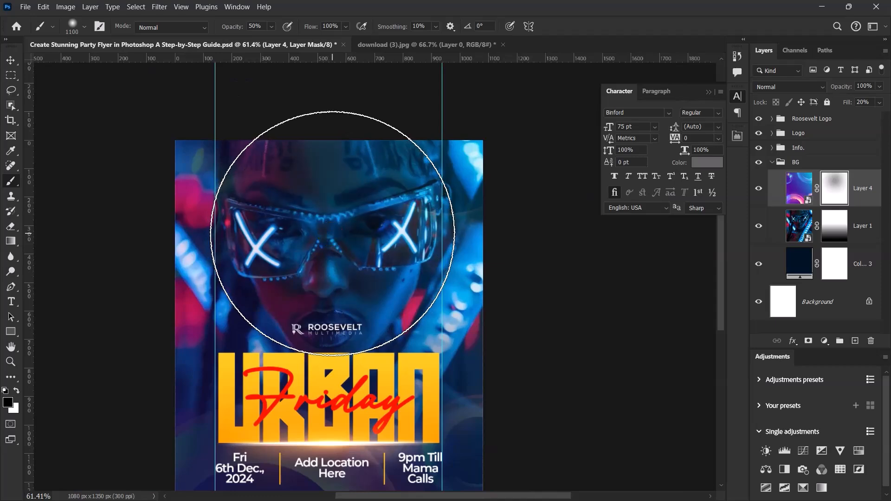
# Step: Shrink the brush to 200 px and paint black on the overlay's mask over the right lens of the glasses
pyautogui.press('[')
pyautogui.press('[')
pyautogui.press('[')
pyautogui.press('[')
pyautogui.press('[')
pyautogui.scroll(5, 391, 206)
pyautogui.press('[')
pyautogui.press('[')
pyautogui.press('[')
pyautogui.press('[')
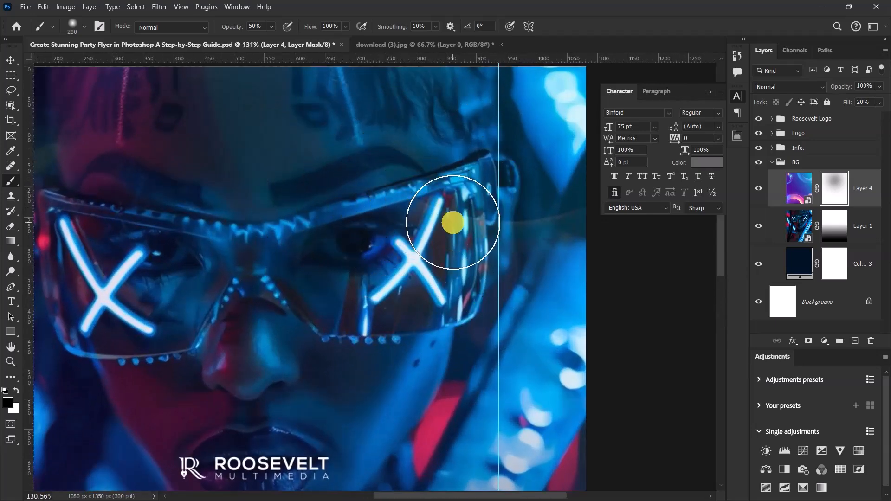
pyautogui.moveTo(416, 209)
pyautogui.mouseDown()
pyautogui.moveTo(456, 234)
pyautogui.moveTo(411, 198)
pyautogui.moveTo(429, 232)
pyautogui.moveTo(412, 195)
pyautogui.moveTo(452, 227)
pyautogui.mouseUp()
pyautogui.scroll(-5, 437, 209)
pyautogui.scroll(4, 364, 223)
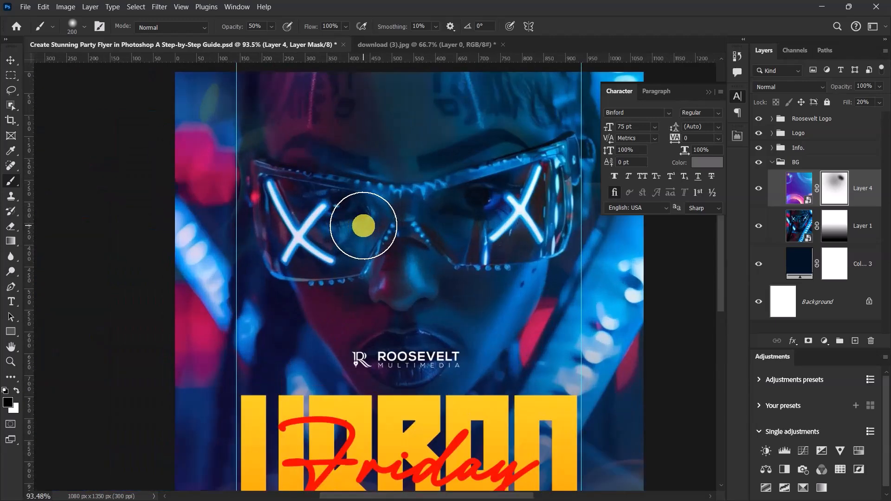
pyautogui.scroll(-4, 313, 190)
pyautogui.scroll(2, 368, 221)
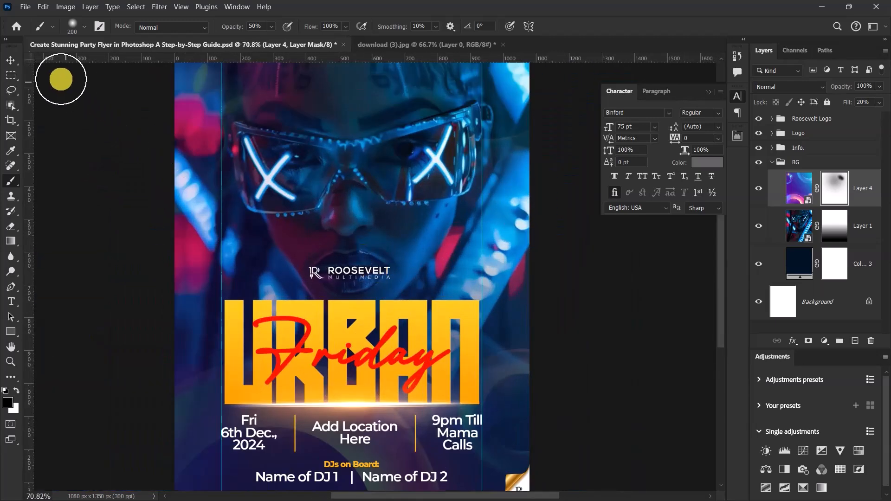
# Step: Switch to the Move tool, review the whole flyer and collapse the BG group
pyautogui.click(15, 63)
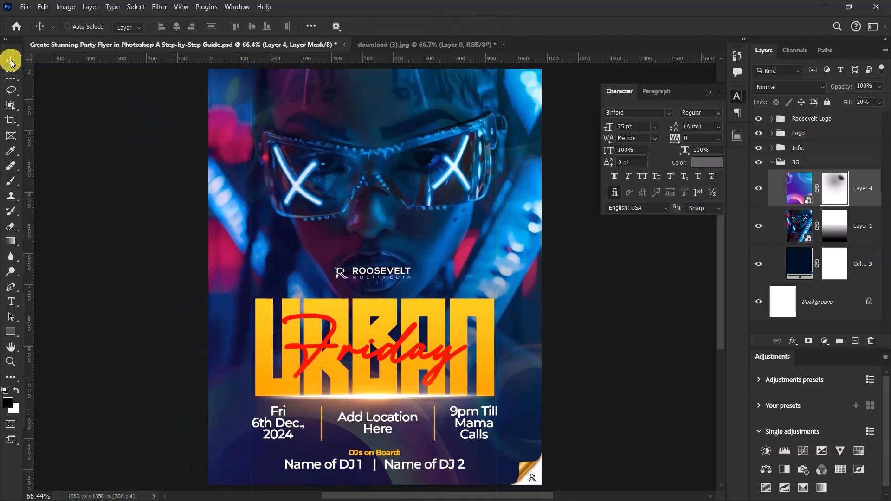
pyautogui.click(771, 164)
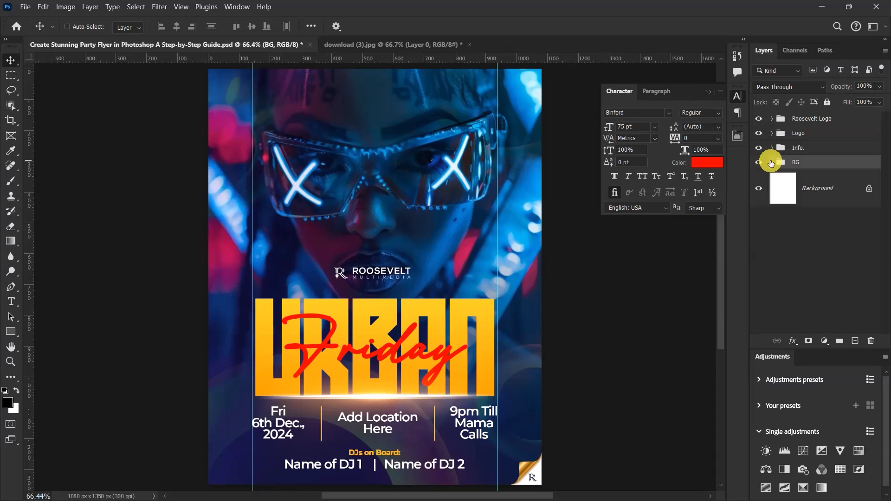
pyautogui.scroll(-3, 478, 216)
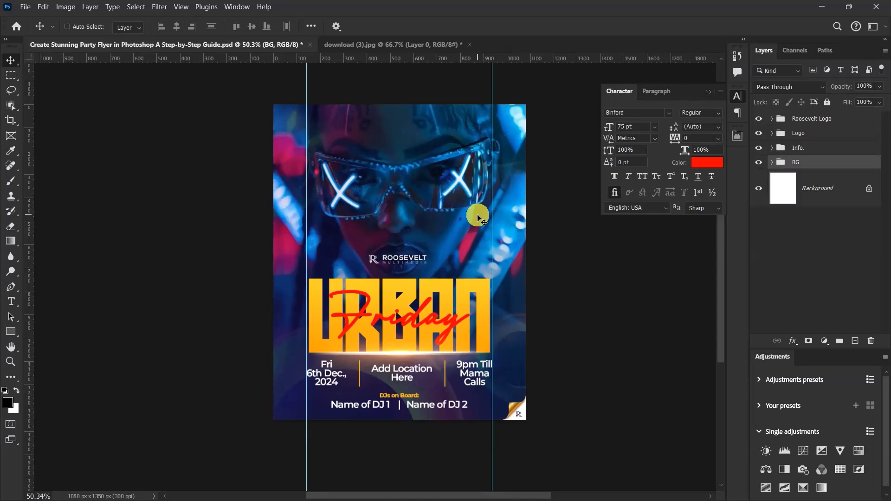
pyautogui.scroll(3, 478, 216)
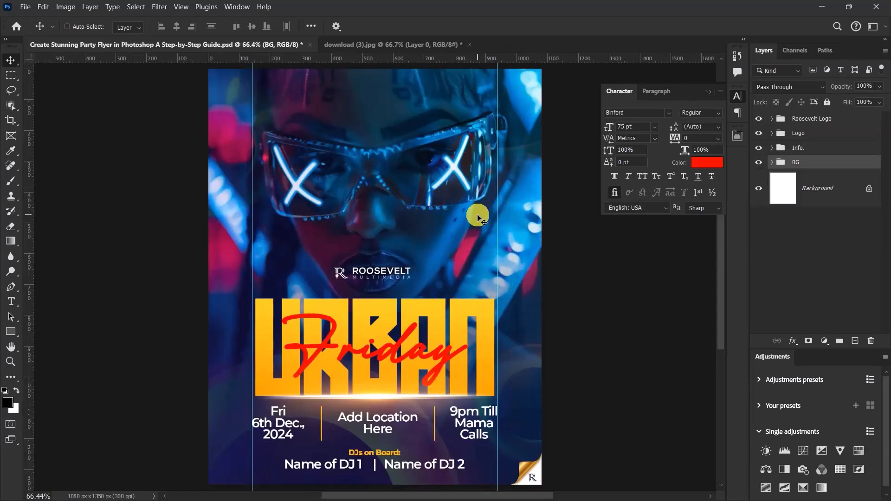
pyautogui.click(771, 162)
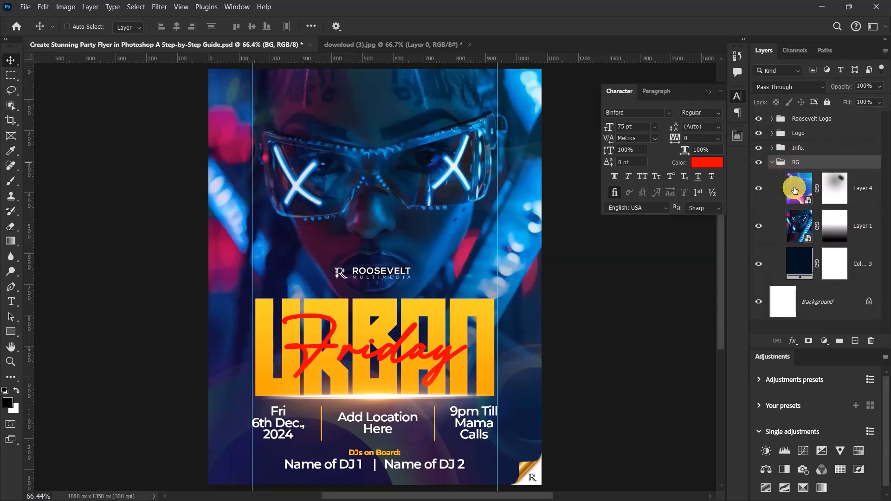
pyautogui.click(772, 162)
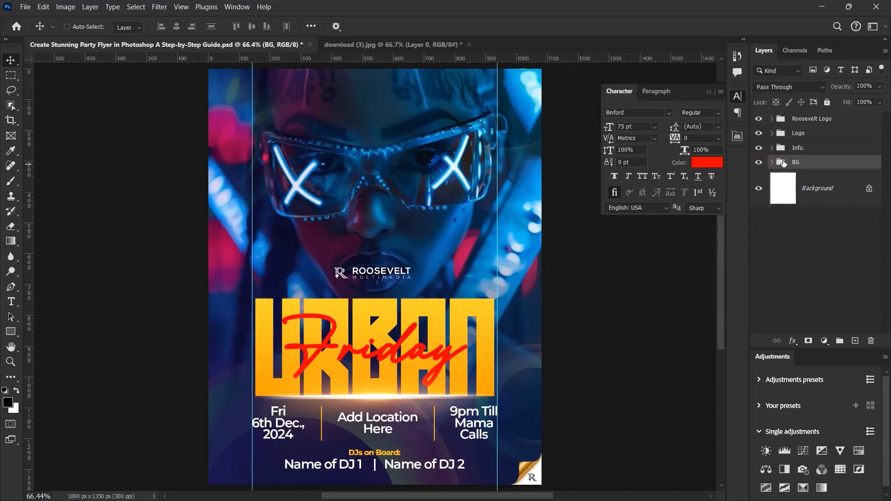
# Step: Stamp all visible layers into a new merged layer above the Roosevelt Logo group
pyautogui.click(809, 120)
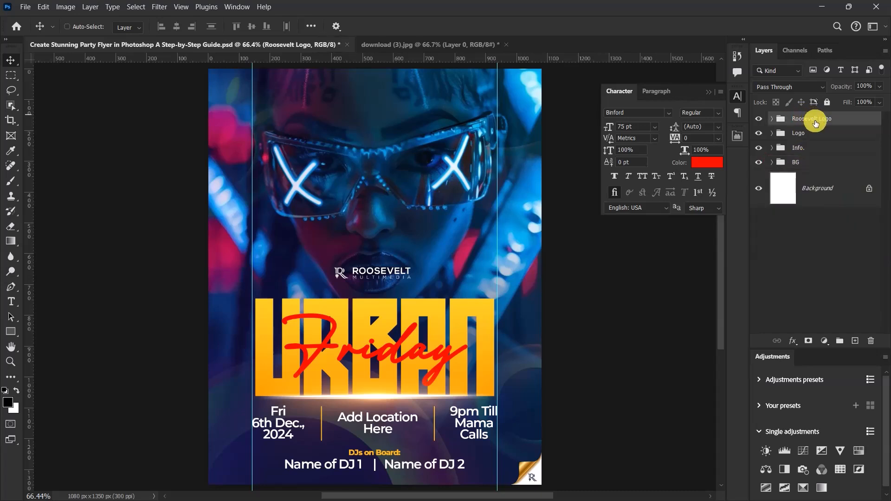
pyautogui.press('ctrl')
pyautogui.hotkey('ctrl', 'shift', 'alt', 'e')
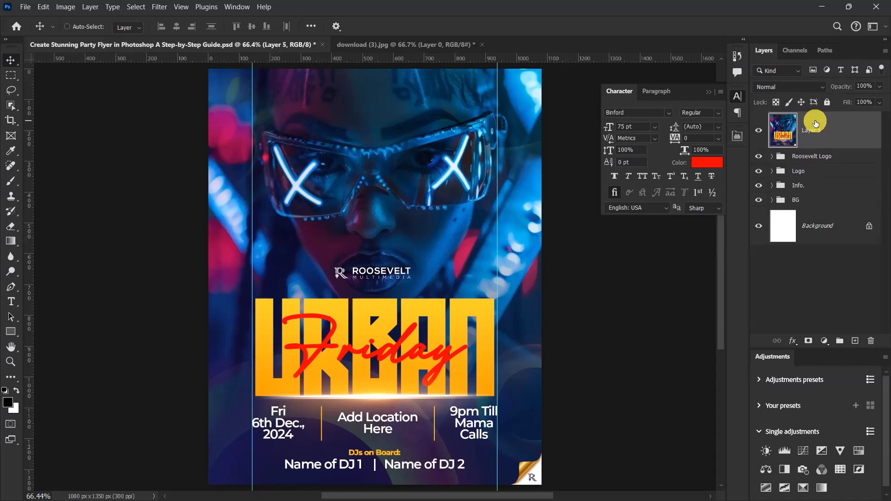
# Step: Hide the Roosevelt Logo, Logo, Info. and BG groups and convert the merged flyer layer to a smart object
pyautogui.moveTo(759, 160); pyautogui.dragTo(761, 203)
pyautogui.rightClick(839, 129)
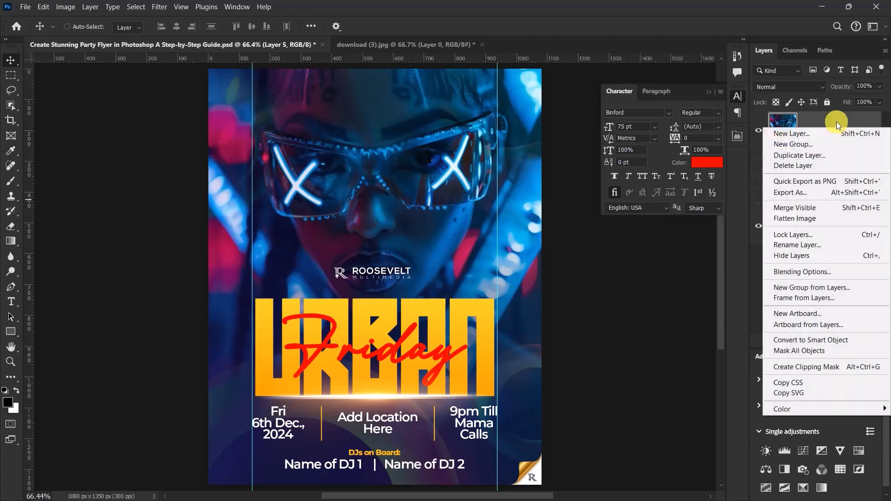
pyautogui.click(839, 339)
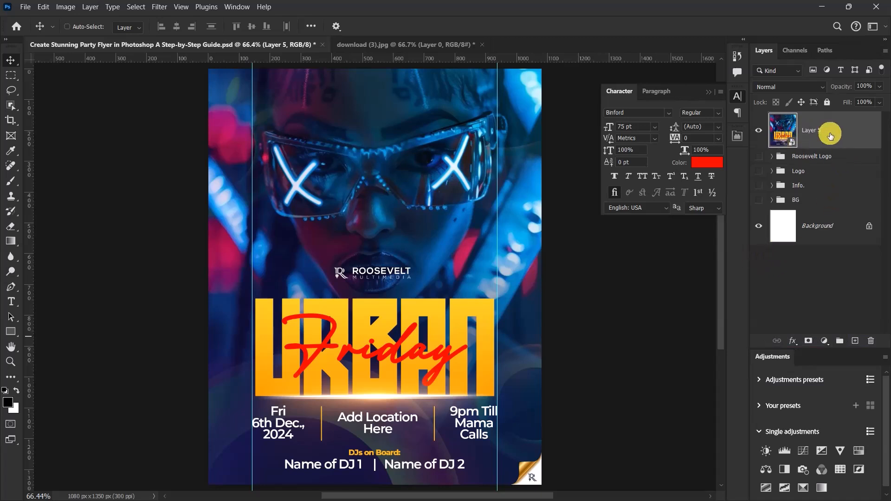
# Step: Start a Camera Raw Filter on the merged flyer layer and set both Vibrance and Saturation to +8
pyautogui.click(159, 6)
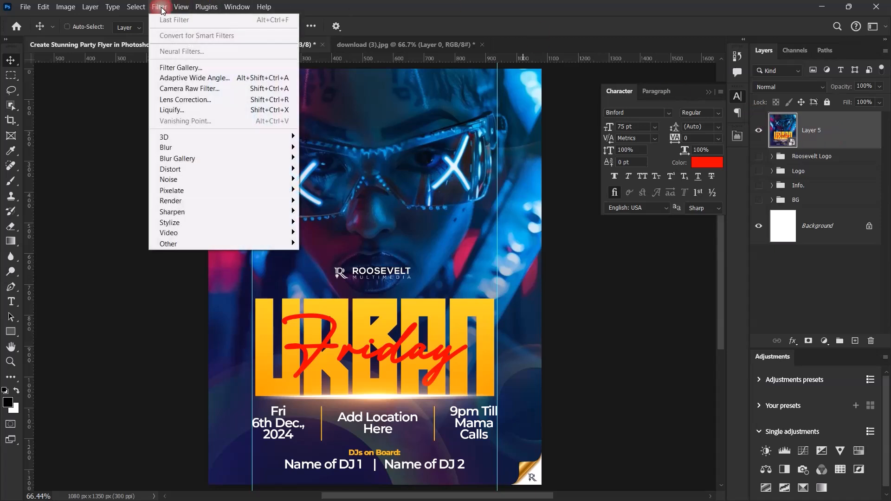
pyautogui.click(185, 88)
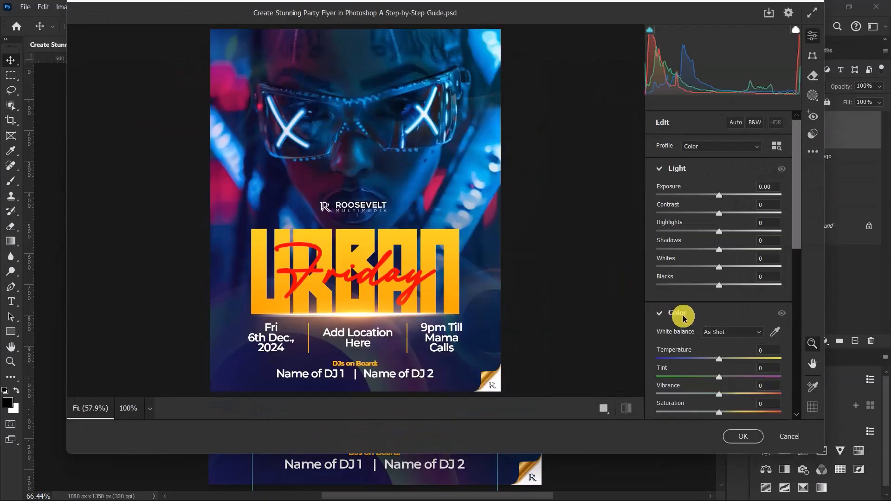
pyautogui.moveTo(795, 223); pyautogui.dragTo(814, 276)
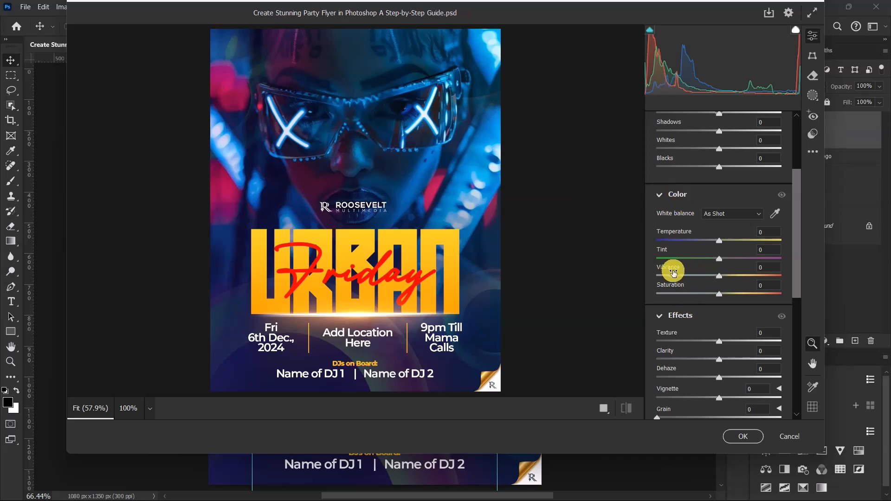
pyautogui.click(764, 268)
pyautogui.click(754, 273)
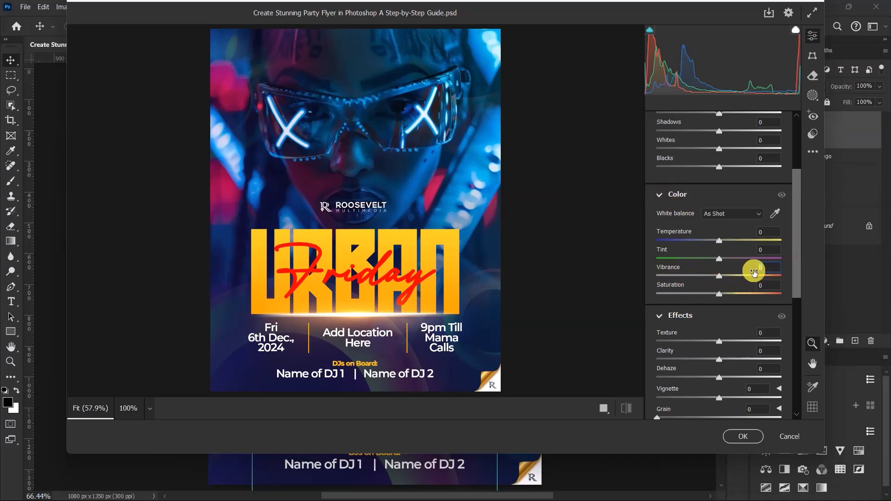
pyautogui.hotkey('ctrl', '+')
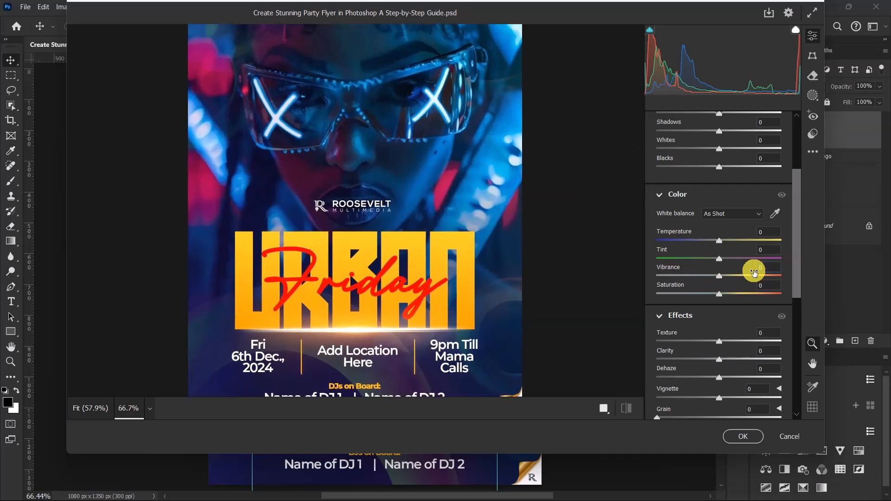
pyautogui.click(761, 268)
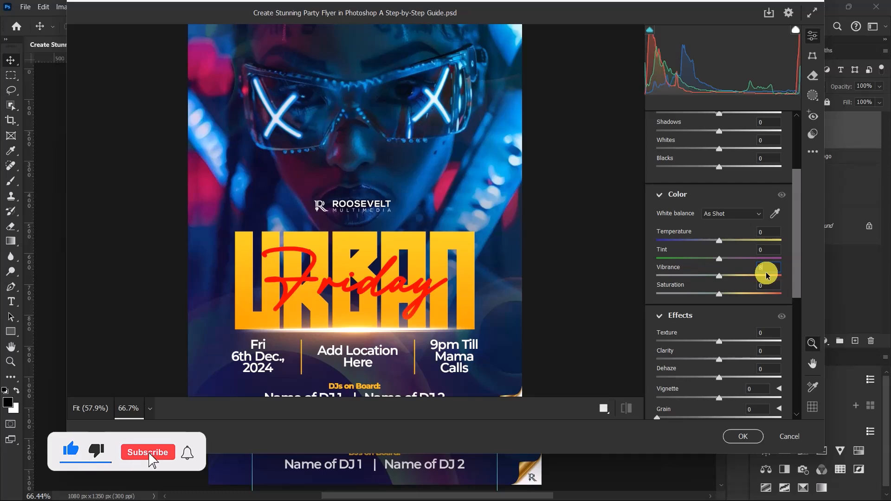
pyautogui.write('8')
pyautogui.click(765, 287)
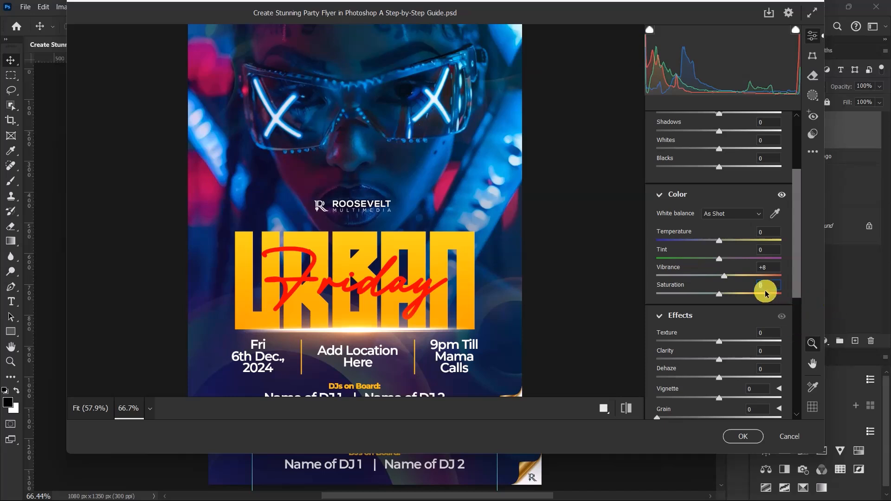
pyautogui.write('8')
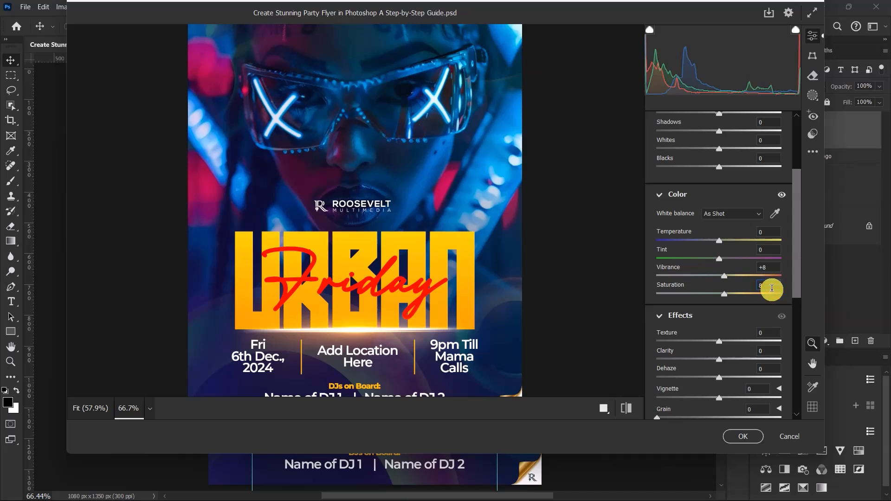
# Step: Set the Camera Raw effects to Clarity +5 and Vignette -7, and compare the result with the default settings
pyautogui.scroll(-3, 771, 290)
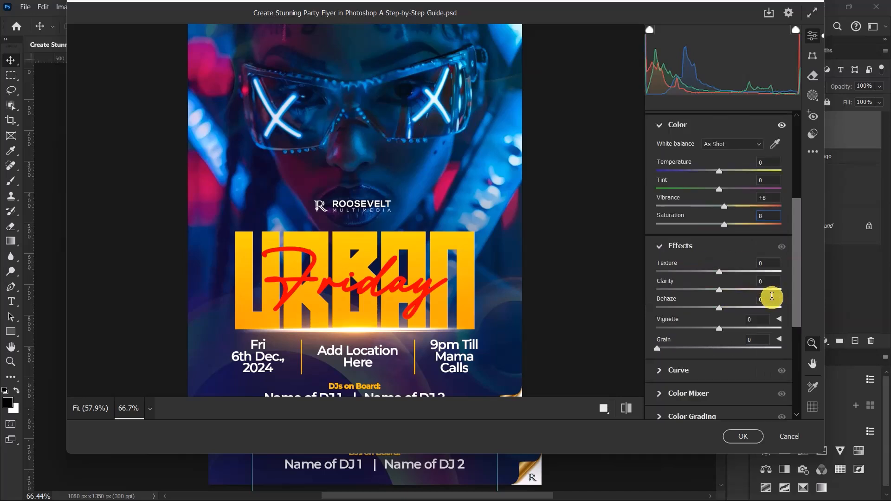
pyautogui.scroll(-3, 771, 295)
pyautogui.scroll(3, 697, 239)
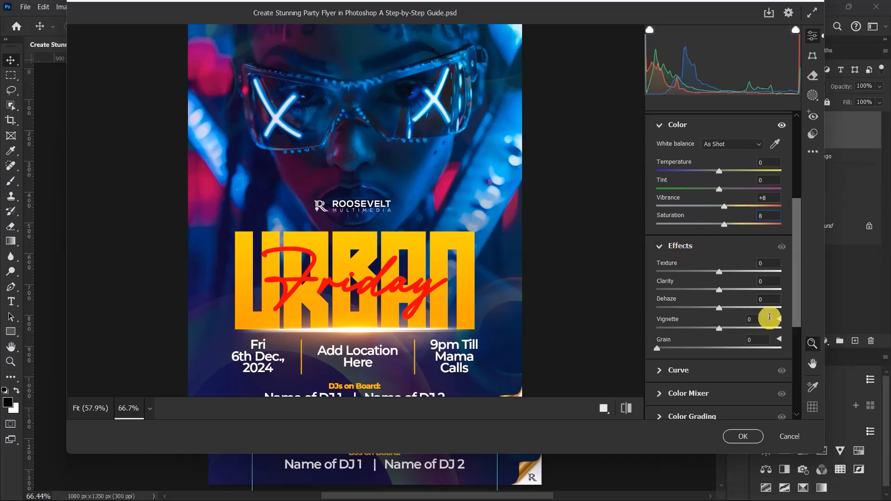
pyautogui.click(759, 282)
pyautogui.click(759, 284)
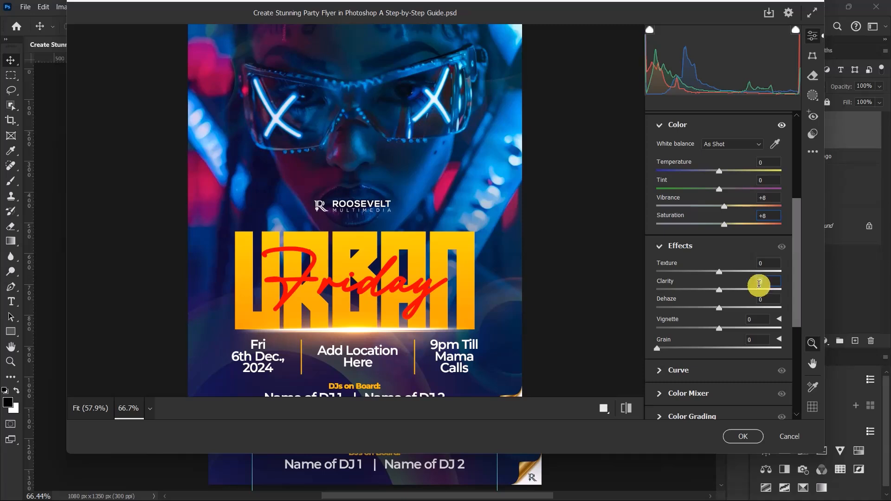
pyautogui.write('5')
pyautogui.click(749, 320)
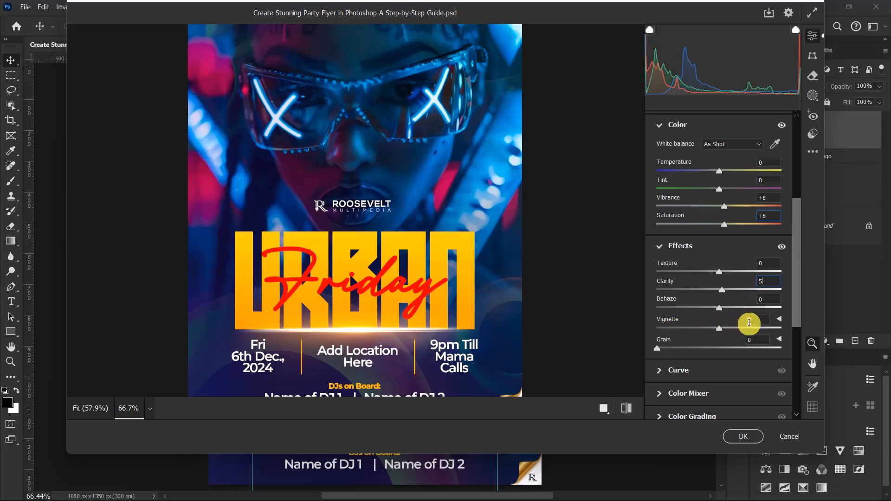
pyautogui.click(747, 323)
pyautogui.write('-7')
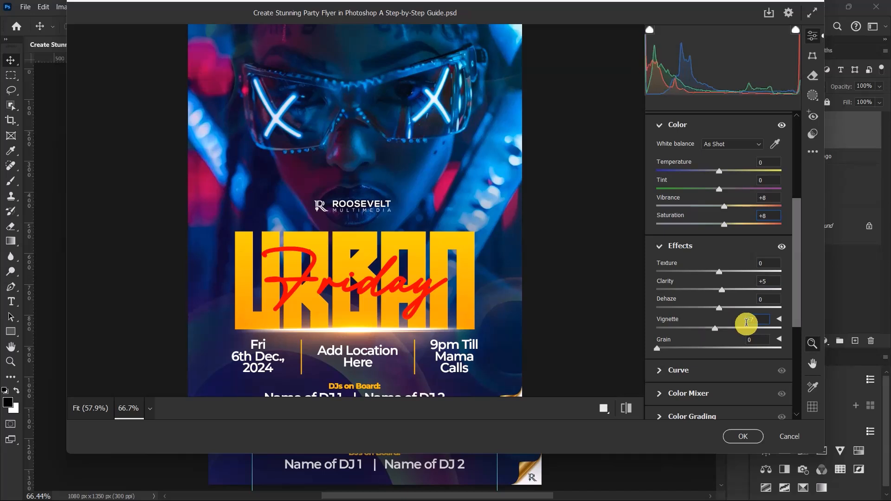
pyautogui.click(626, 412)
pyautogui.click(625, 412)
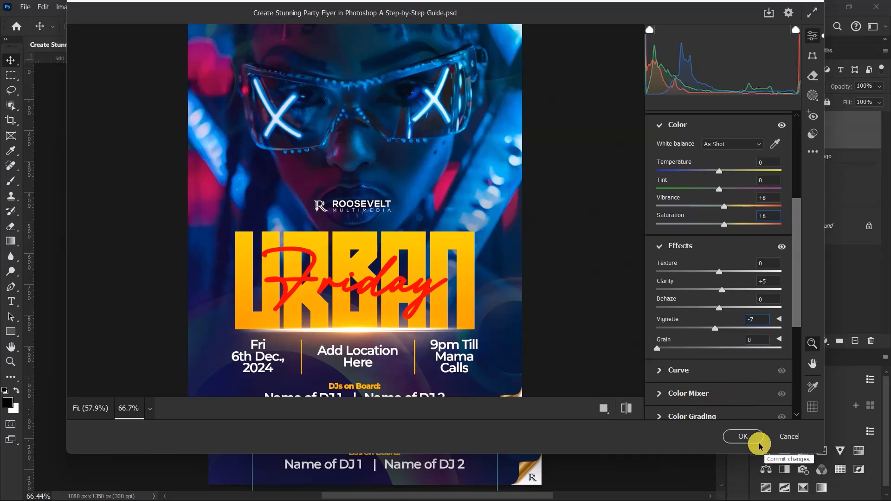
# Step: Raise Sharpening to 80, compare the flyer with the default settings and apply the Camera Raw Filter
pyautogui.scroll(-5, 756, 372)
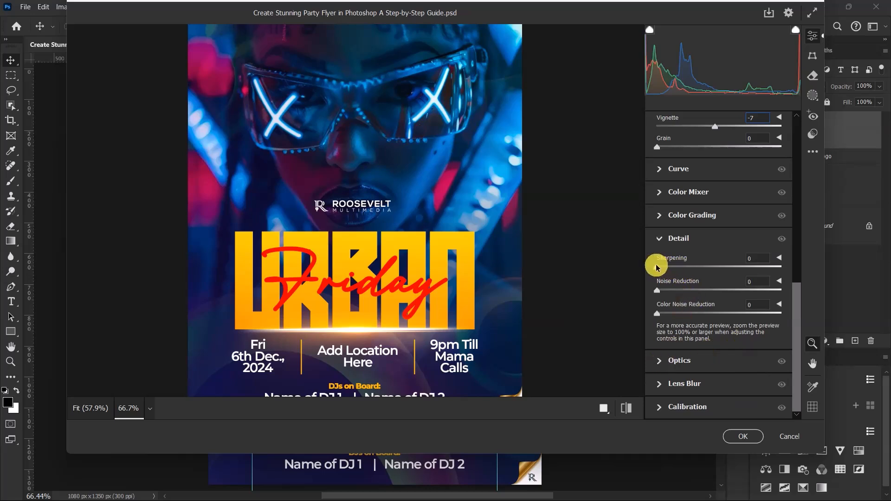
pyautogui.moveTo(729, 286); pyautogui.dragTo(725, 287)
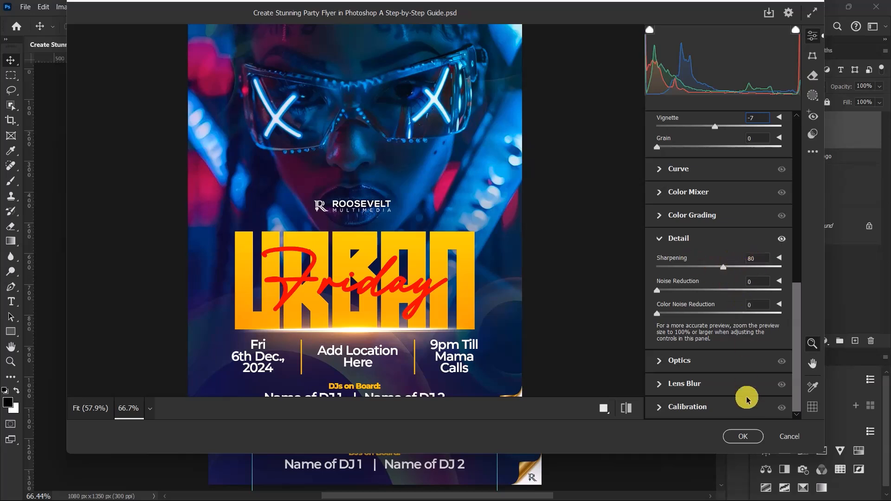
pyautogui.click(624, 408)
pyautogui.click(626, 409)
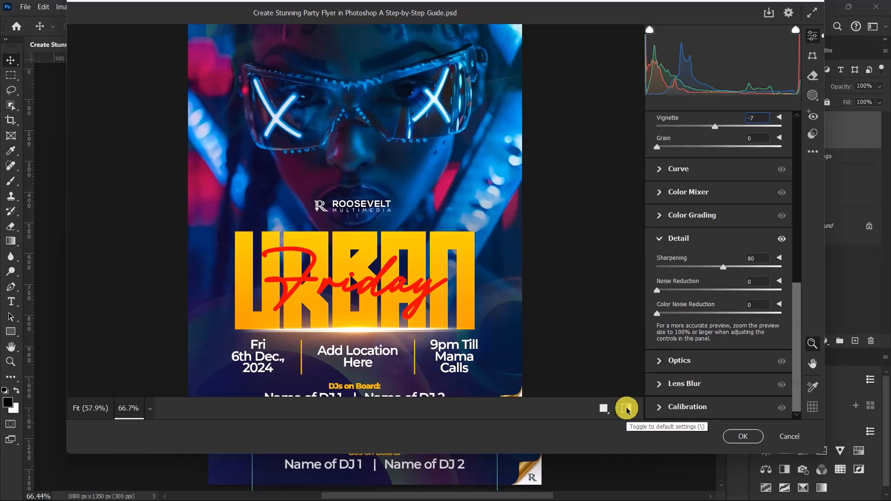
pyautogui.click(627, 408)
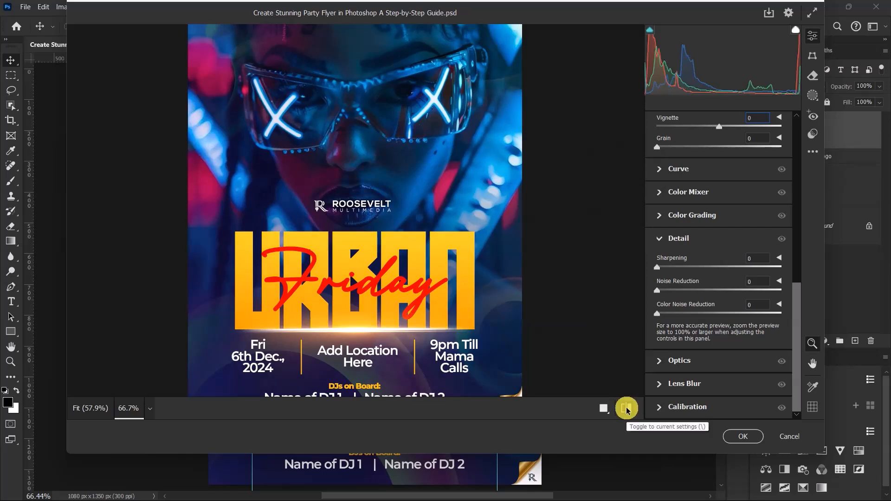
pyautogui.click(627, 409)
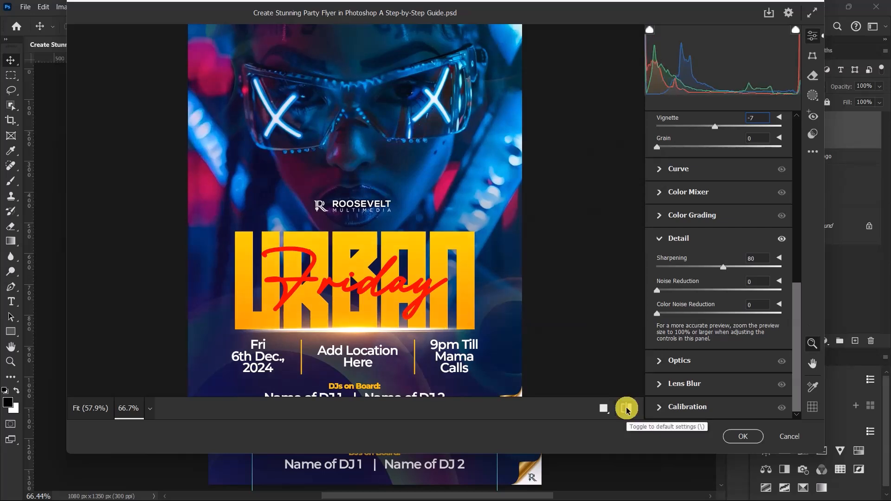
pyautogui.click(747, 438)
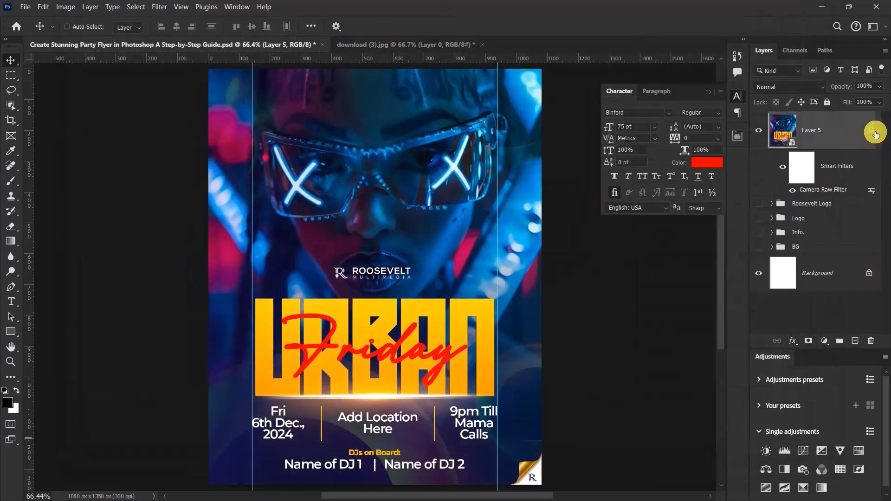
# Step: Collapse the floating character settings and the merged layer's smart filter list, and save the flyer document
pyautogui.click(712, 90)
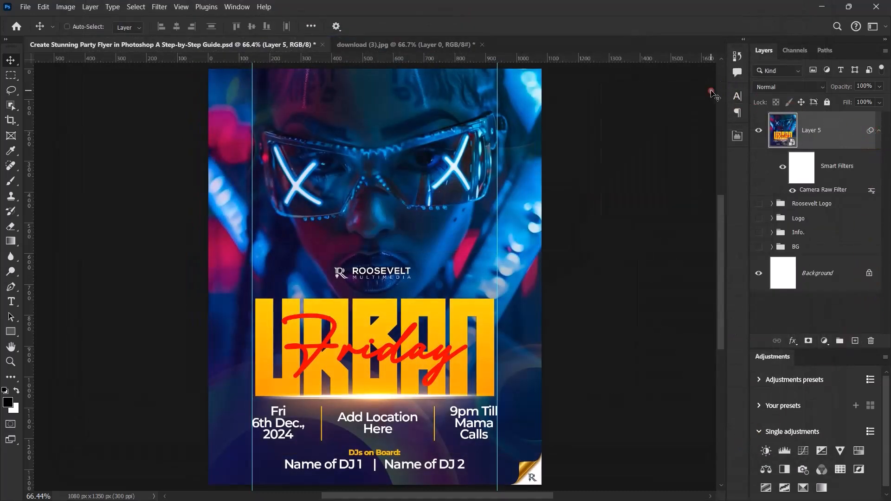
pyautogui.click(878, 130)
pyautogui.press('ctrl')
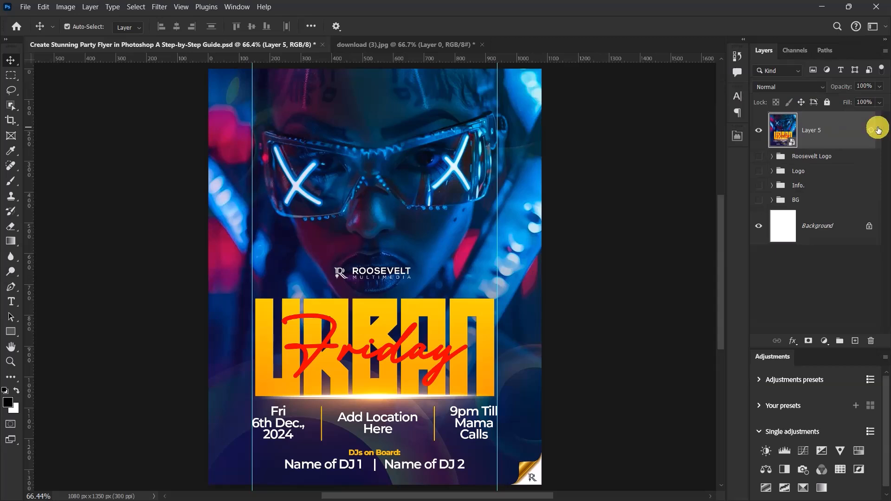
pyautogui.hotkey('ctrl', 's')
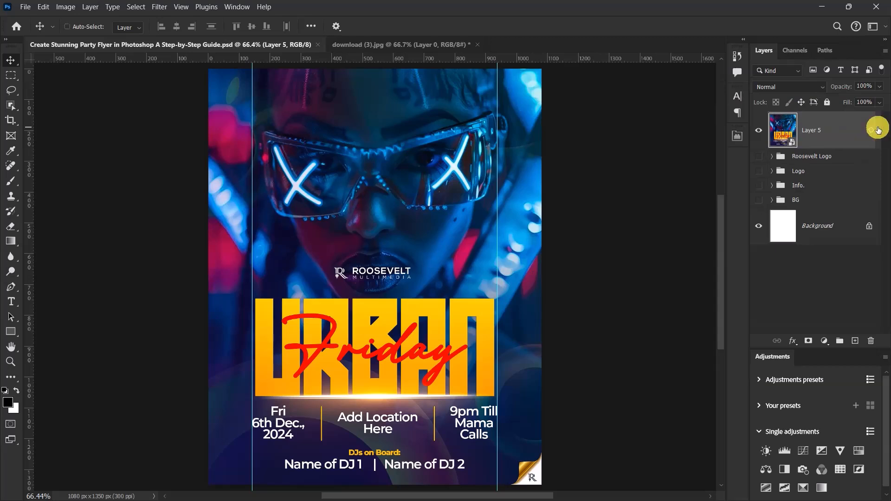